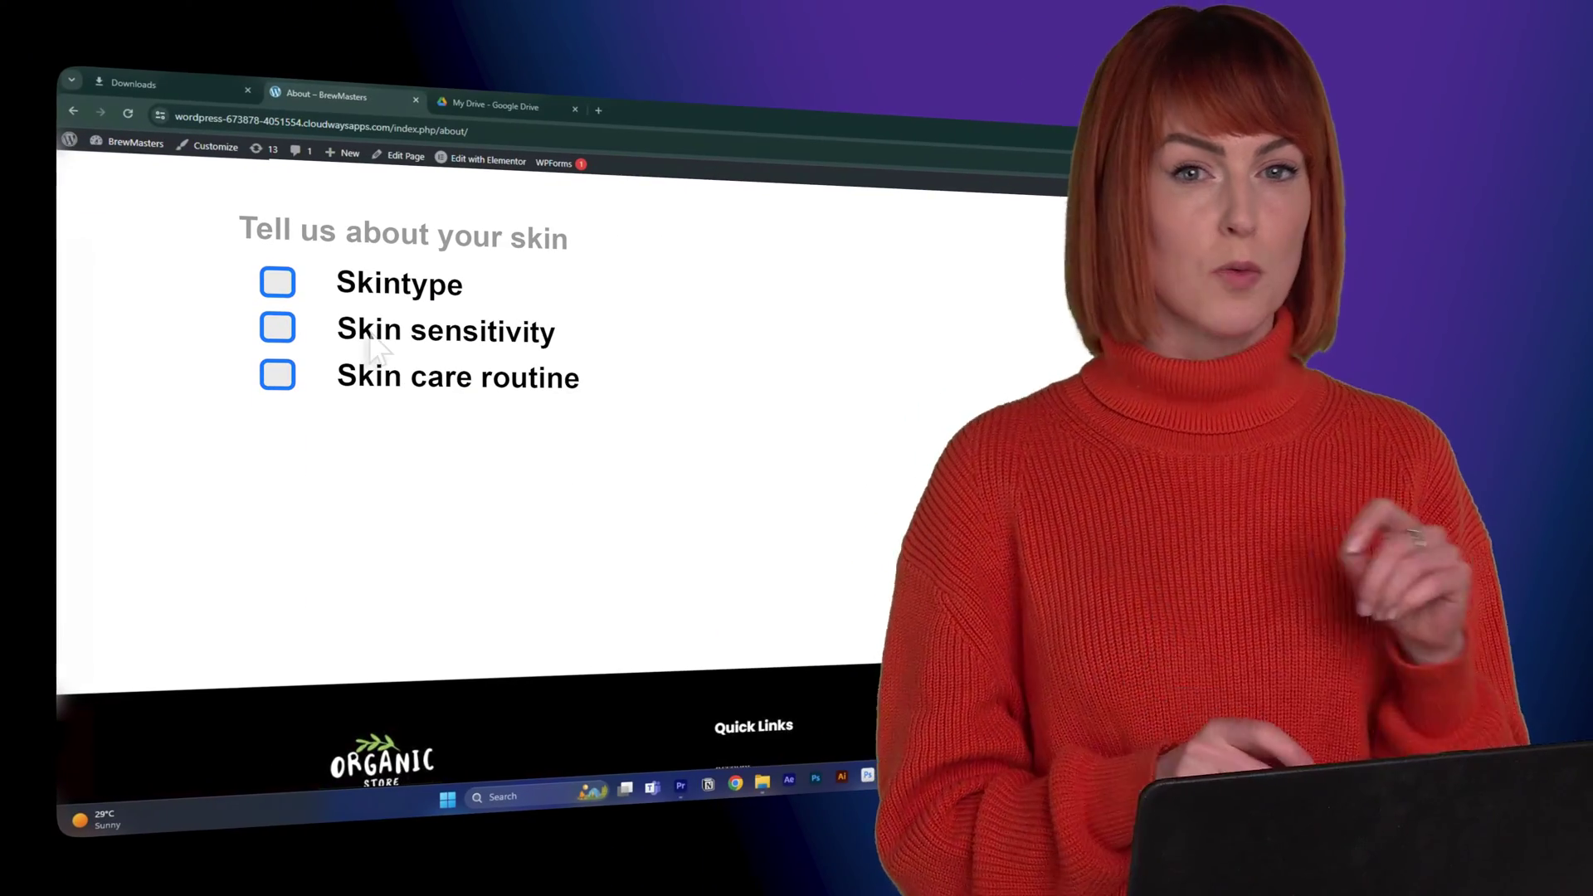
{"action": "left_click", "coordinate": [282, 286]}
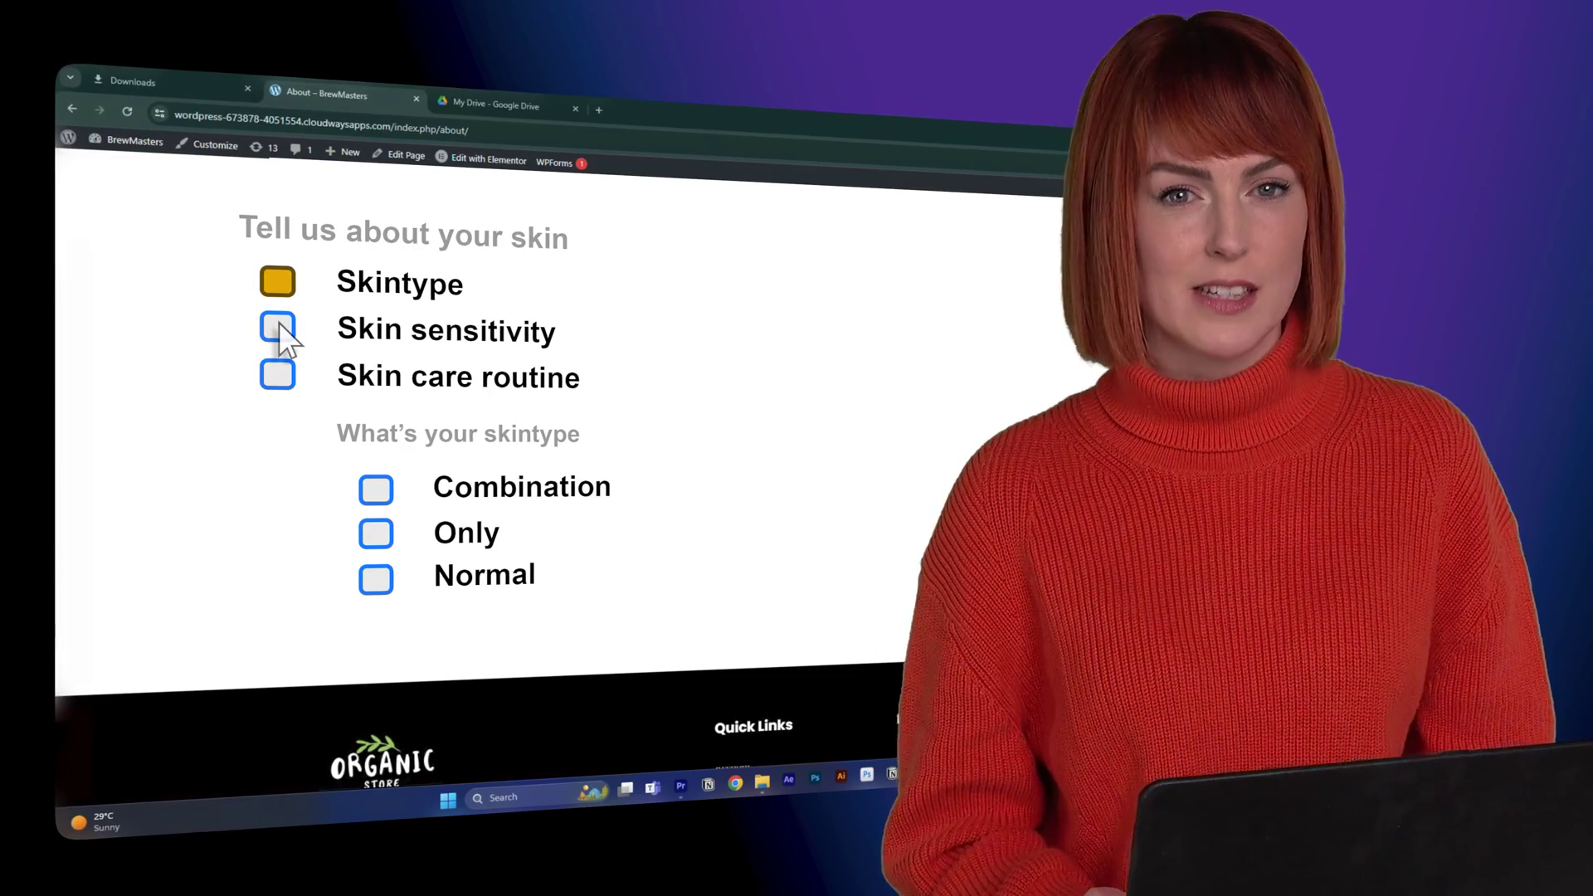
{"action": "left_click", "coordinate": [279, 324]}
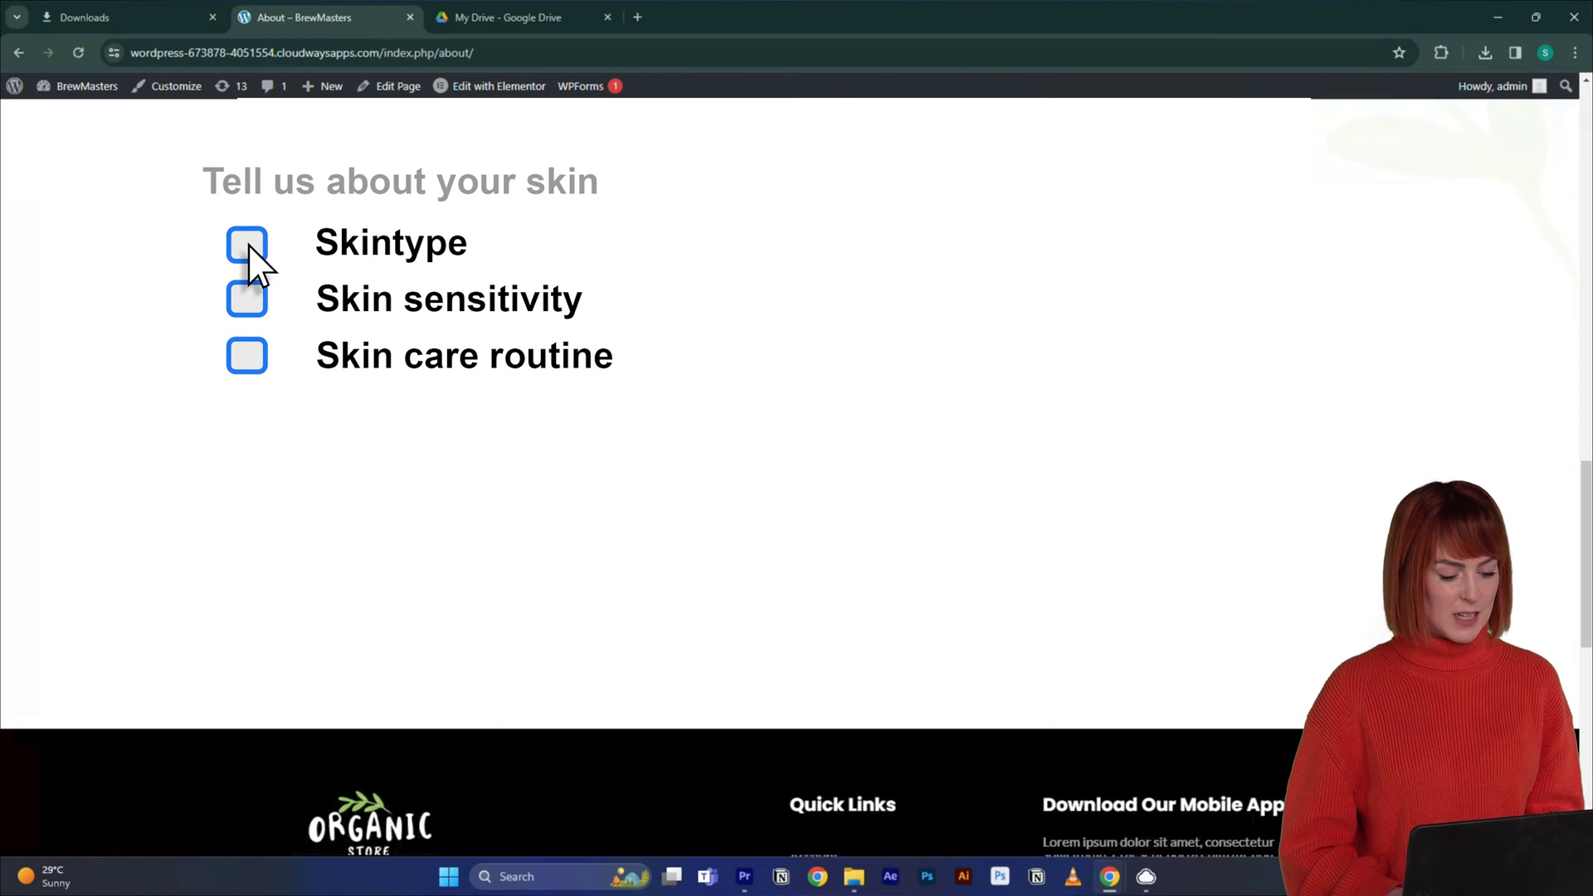
{"action": "left_click", "coordinate": [249, 248]}
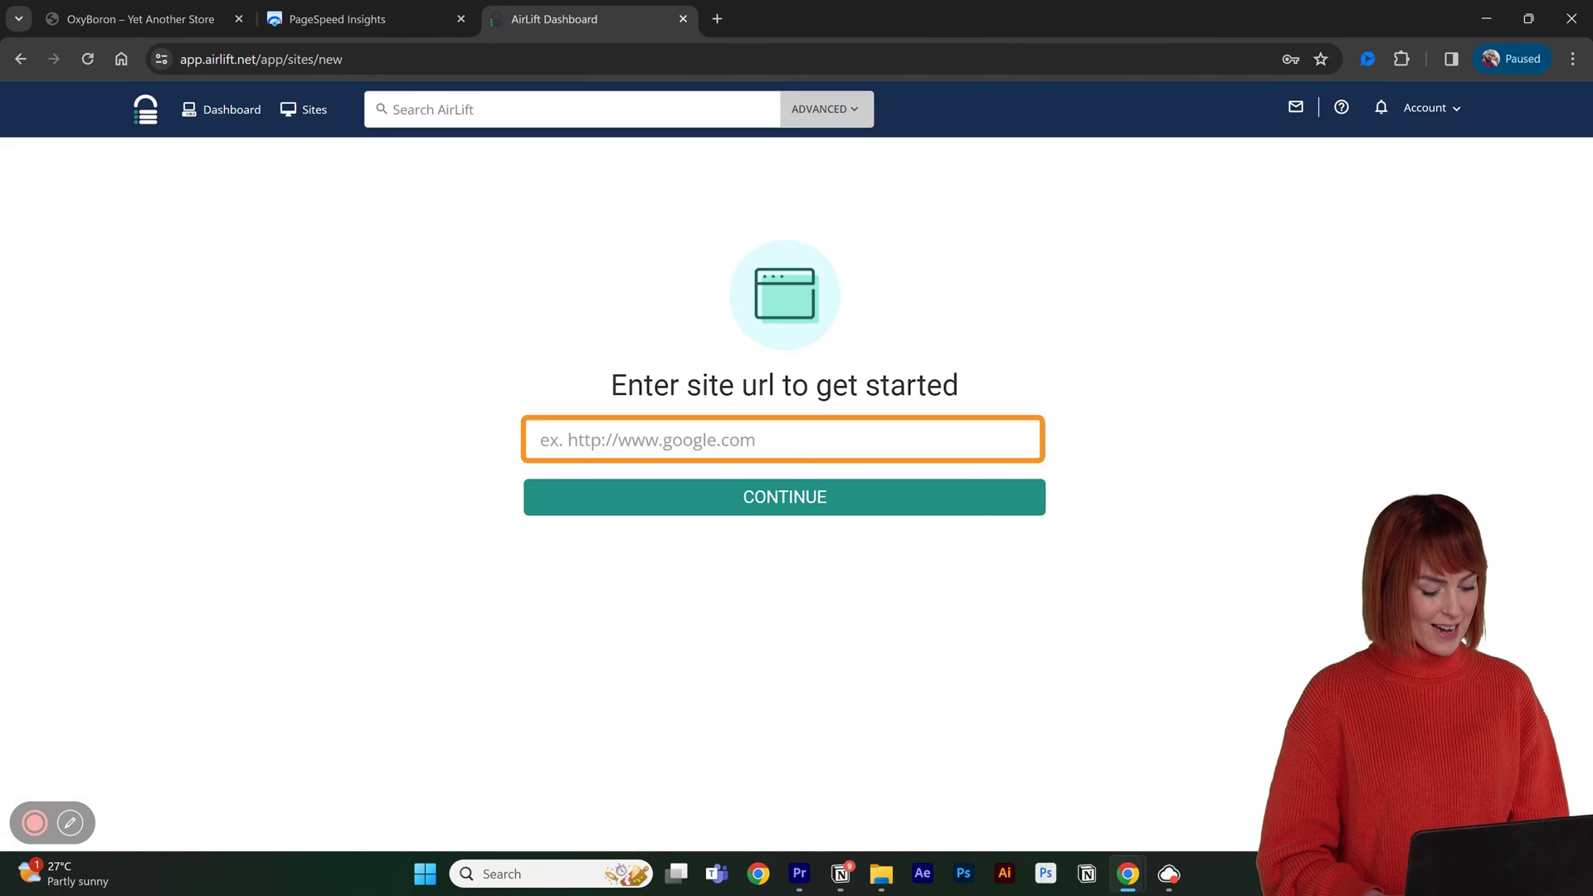
{"action": "type", "text": "https://oxyboron.com/"}
{"action": "left_click", "coordinate": [826, 506]}
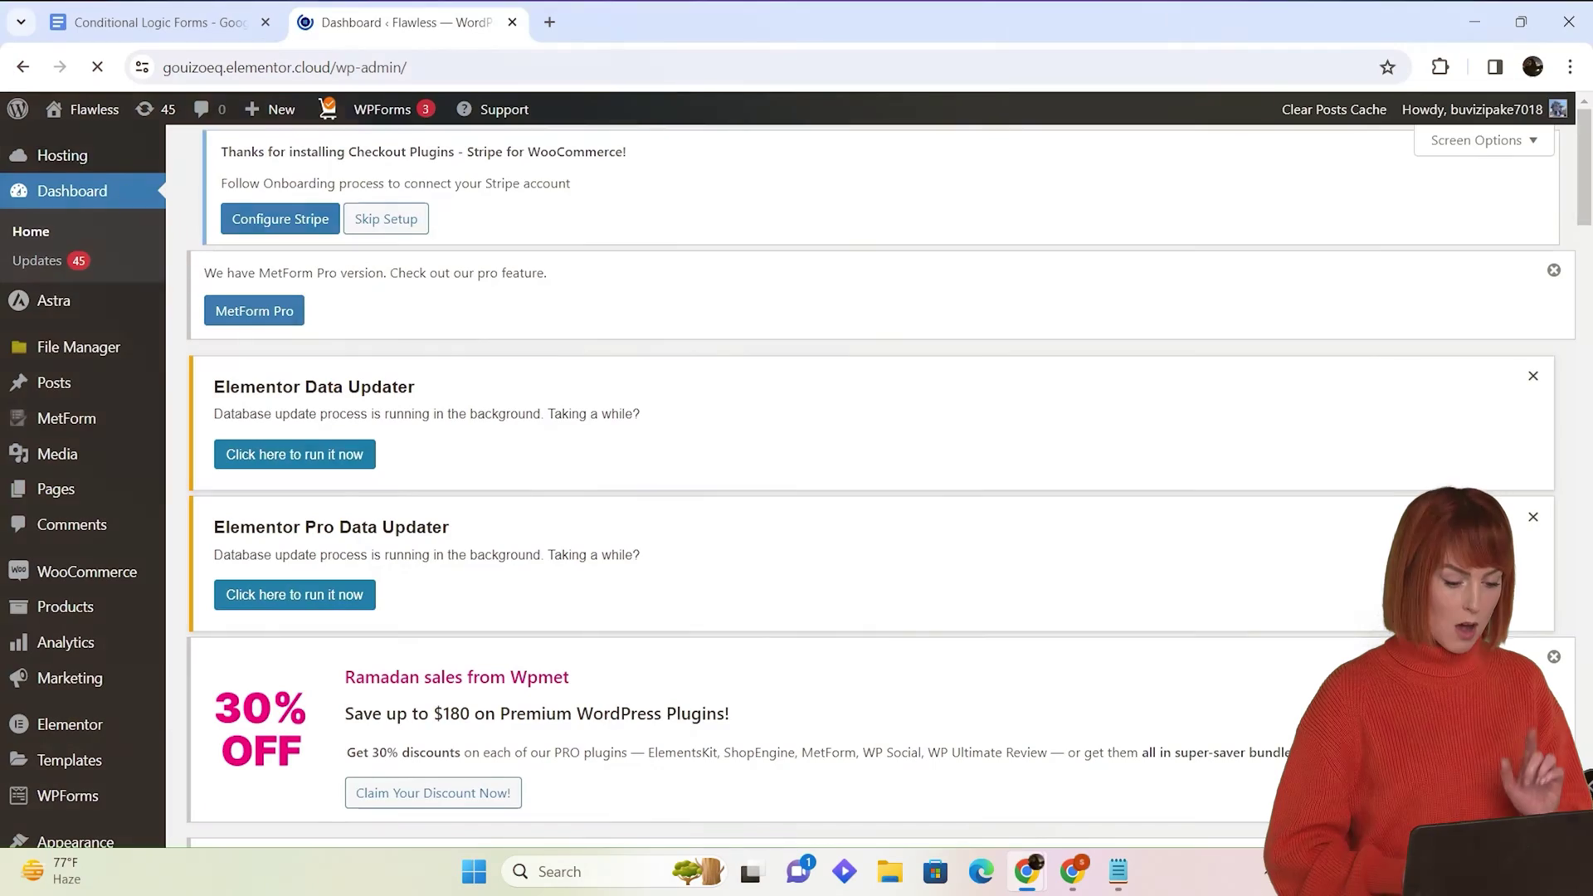
- Add a new blank page (post 1353) and launch it with Edit with Elementor
{"action": "mouse_move", "coordinate": [86, 496]}
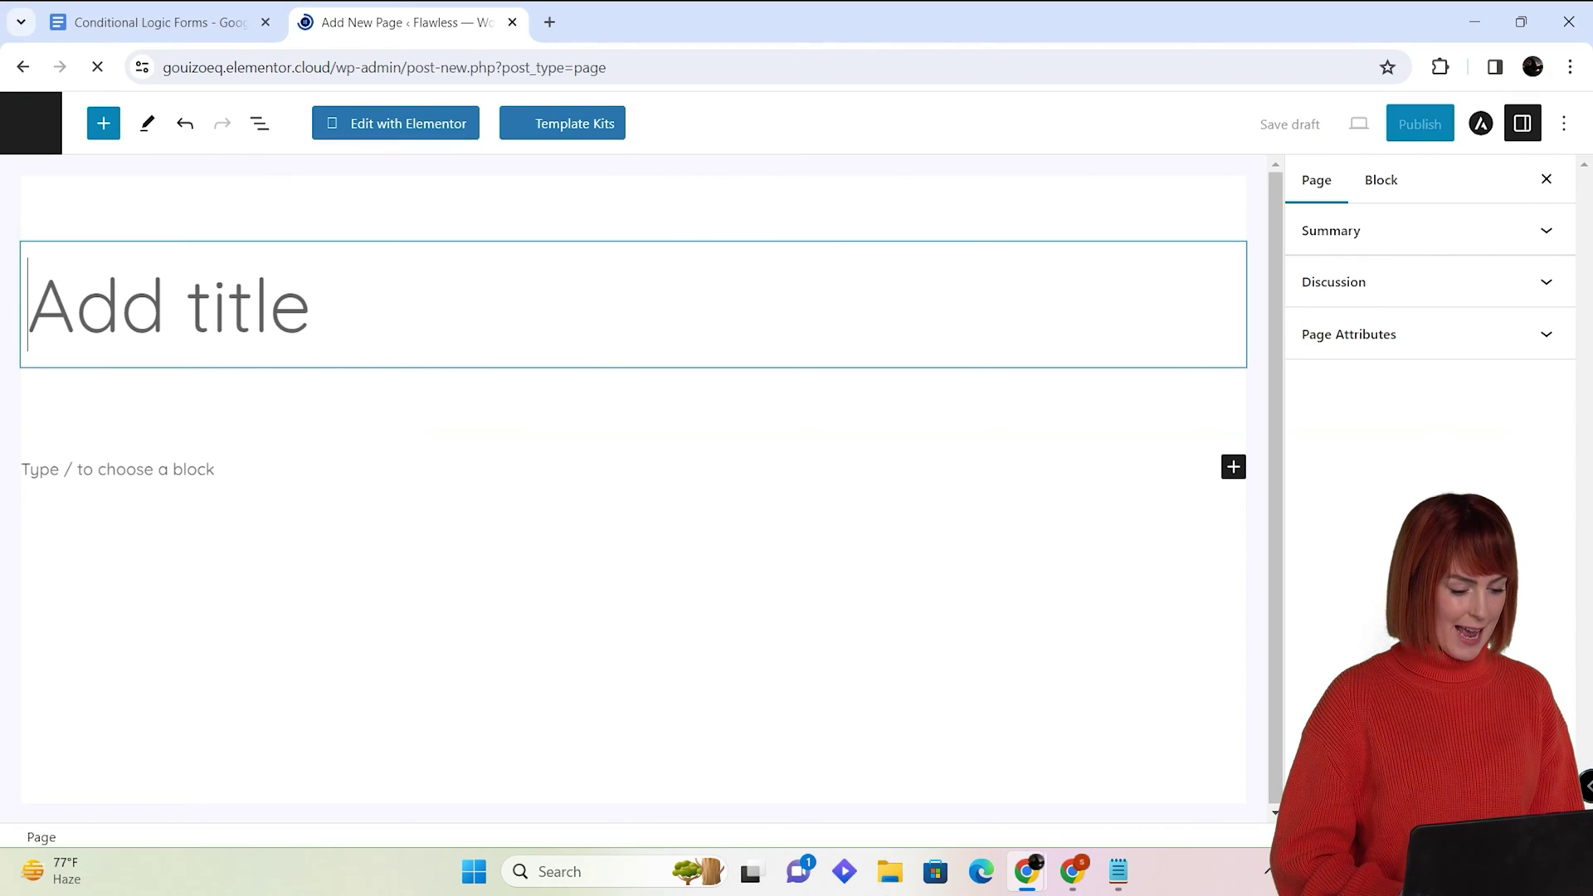
{"action": "left_click", "coordinate": [383, 131]}
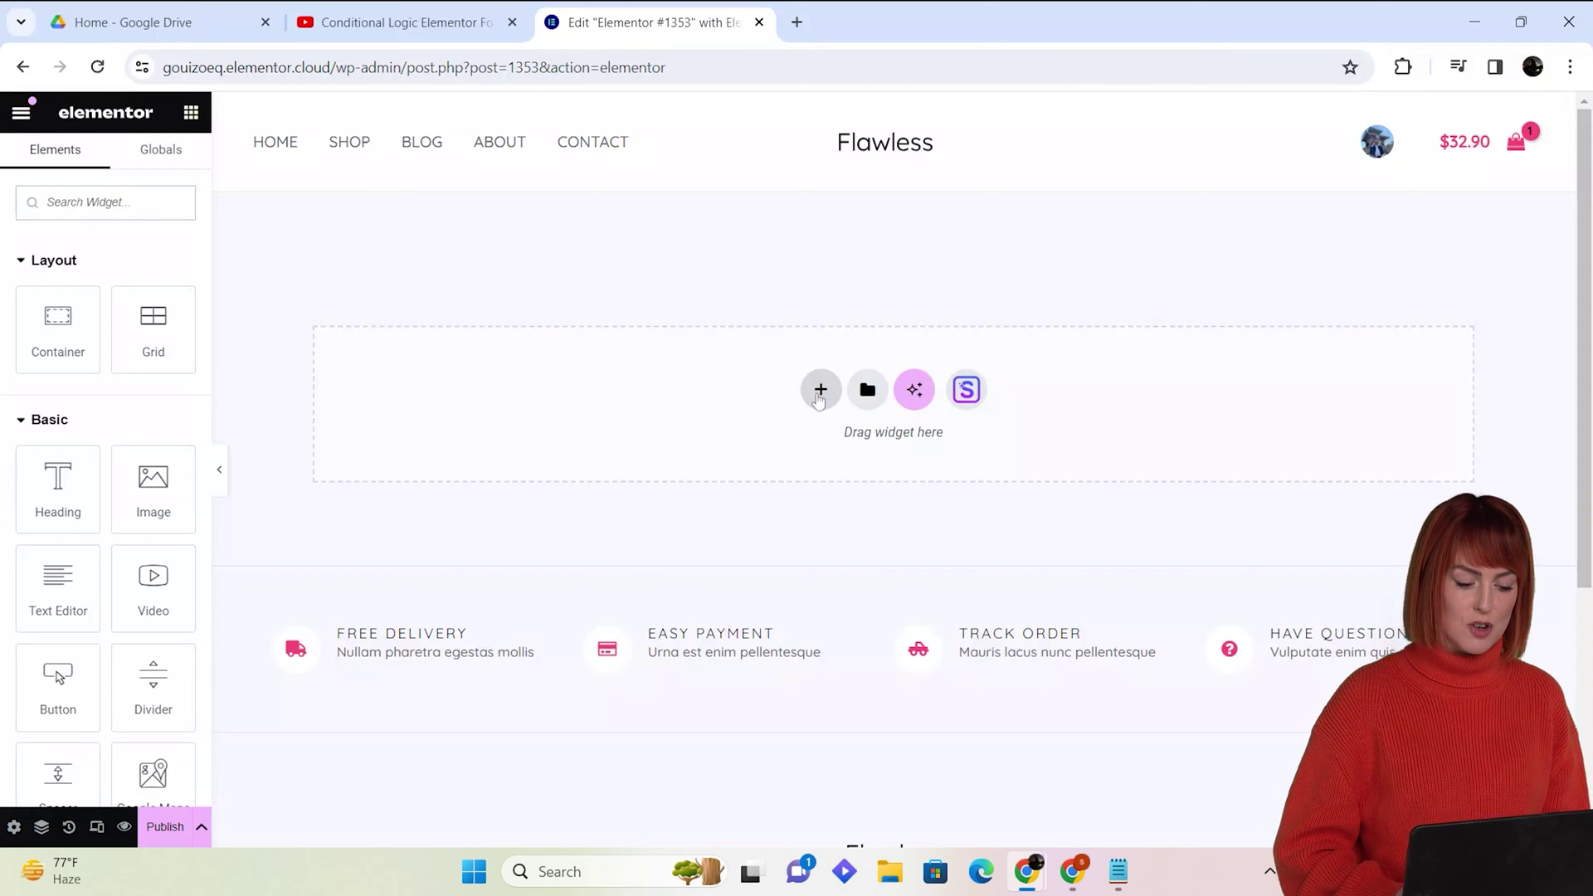
- Add a container and drop an HTML widget into it
{"action": "left_click", "coordinate": [819, 390]}
{"action": "type", "text": "html"}
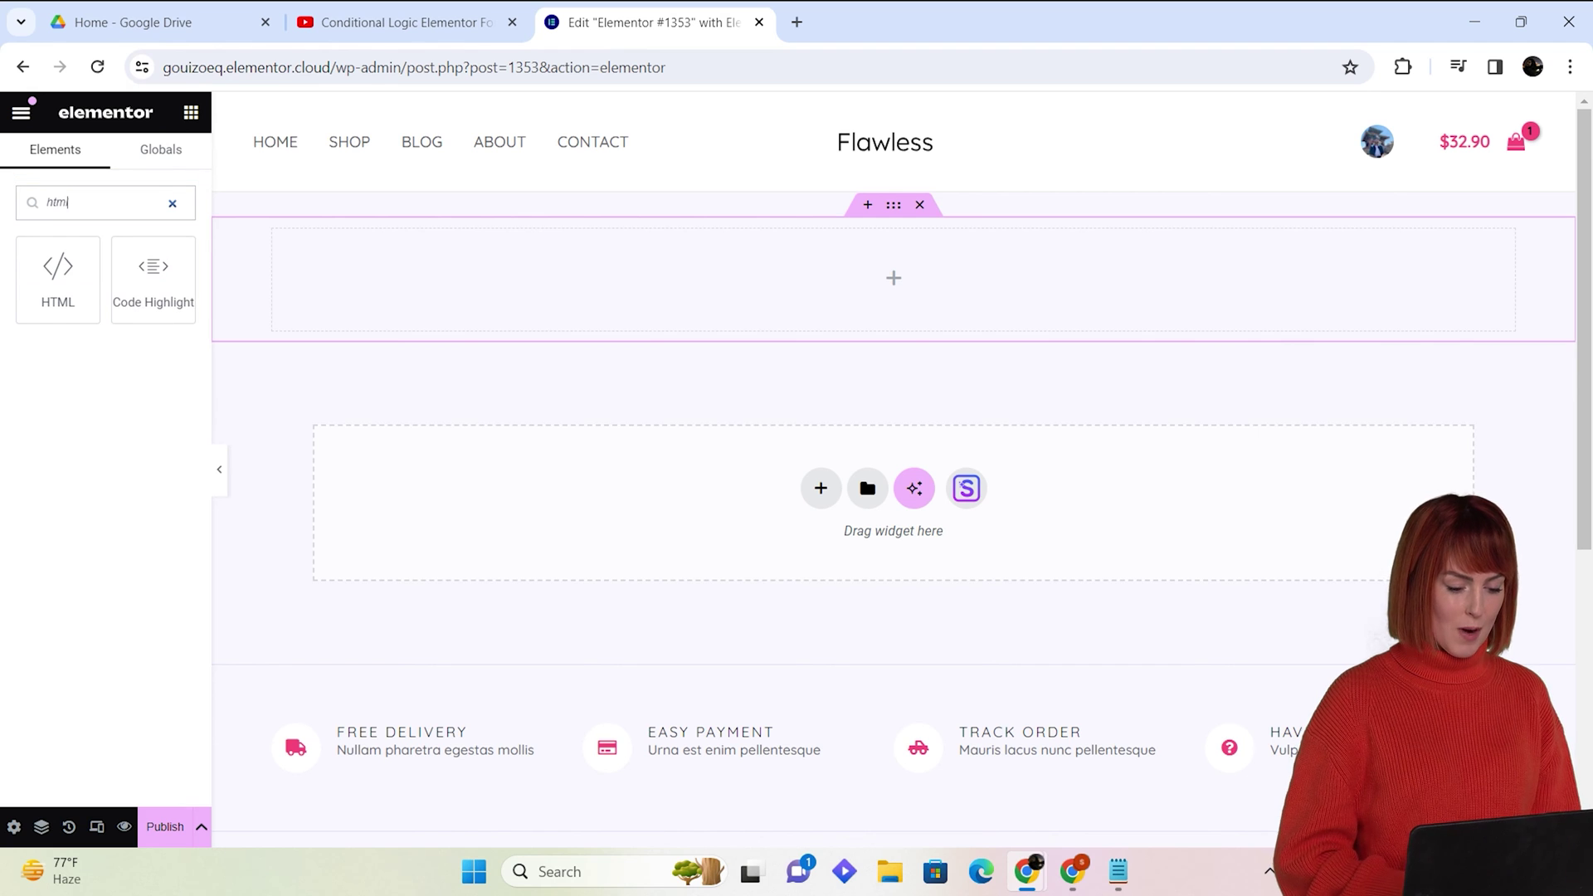
{"action": "left_click_drag", "start_coordinate": [58, 278], "coordinate": [829, 280]}
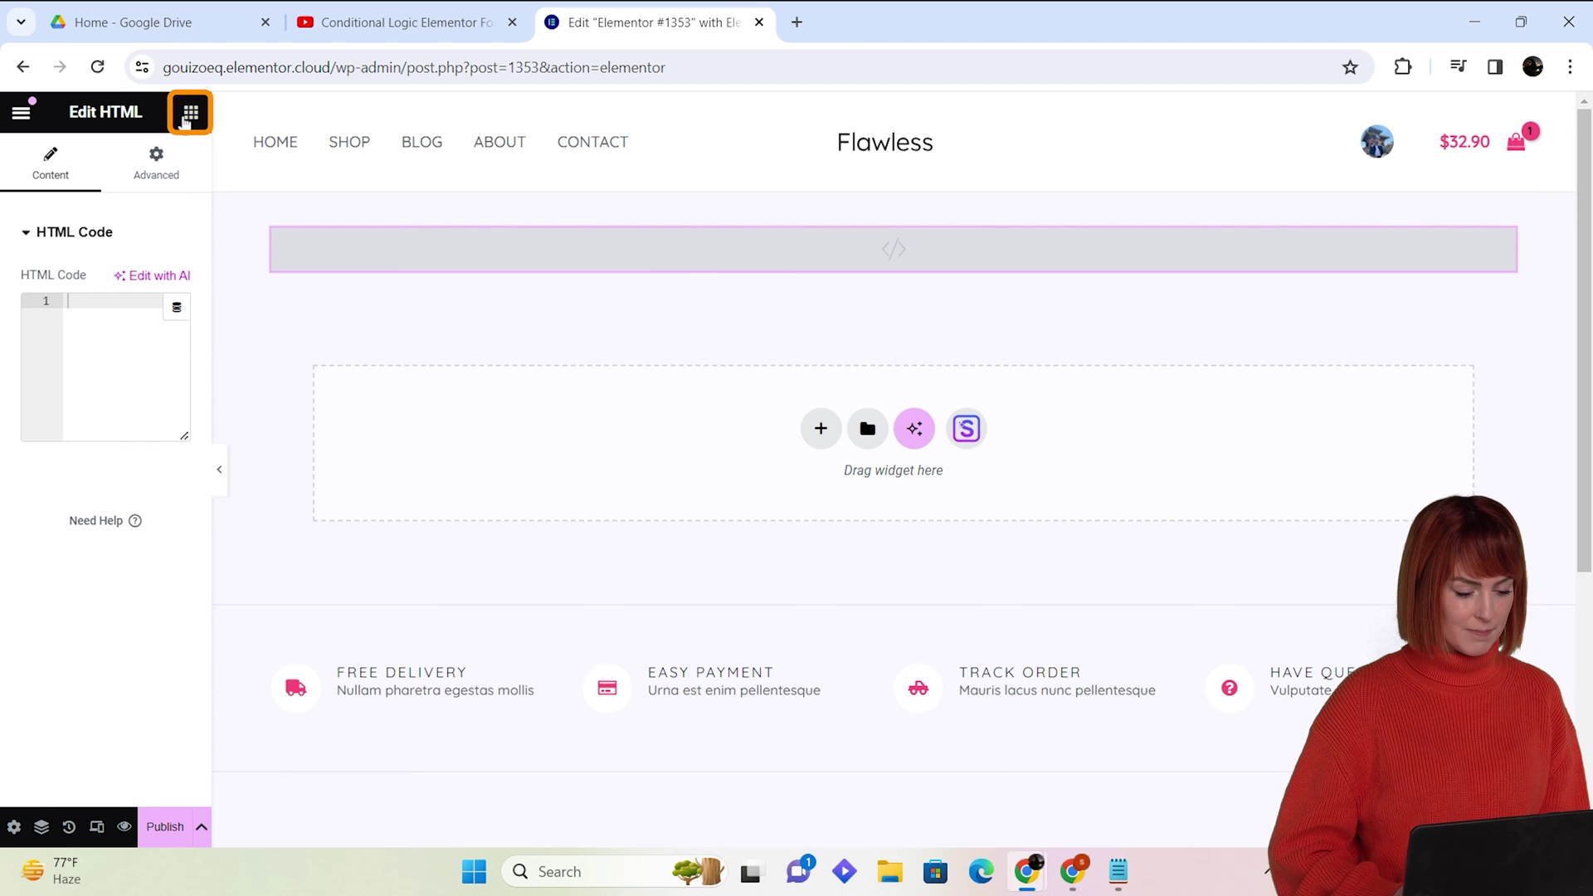
- Add a second container below and drop the Form widget into it
{"action": "left_click", "coordinate": [191, 111]}
{"action": "left_click_drag", "start_coordinate": [58, 328], "coordinate": [899, 277]}
{"action": "left_click", "coordinate": [190, 111]}
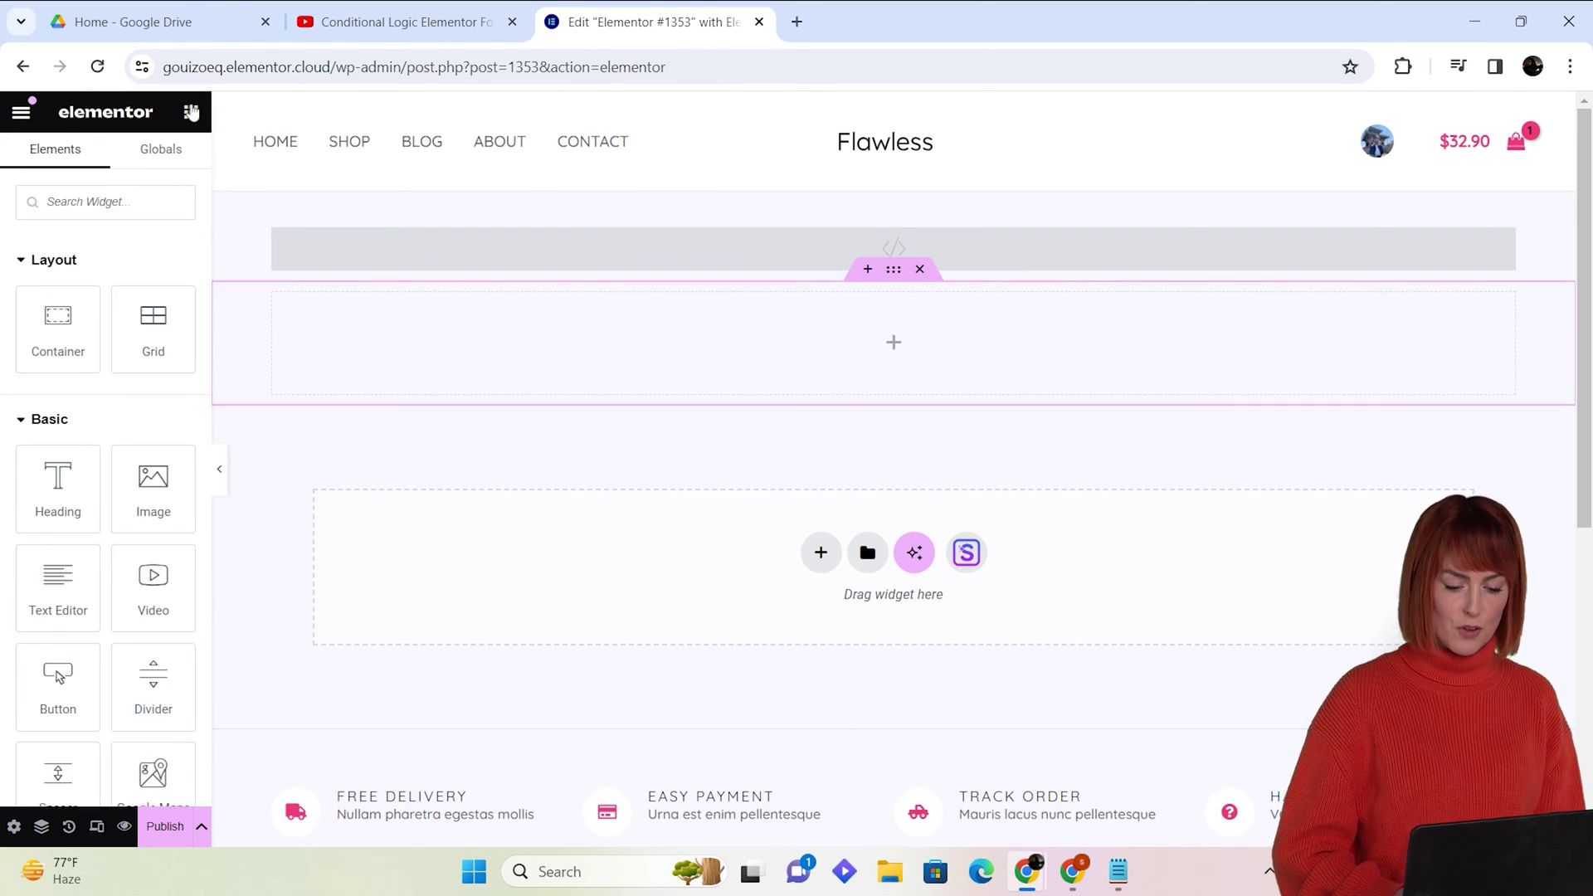
{"action": "type", "text": "forms"}
{"action": "left_click_drag", "start_coordinate": [153, 278], "coordinate": [726, 357]}
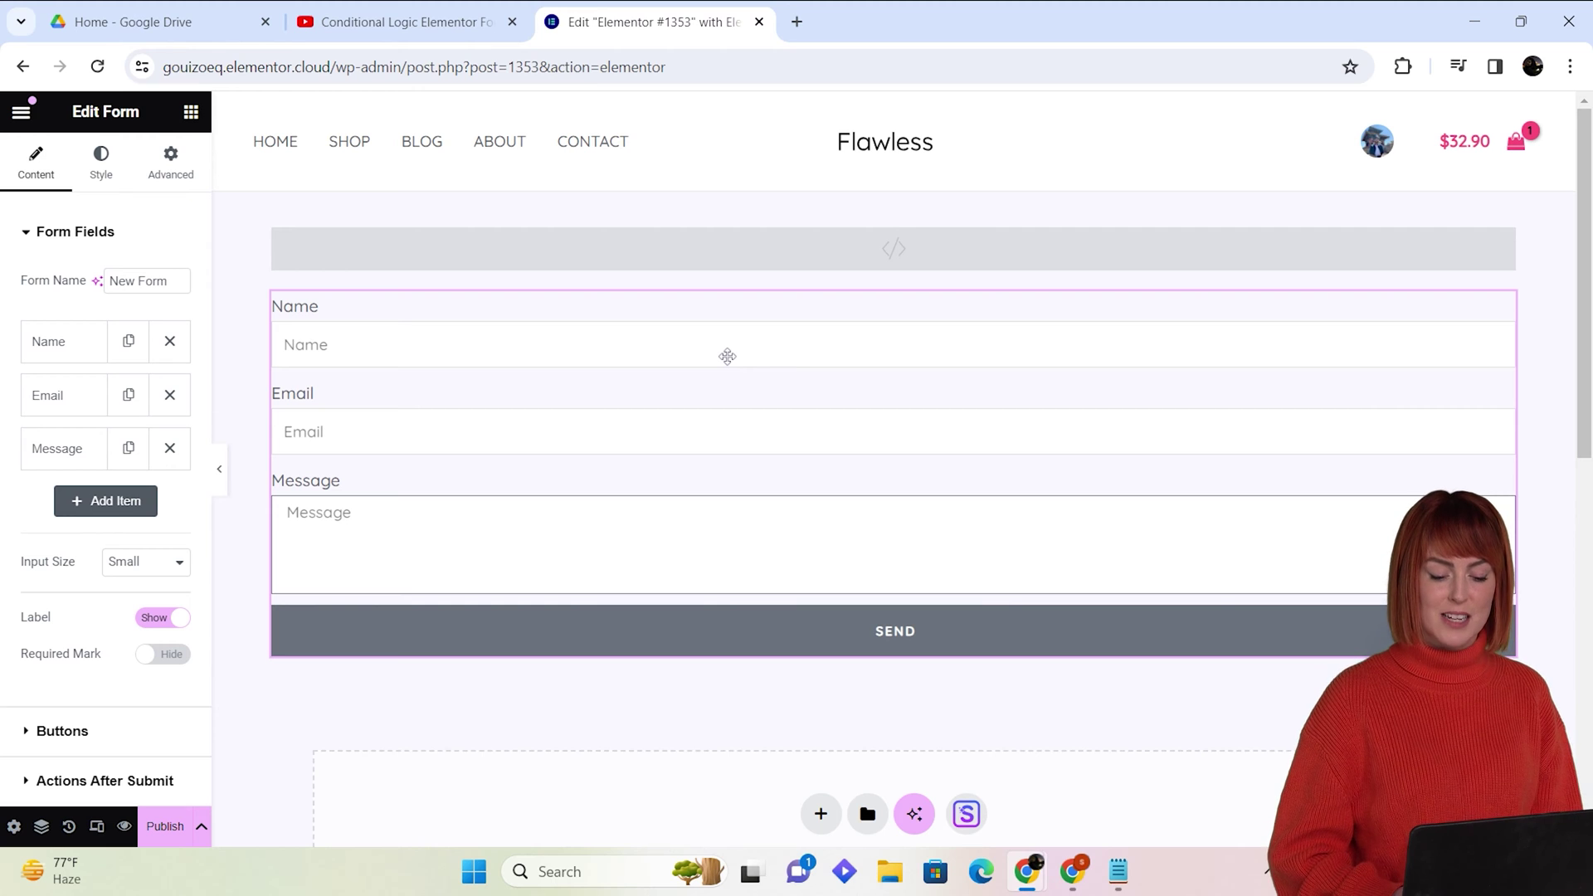
- Set the Name and Email column widths to 50 and delete the Message field
{"action": "left_click", "coordinate": [76, 340]}
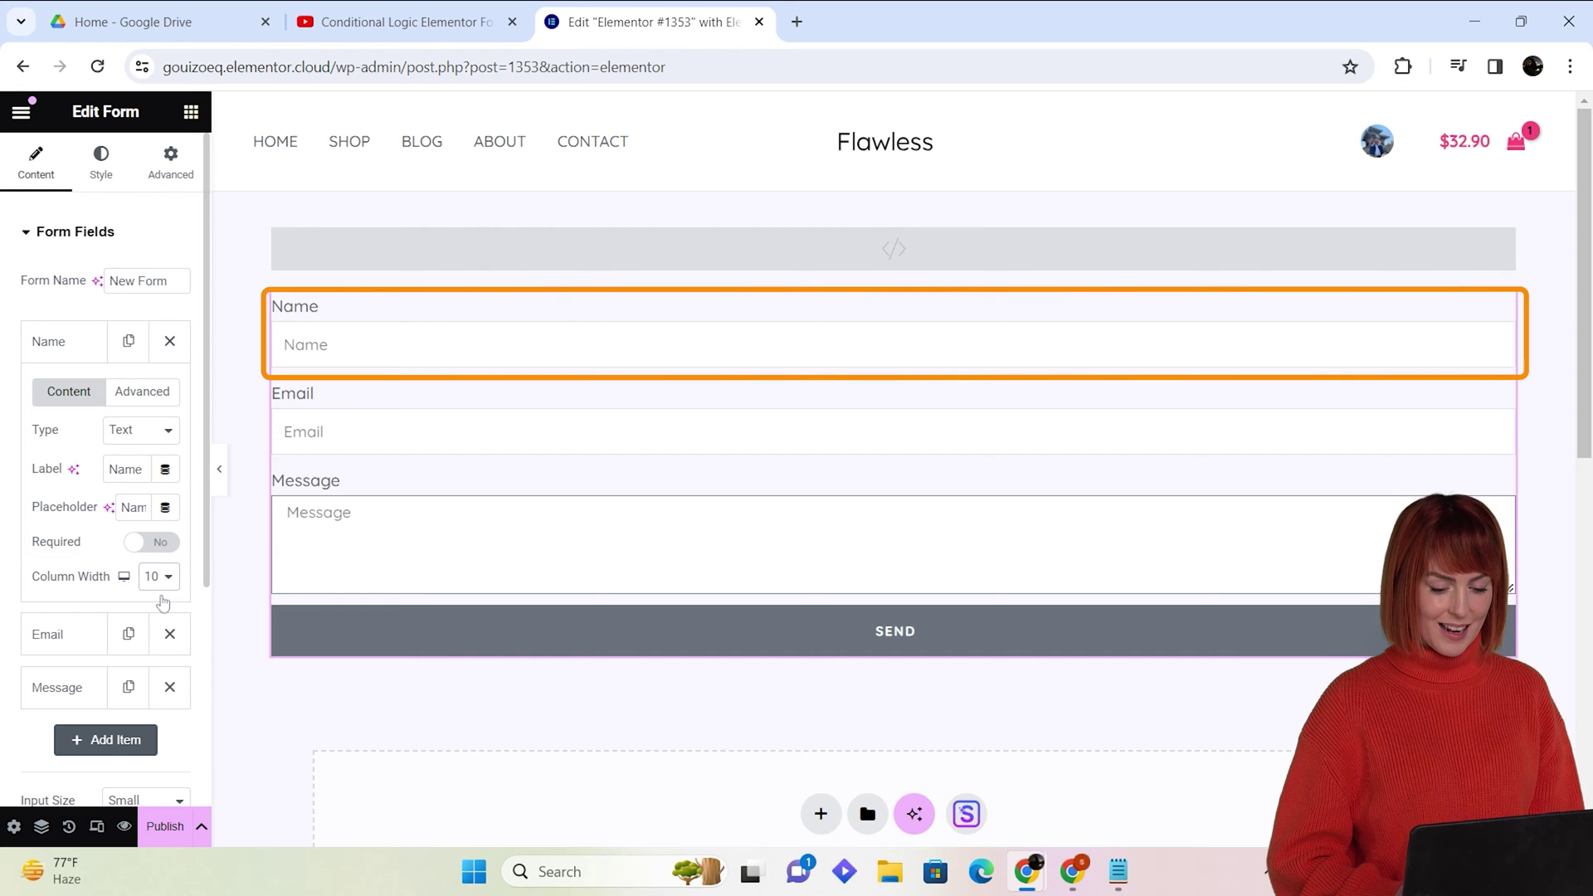
{"action": "left_click", "coordinate": [160, 577]}
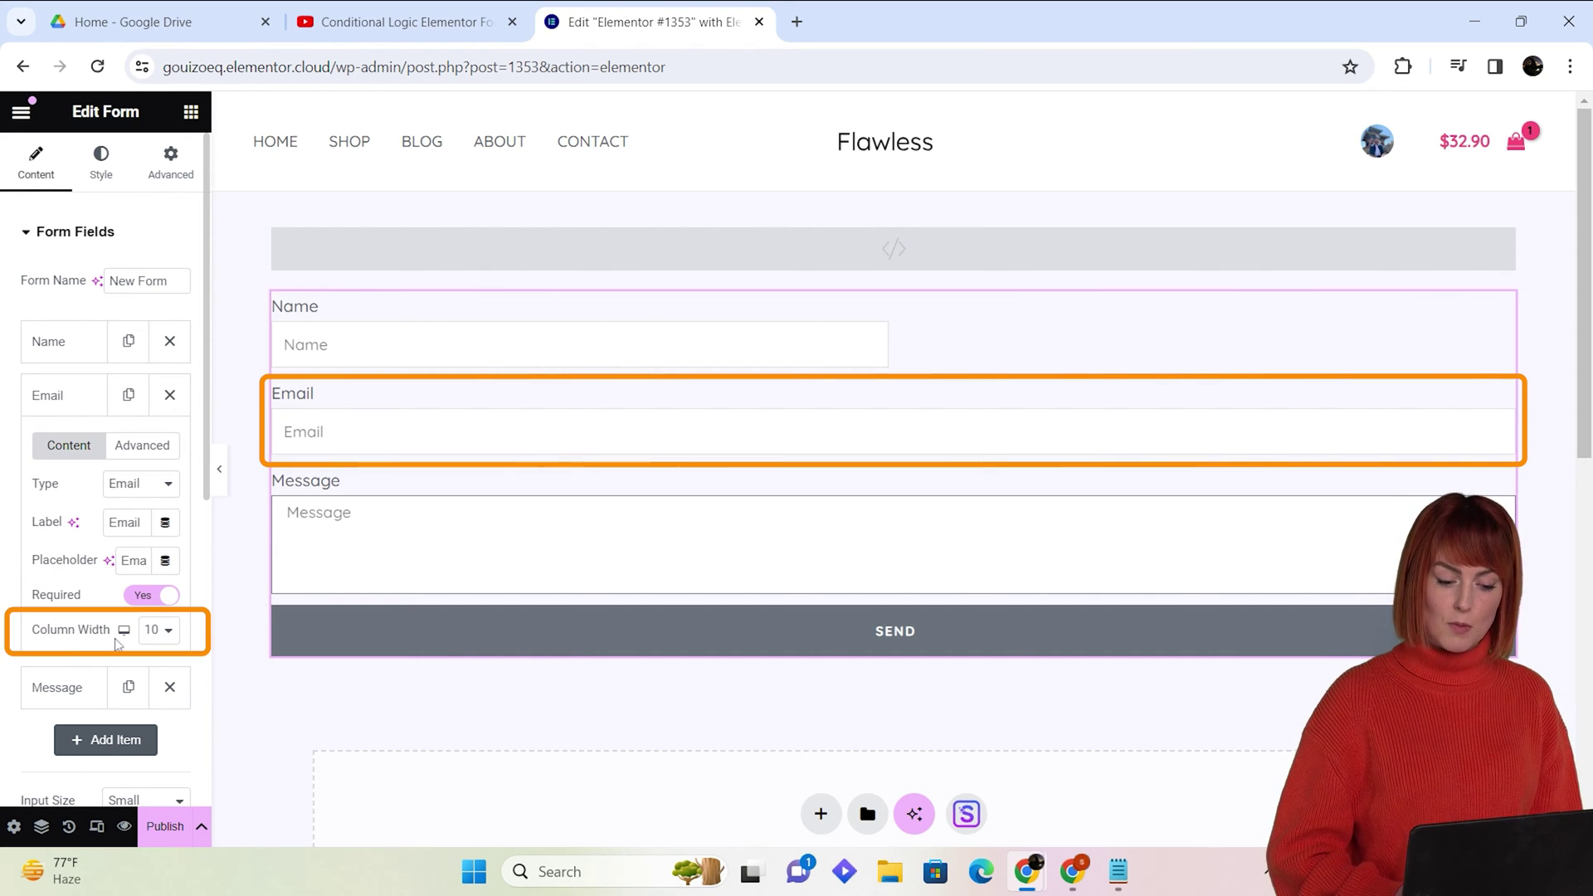
{"action": "key", "text": "5"}
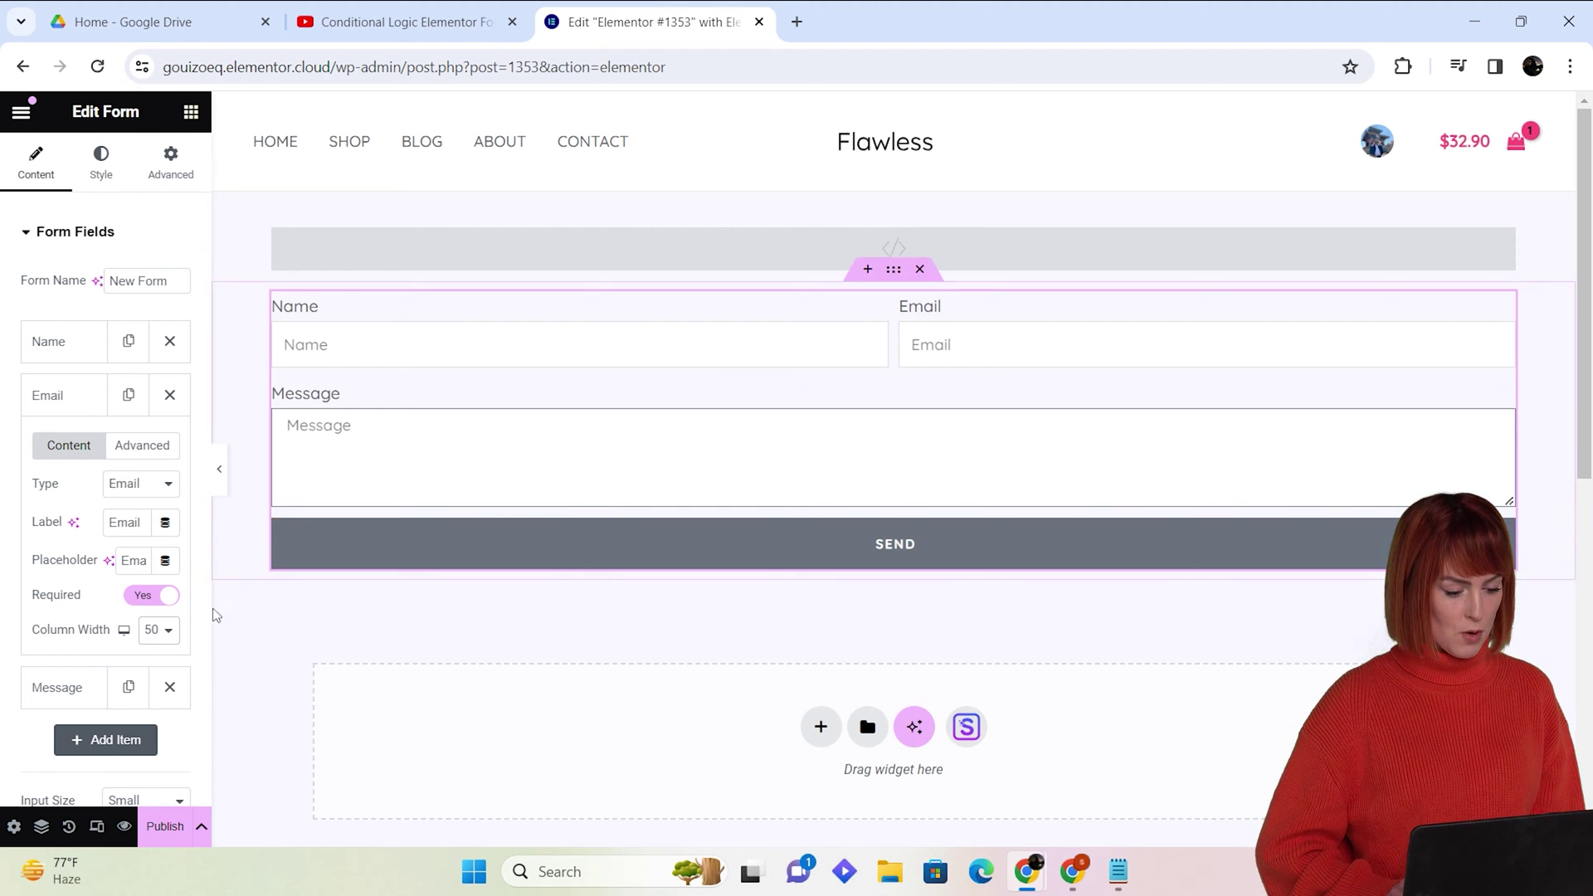
{"action": "left_click", "coordinate": [170, 687]}
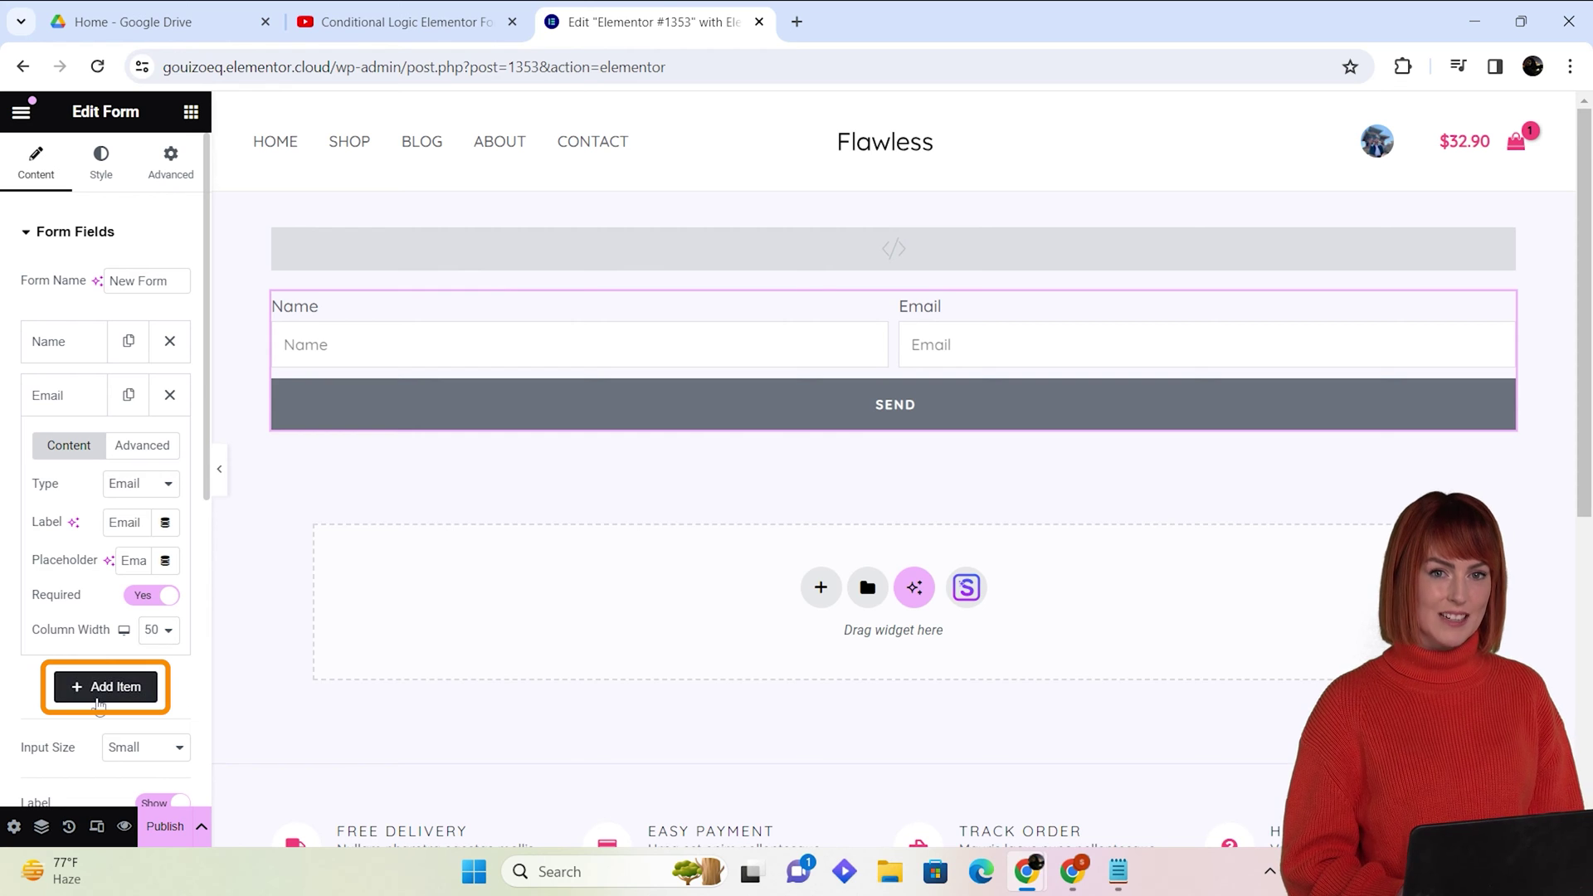
- Add a 'Tell us about your skin' checkbox field with Skintype, Skin sensitivity, Skin care routine options
{"action": "left_click", "coordinate": [99, 686]}
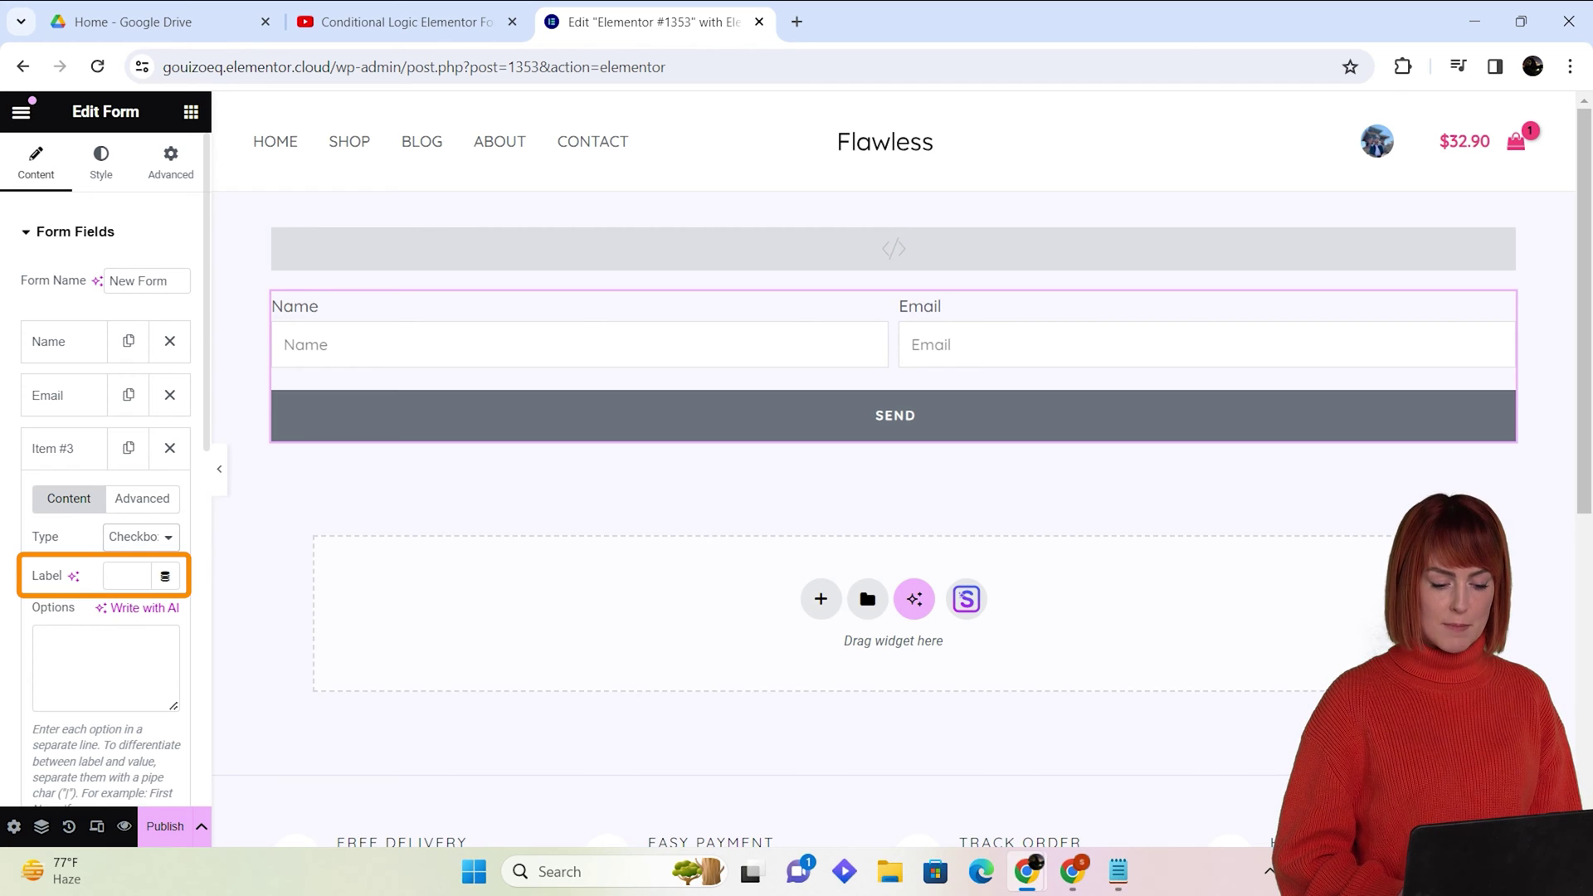
{"action": "type", "text": "Tell u"}
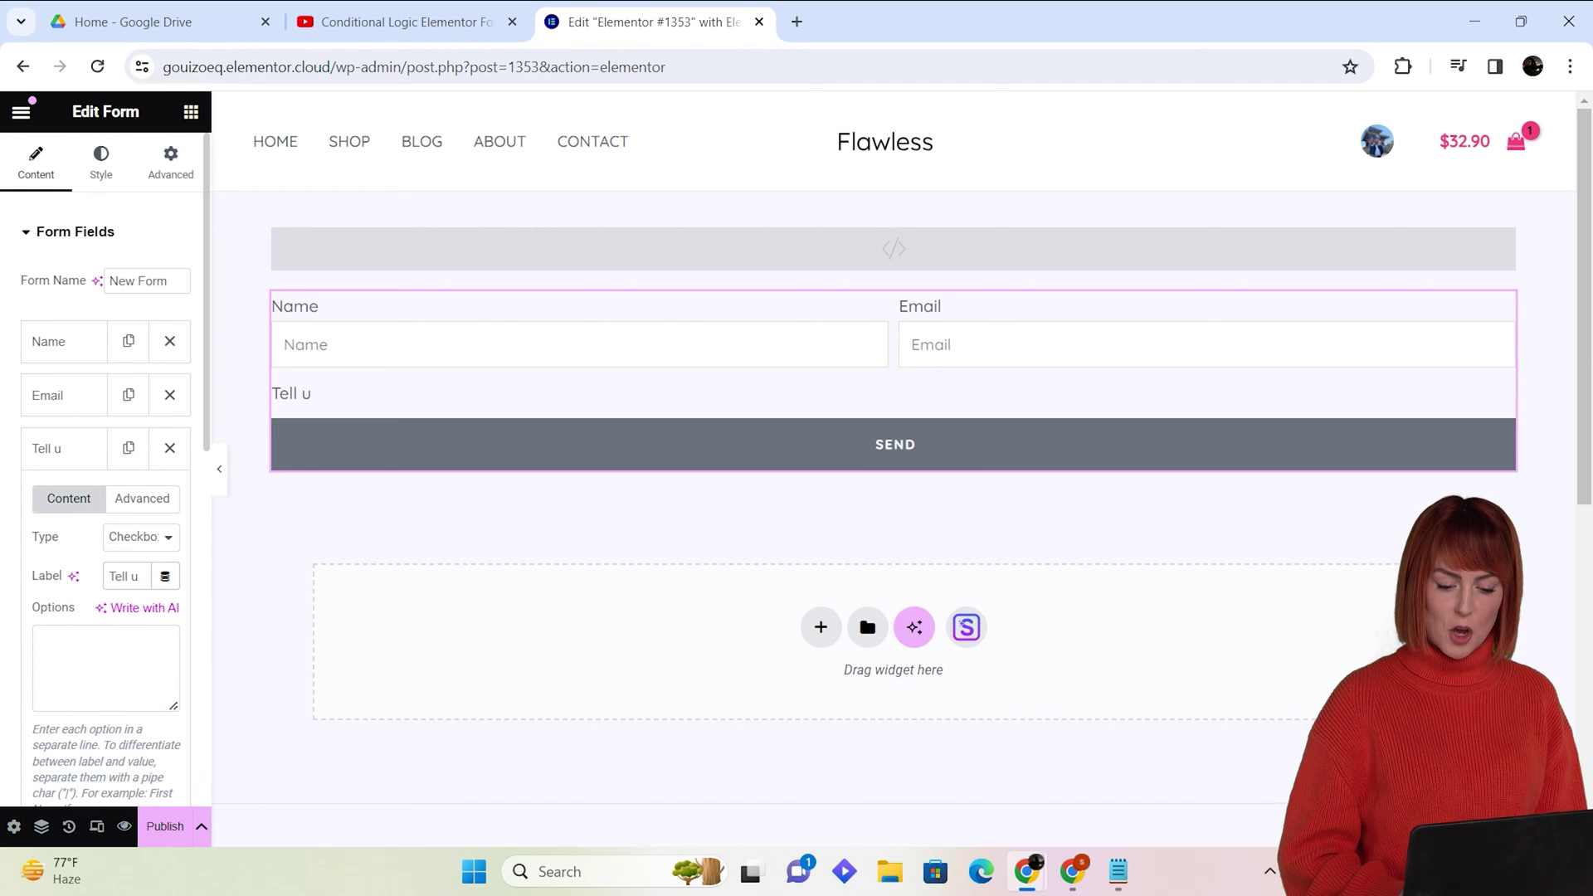
{"action": "type", "text": "s about your skin"}
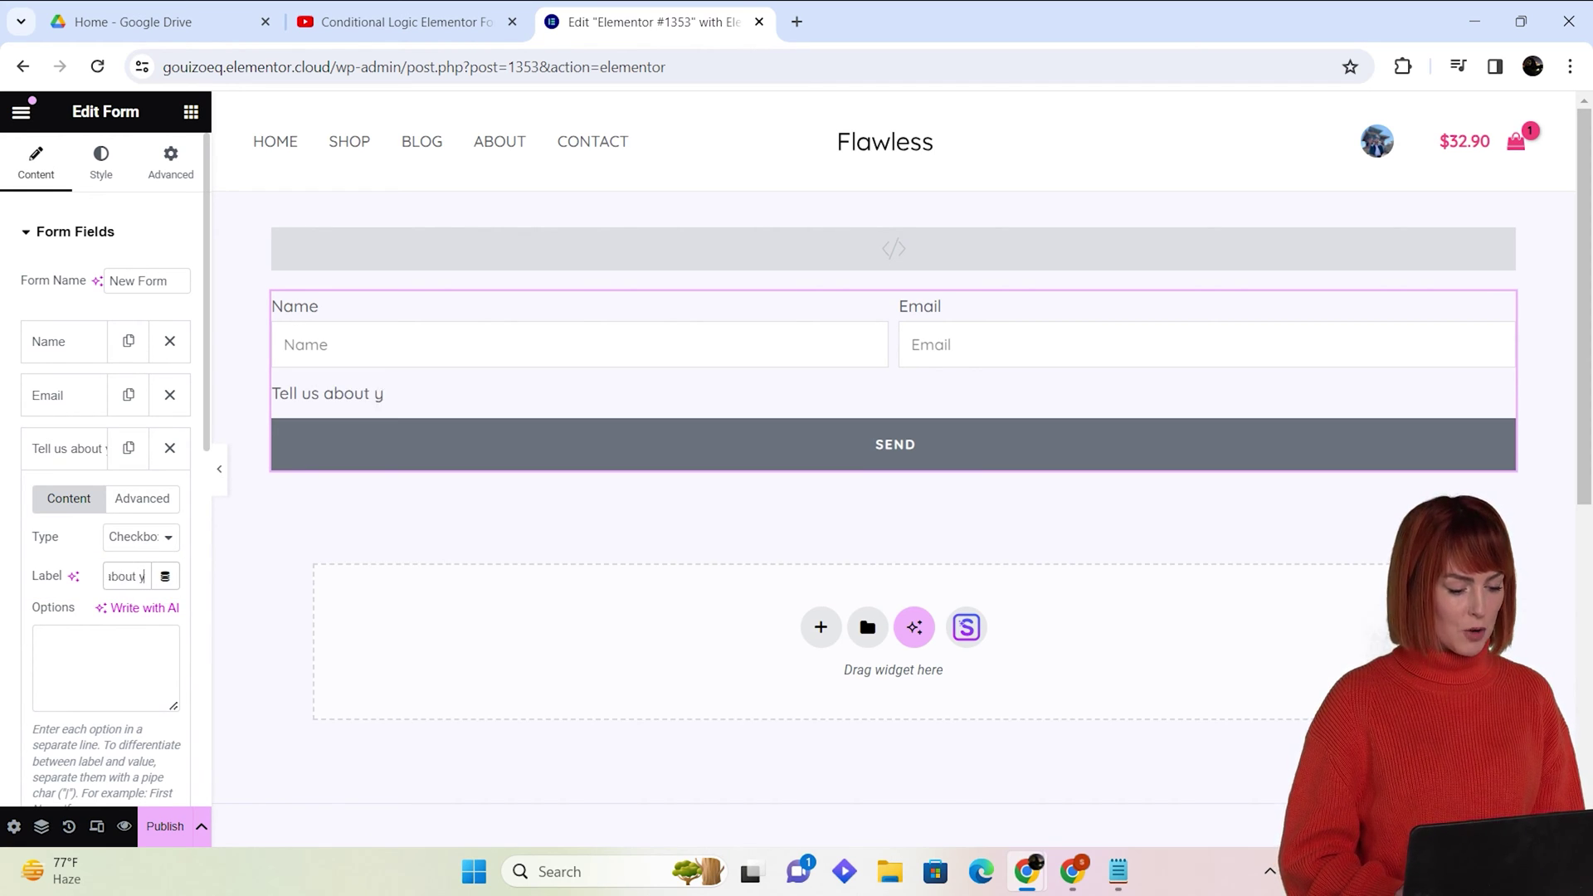
{"action": "left_click", "coordinate": [68, 653]}
{"action": "type", "text": "Skintype"}
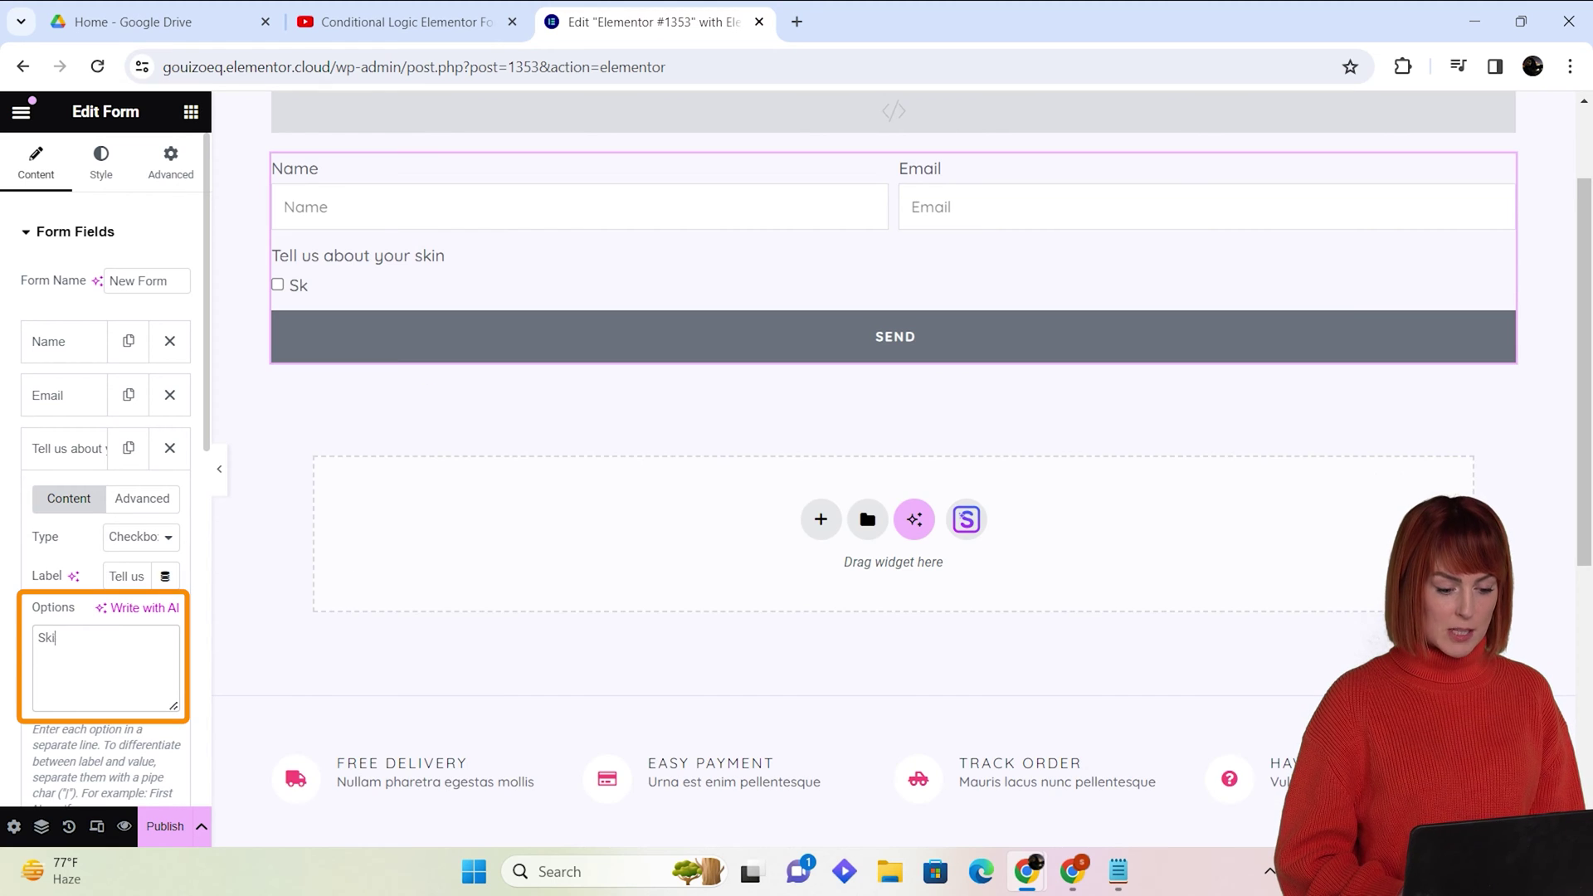
{"action": "key", "text": "Return"}
{"action": "type", "text": "Skin senstivity Skin"}
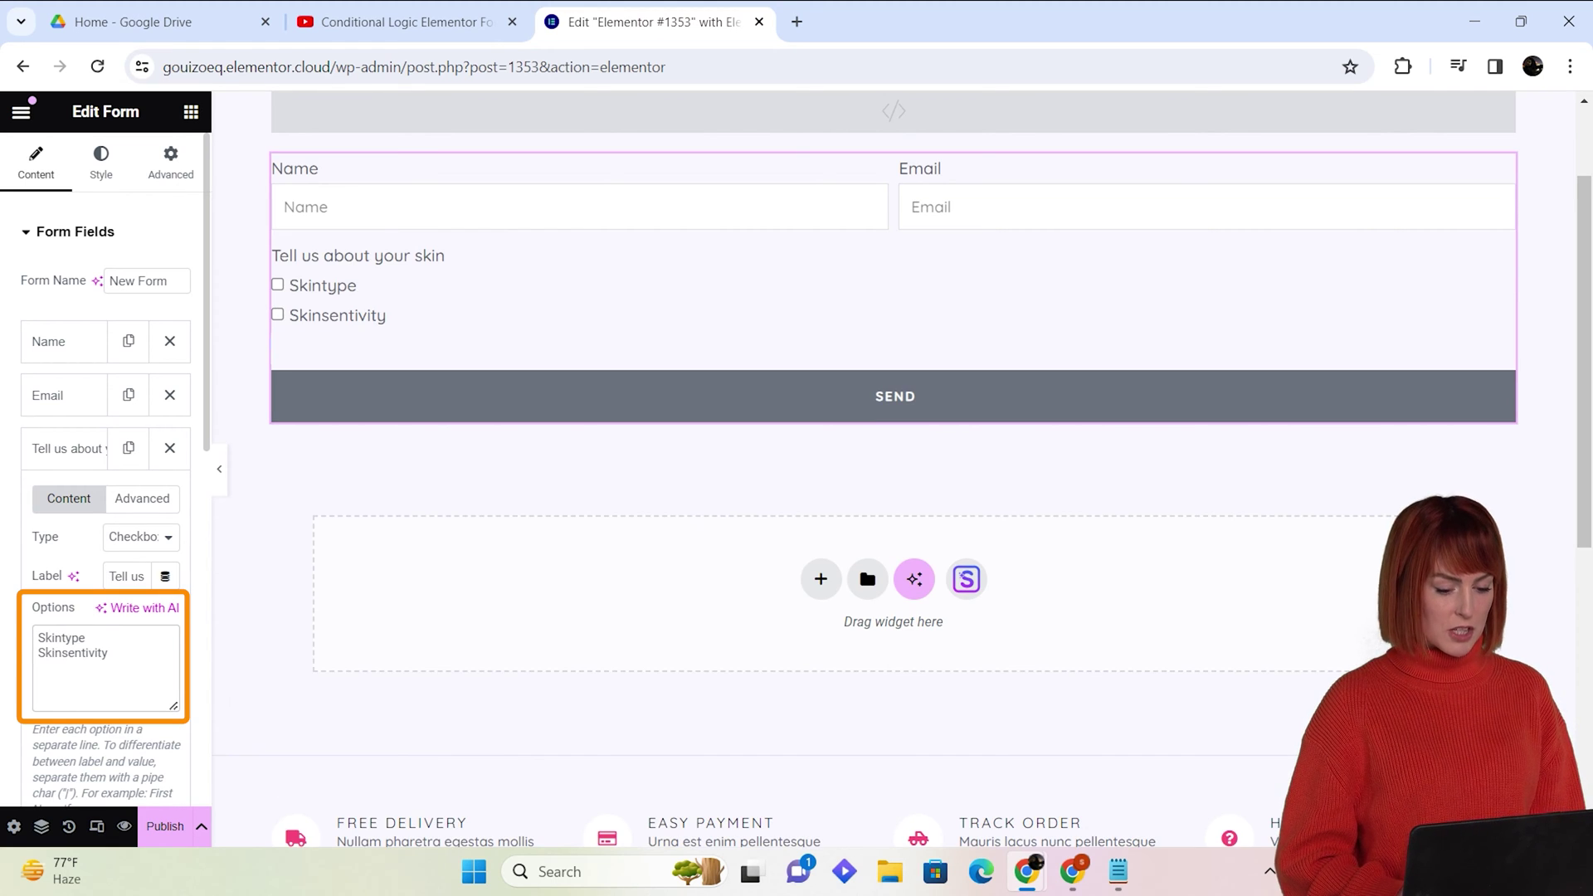
{"action": "key", "text": "End"}
{"action": "key", "text": "Return"}
{"action": "type", "text": "S"}
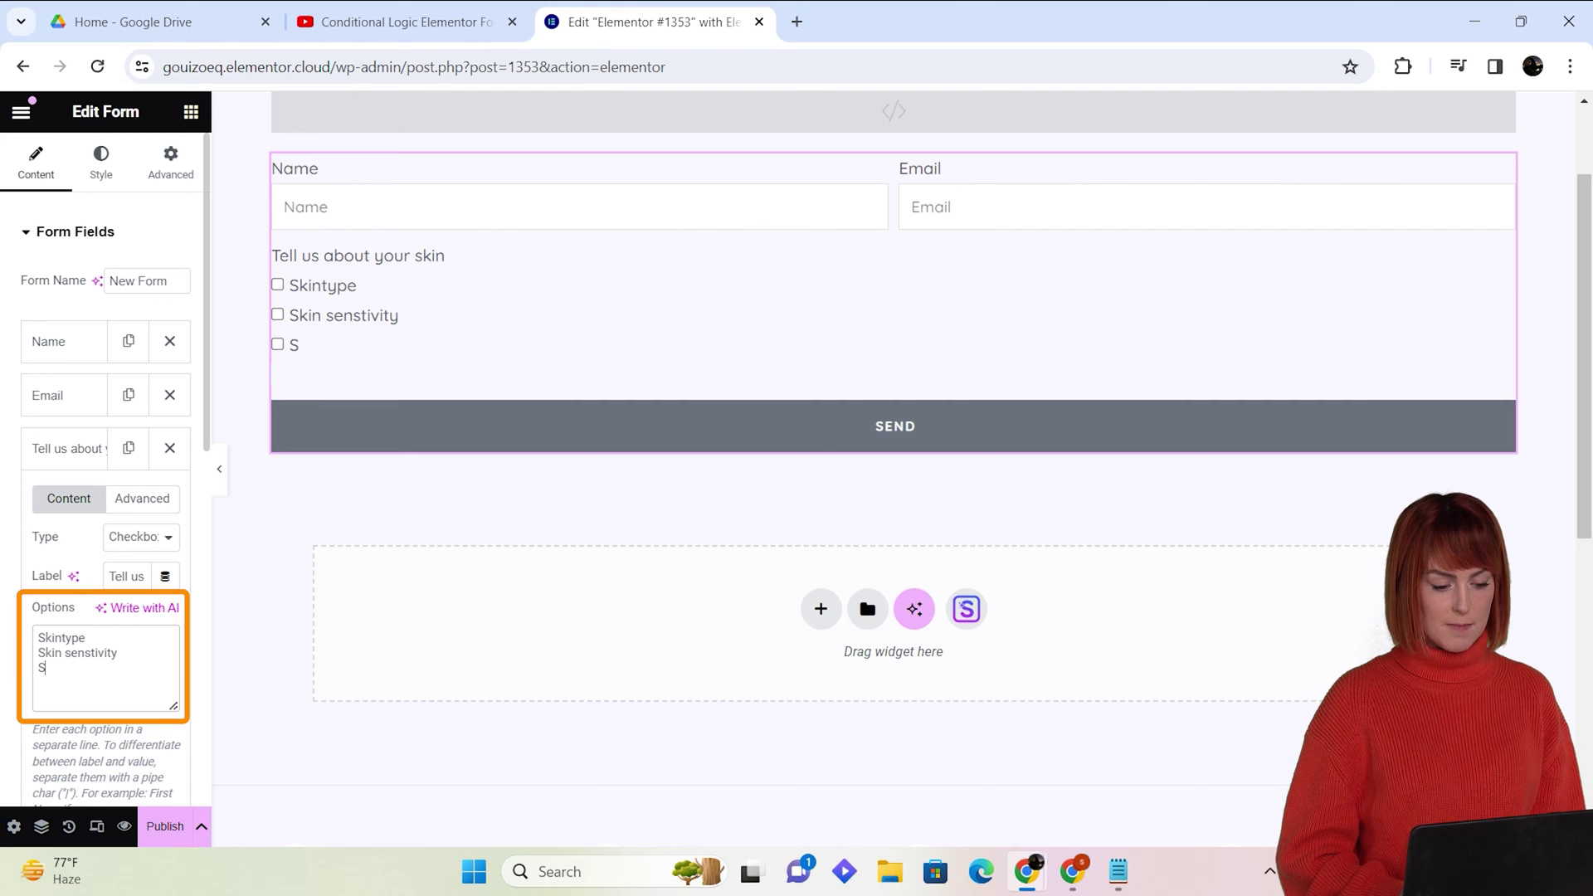
{"action": "type", "text": "kin care"}
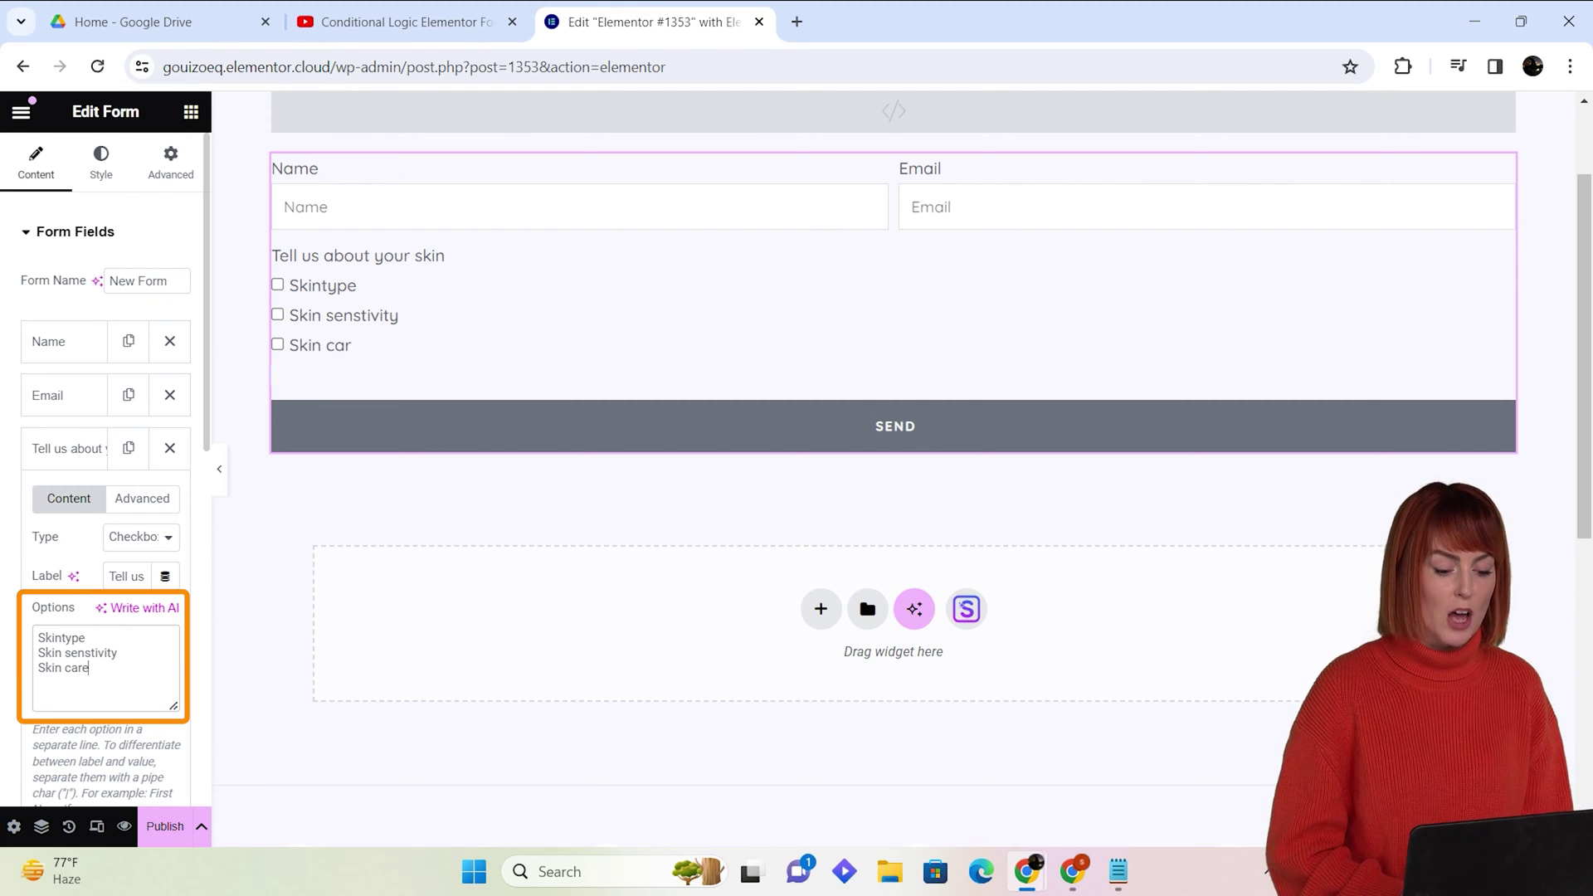
{"action": "type", "text": " routinr"}
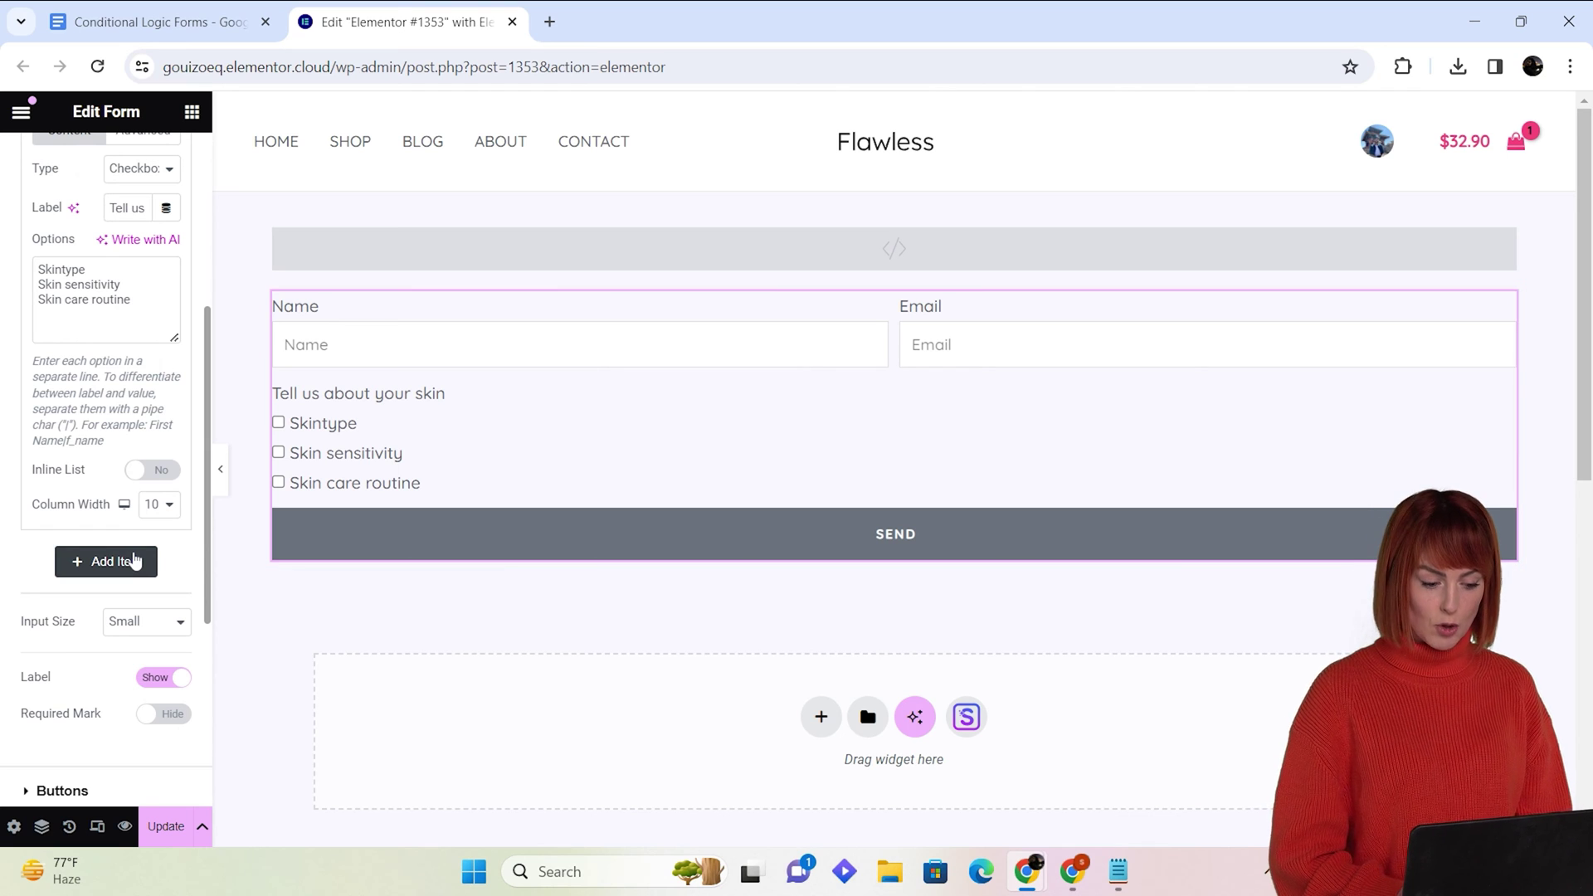
{"action": "left_click", "coordinate": [135, 561]}
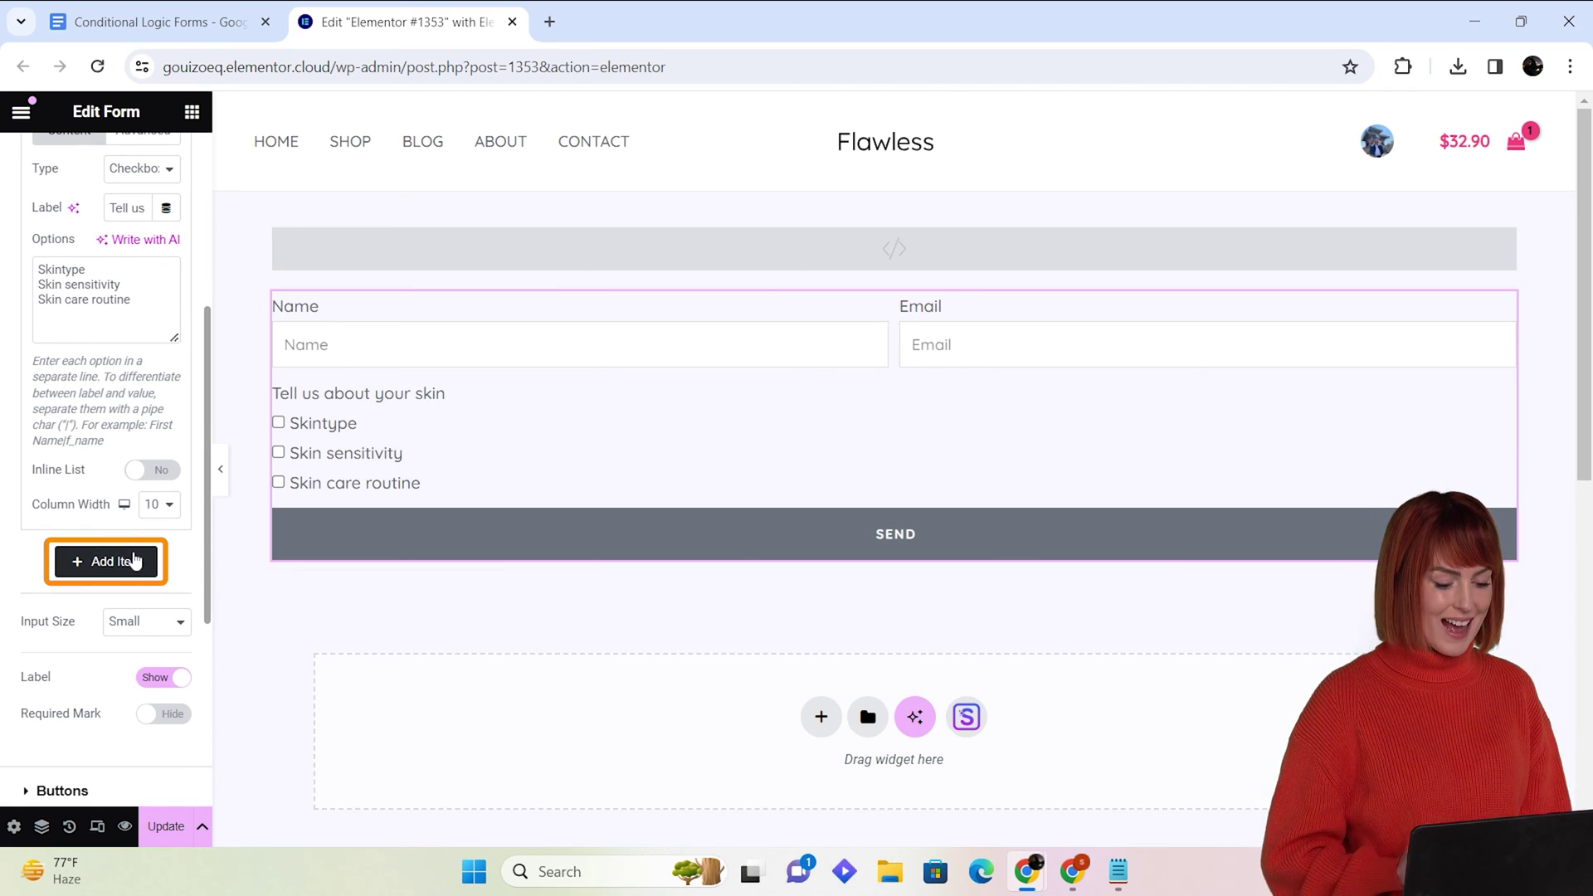
- Change the new field's type to Date, labelled 'Choose your birthdate'
{"action": "left_click", "coordinate": [141, 221]}
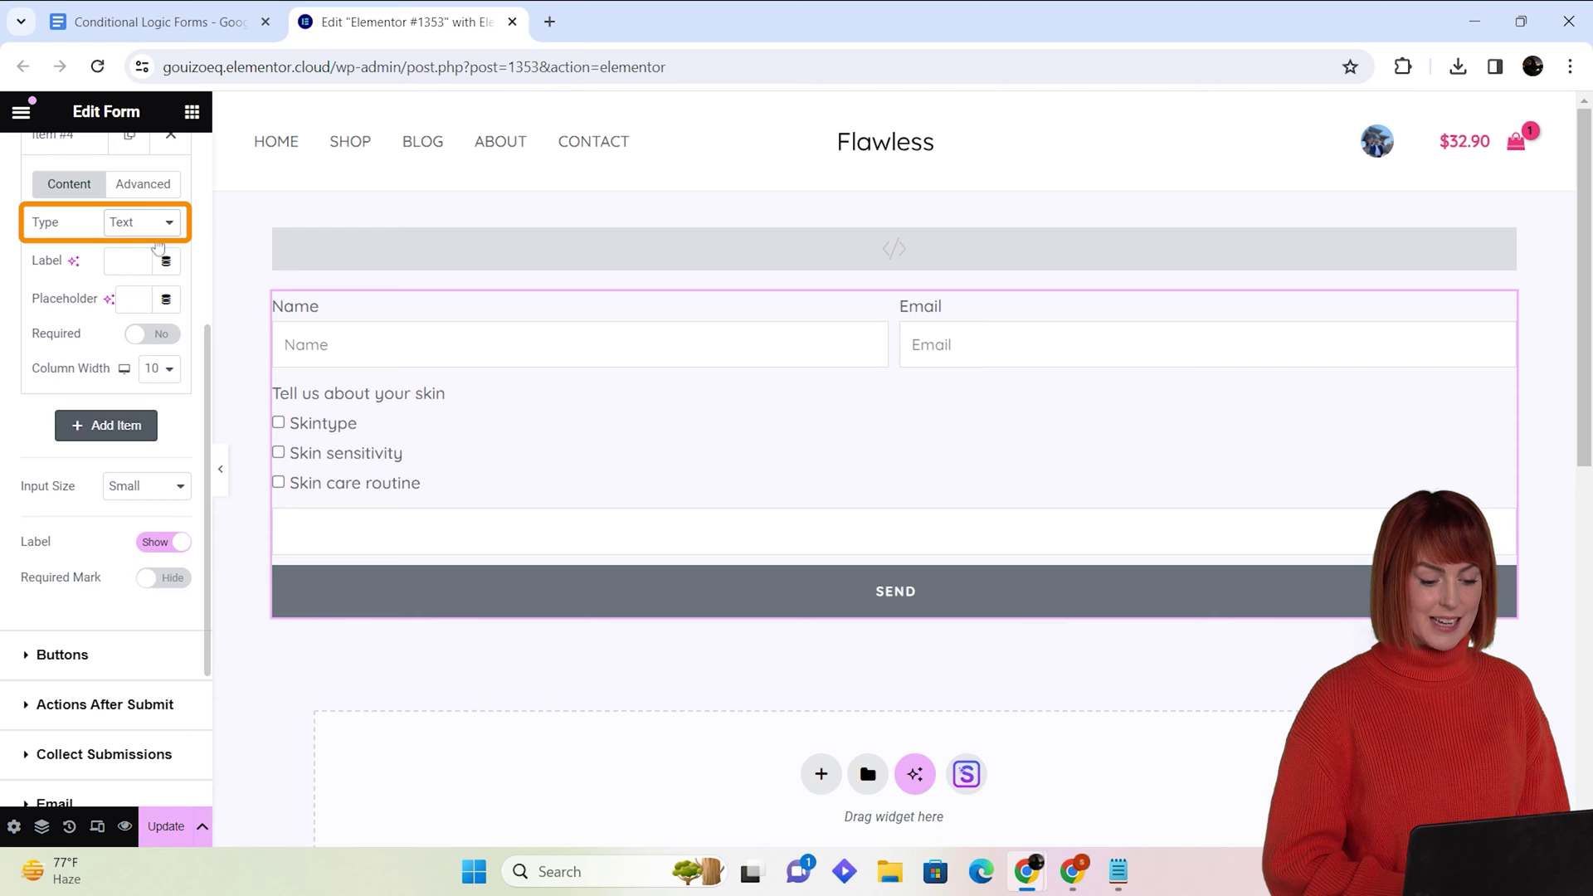
{"action": "left_click", "coordinate": [143, 411]}
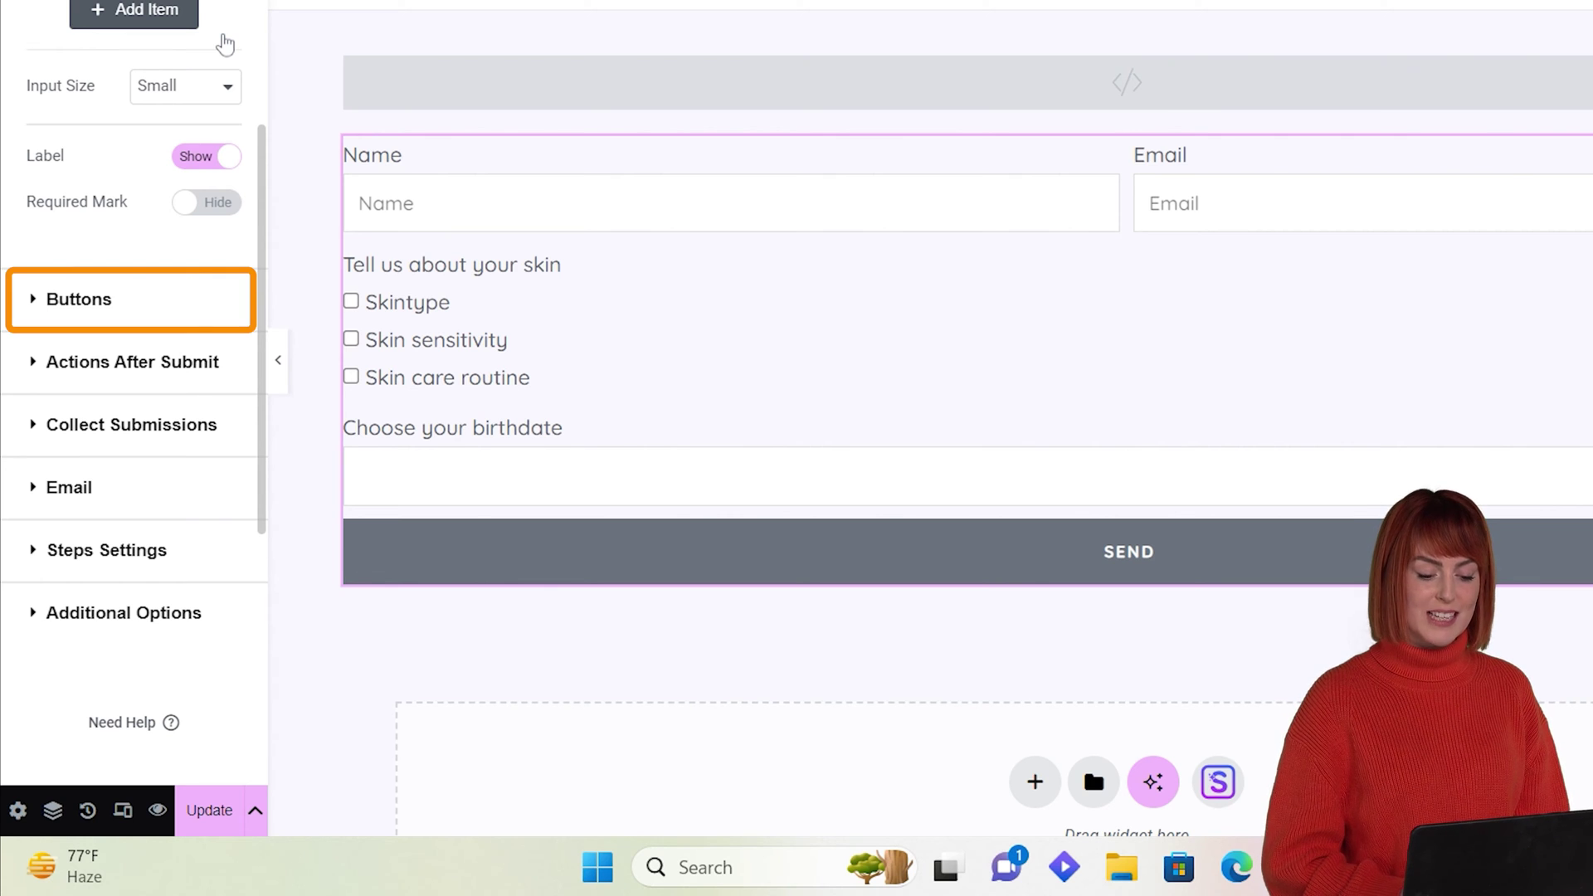
- Review the button, submissions, email and step indicator settings, keeping Number & Text
{"action": "left_click", "coordinate": [220, 301]}
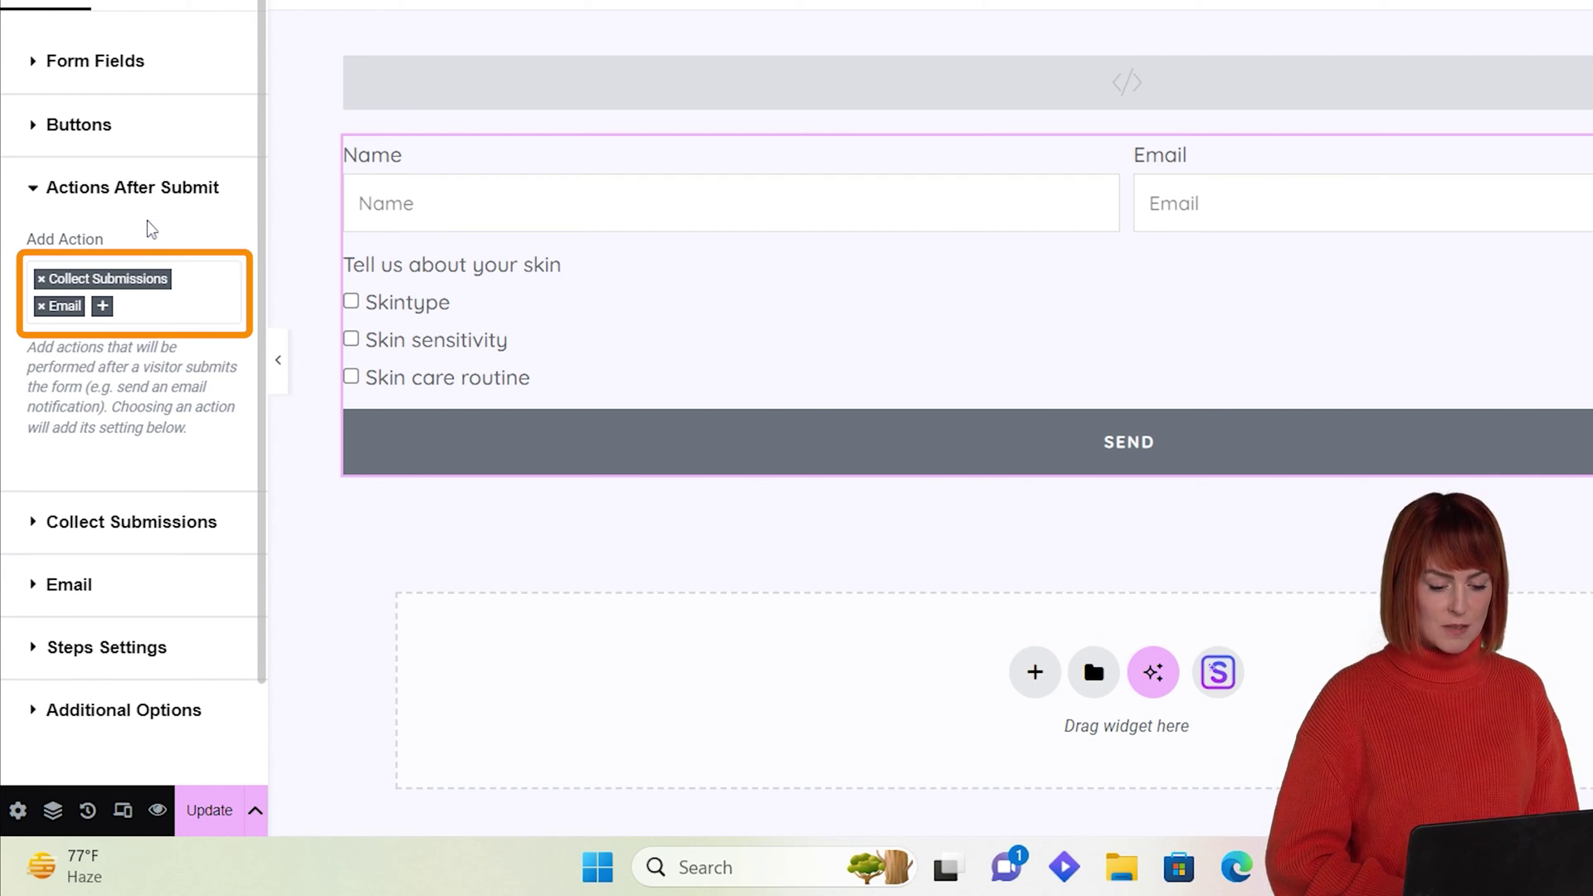
{"action": "left_click", "coordinate": [166, 527]}
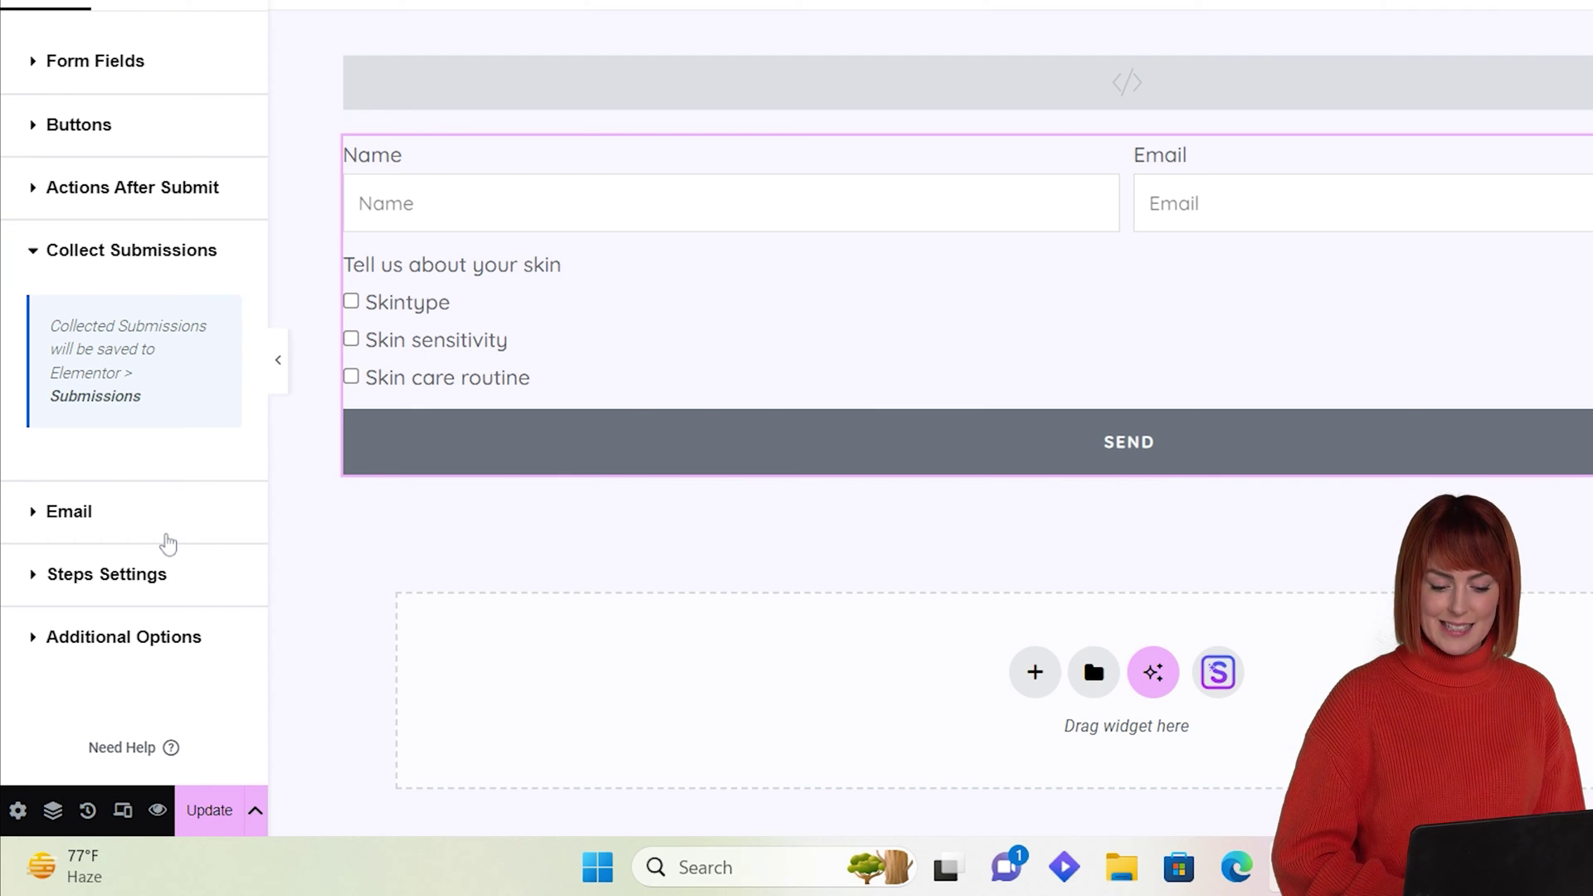
{"action": "left_click", "coordinate": [166, 512]}
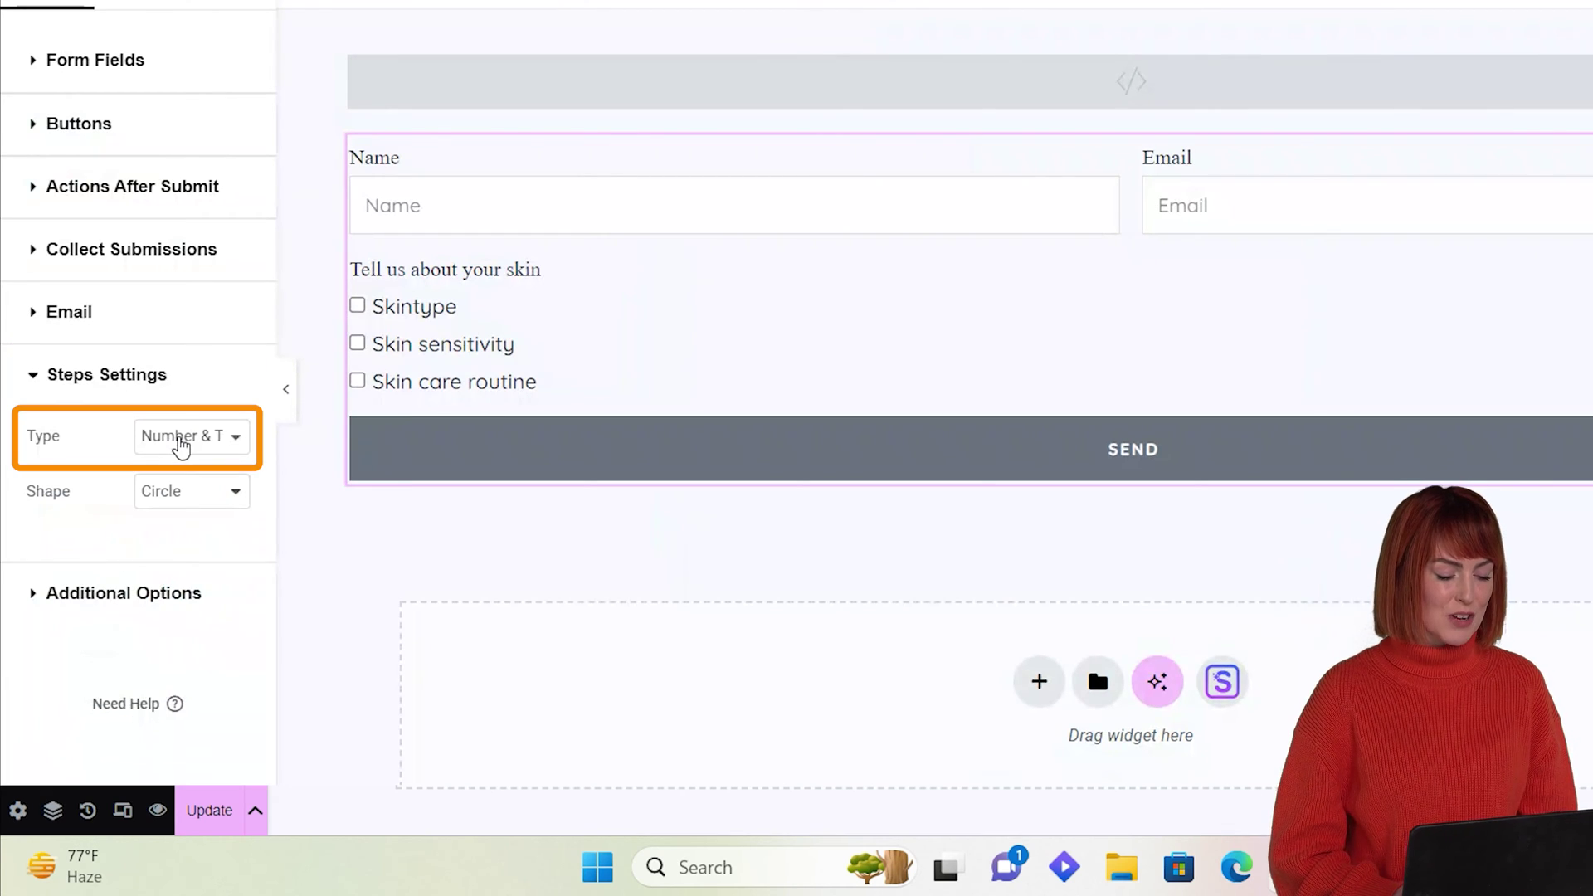
{"action": "left_click", "coordinate": [180, 446]}
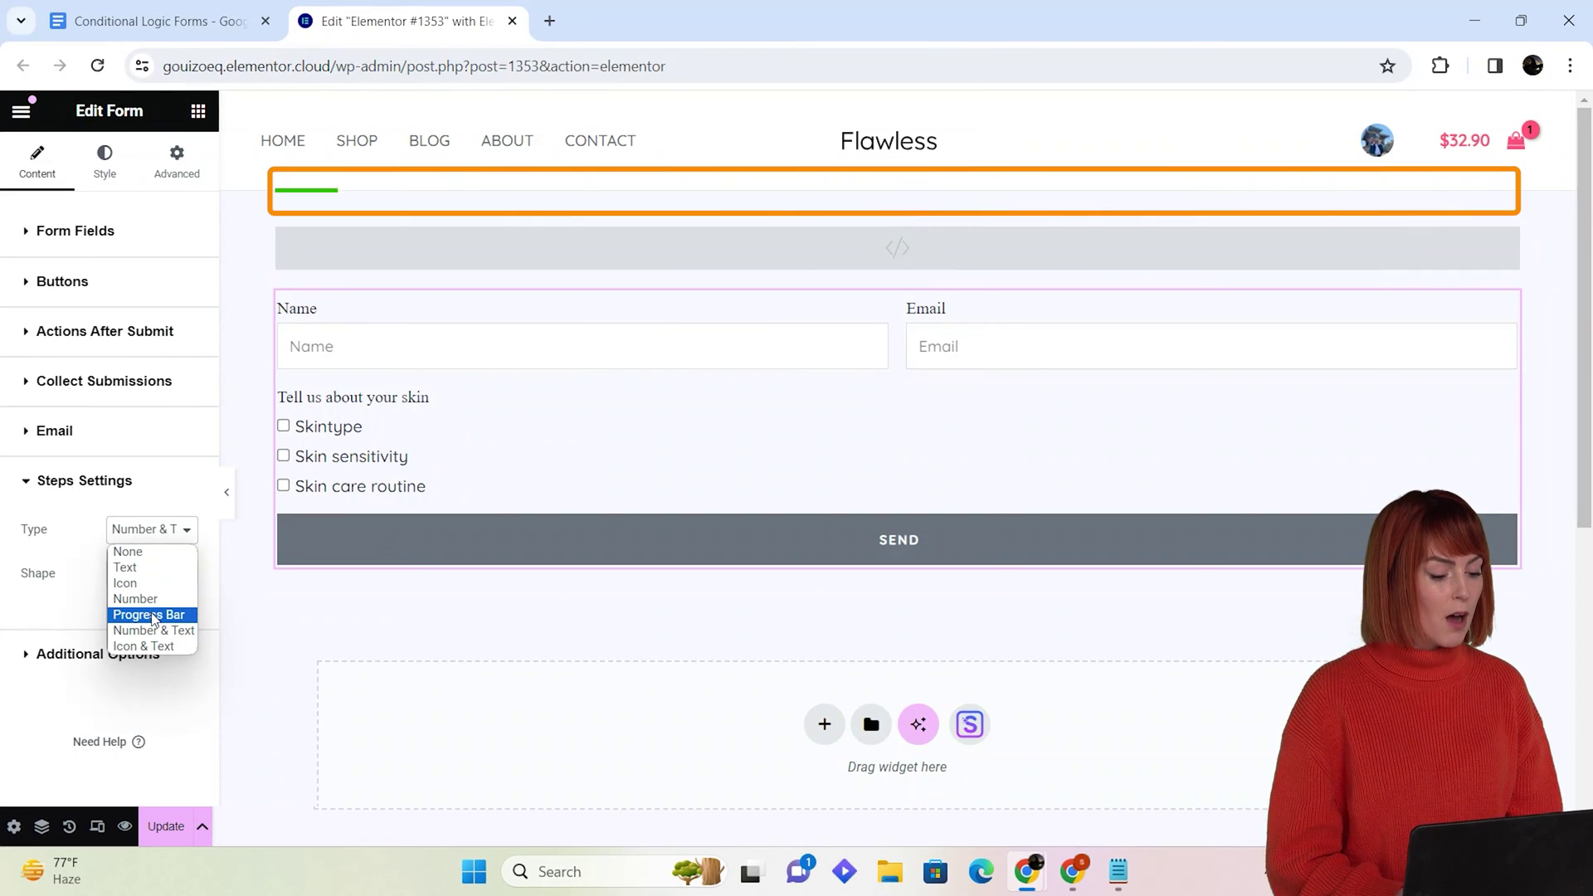
{"action": "left_click", "coordinate": [175, 698]}
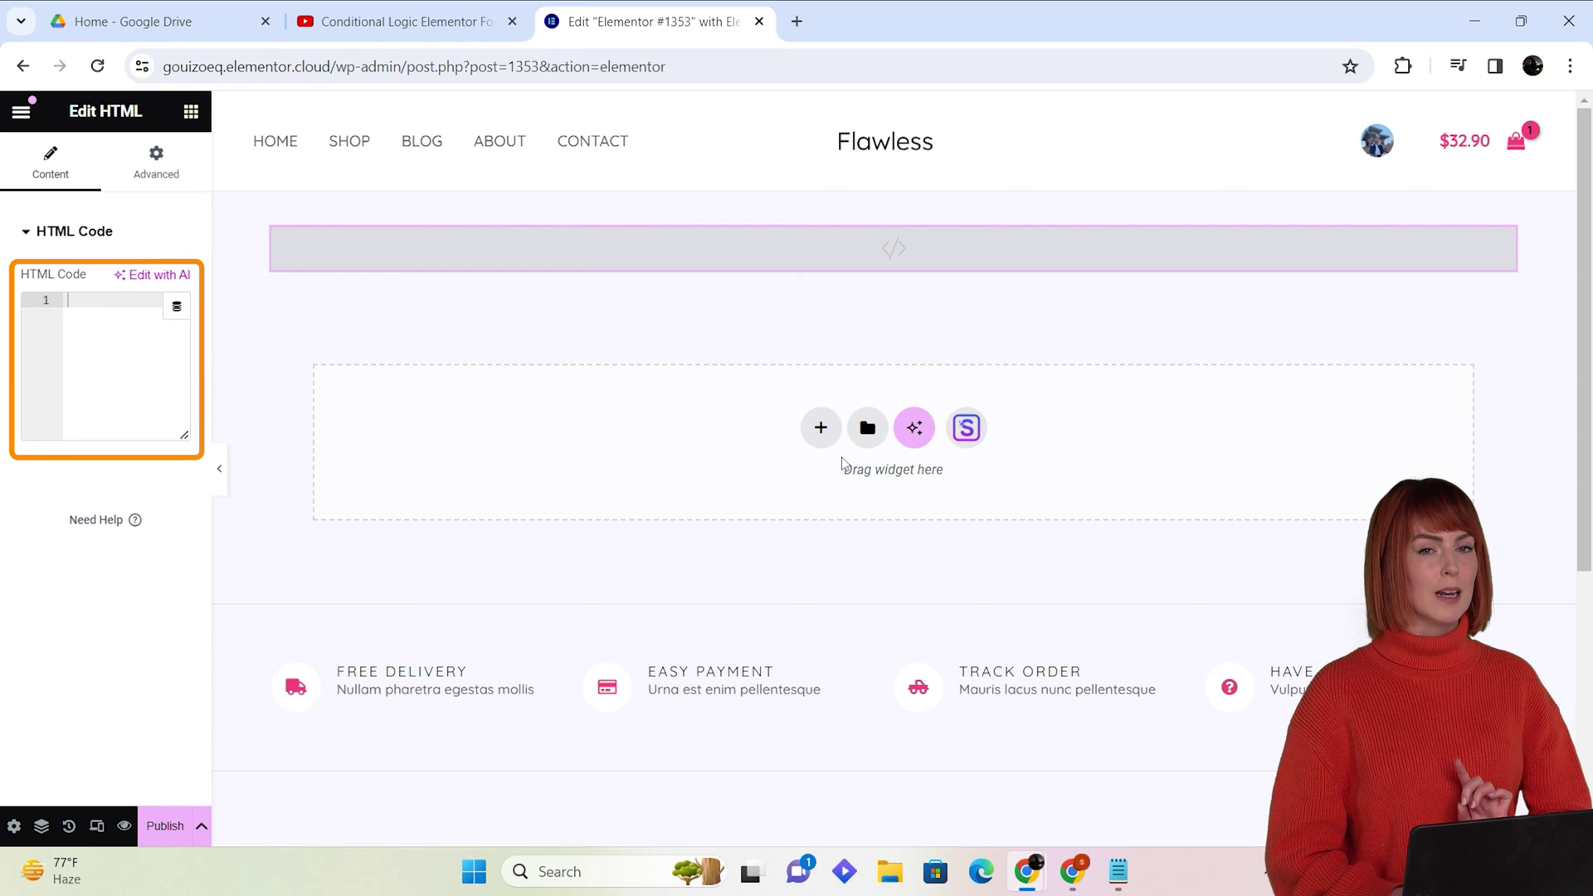
- Switch from Chrome to the Notepad window holding the conditional-fields script
{"action": "key", "text": "alt+Tab"}
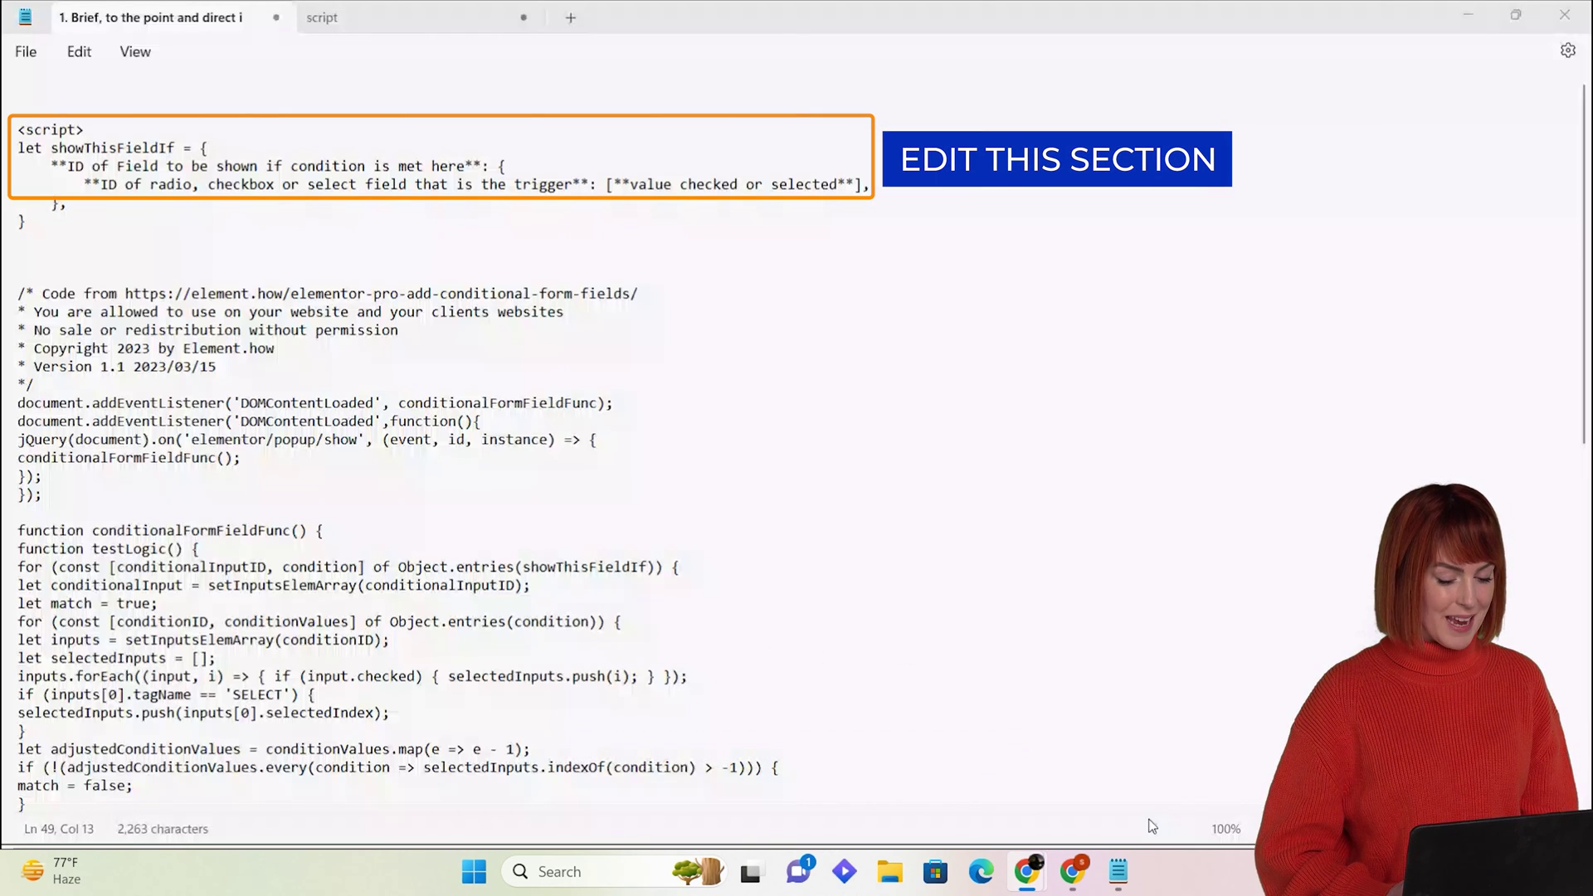
- Make the first showThisFieldIf block show skintype when tellusaboutyourself option 1 is checked
{"action": "left_click", "coordinate": [332, 18]}
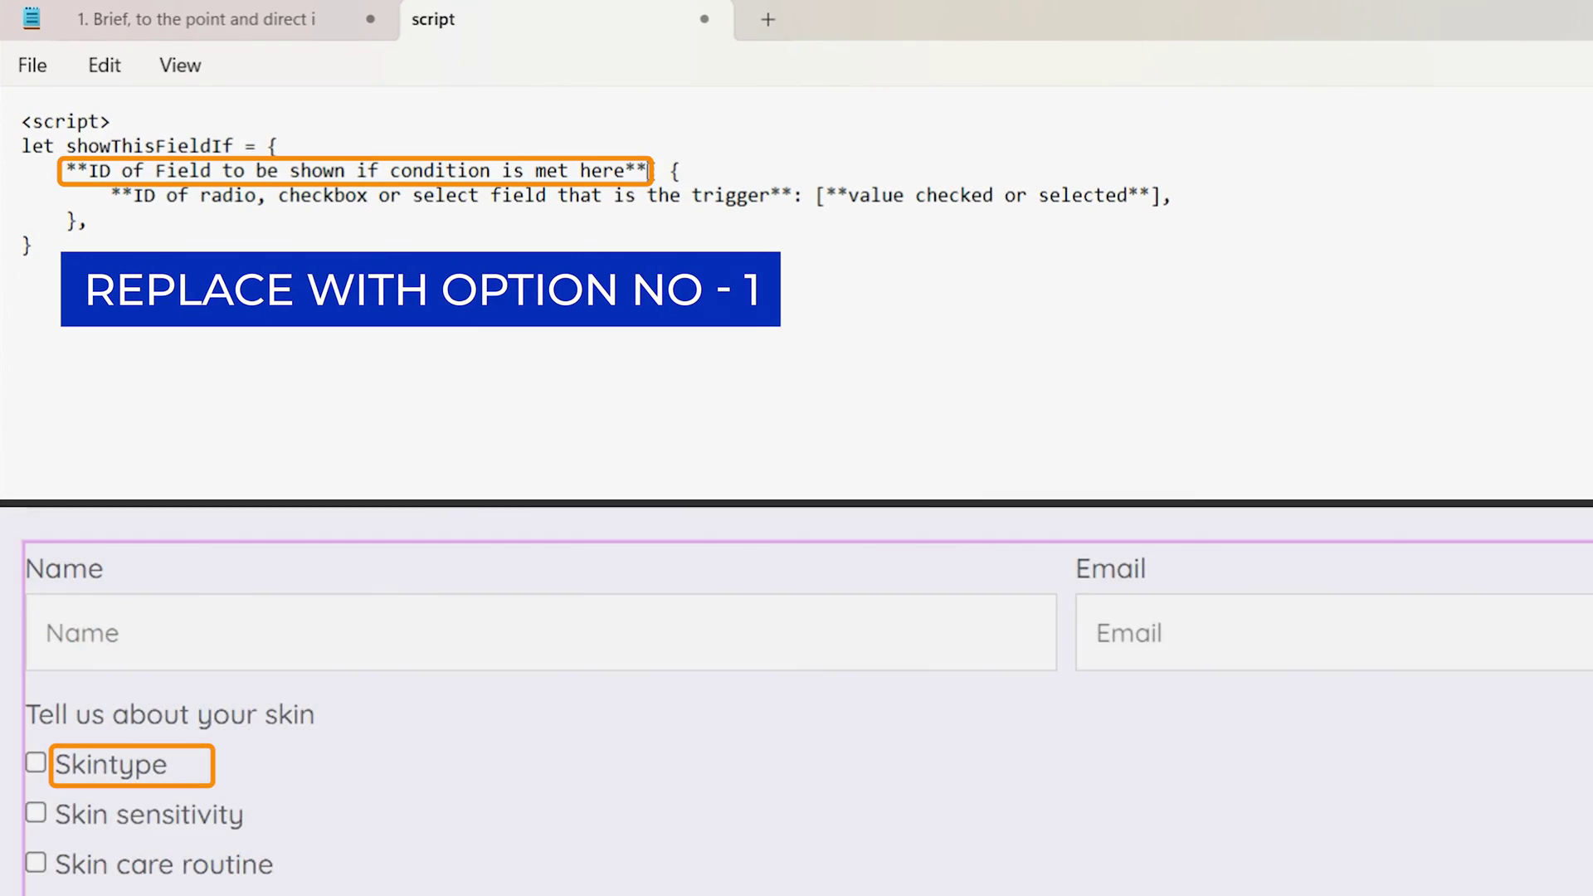
{"action": "key", "text": "BackSpace"}
{"action": "key", "text": "BackSpace"}
{"action": "key", "text": "BackSpace"}
{"action": "key", "text": "BackSpace"}
{"action": "key", "text": "BackSpace"}
{"action": "key", "text": "BackSpace"}
{"action": "key", "text": "BackSpace"}
{"action": "key", "text": "BackSpace"}
{"action": "key", "text": "BackSpace"}
{"action": "key", "text": "BackSpace"}
{"action": "key", "text": "BackSpace"}
{"action": "key", "text": "BackSpace"}
{"action": "key", "text": "BackSpace"}
{"action": "key", "text": "BackSpace"}
{"action": "key", "text": "BackSpace"}
{"action": "key", "text": "BackSpace"}
{"action": "key", "text": "BackSpace"}
{"action": "key", "text": "BackSpace"}
{"action": "key", "text": "BackSpace"}
{"action": "key", "text": "BackSpace"}
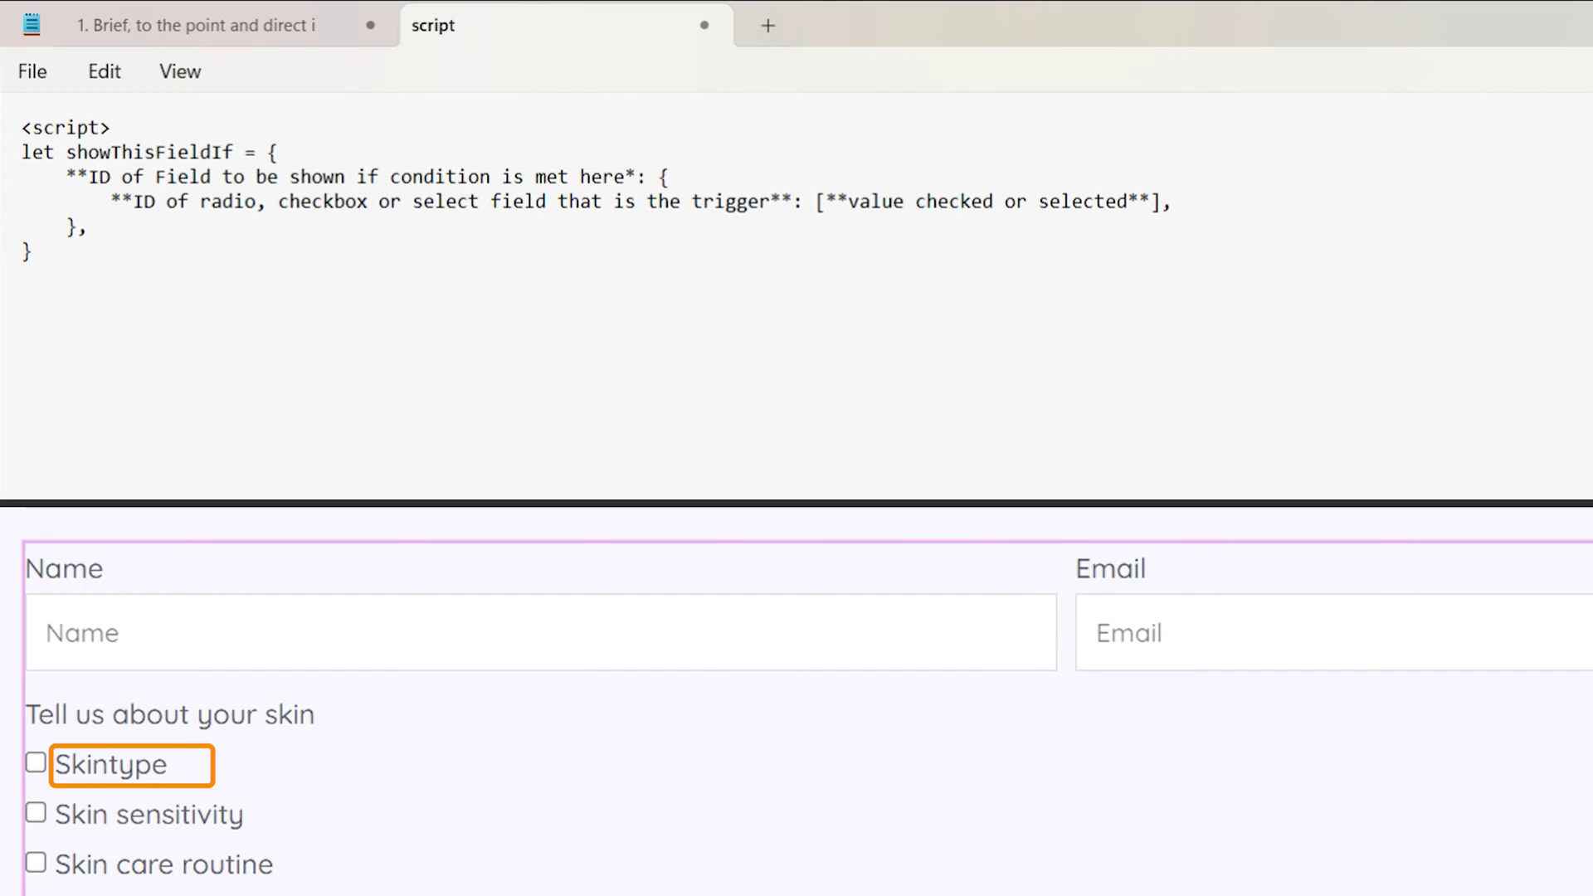
{"action": "key", "text": "BackSpace"}
{"action": "key", "text": "BackSpace"}
{"action": "key", "text": "BackSpace"}
{"action": "key", "text": "BackSpace"}
{"action": "key", "text": "BackSpace"}
{"action": "key", "text": "BackSpace"}
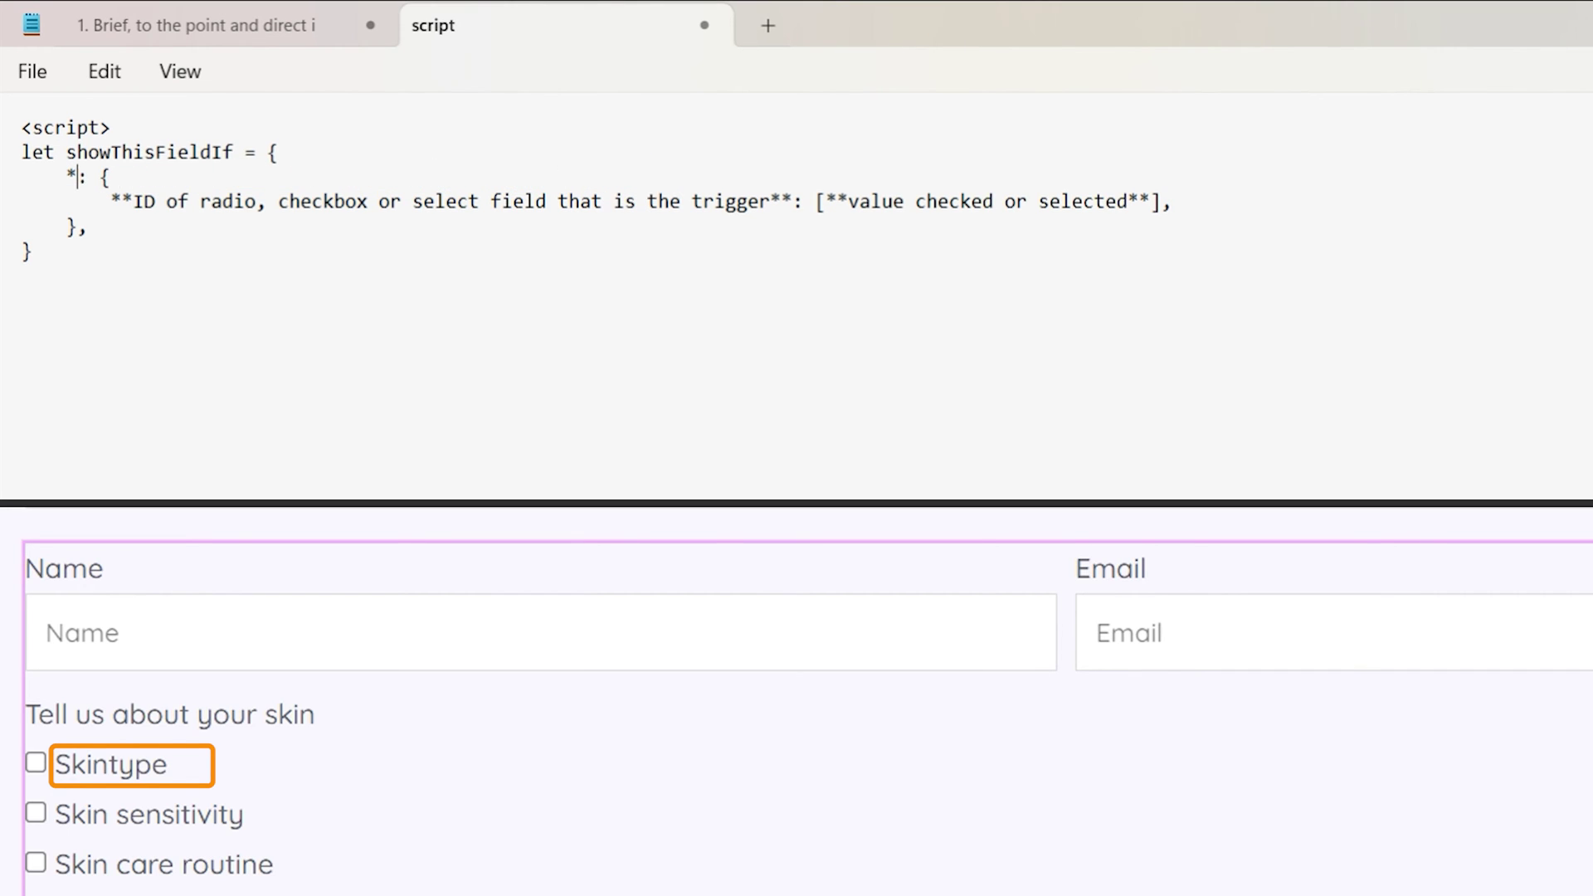
{"action": "type", "text": "skintype"}
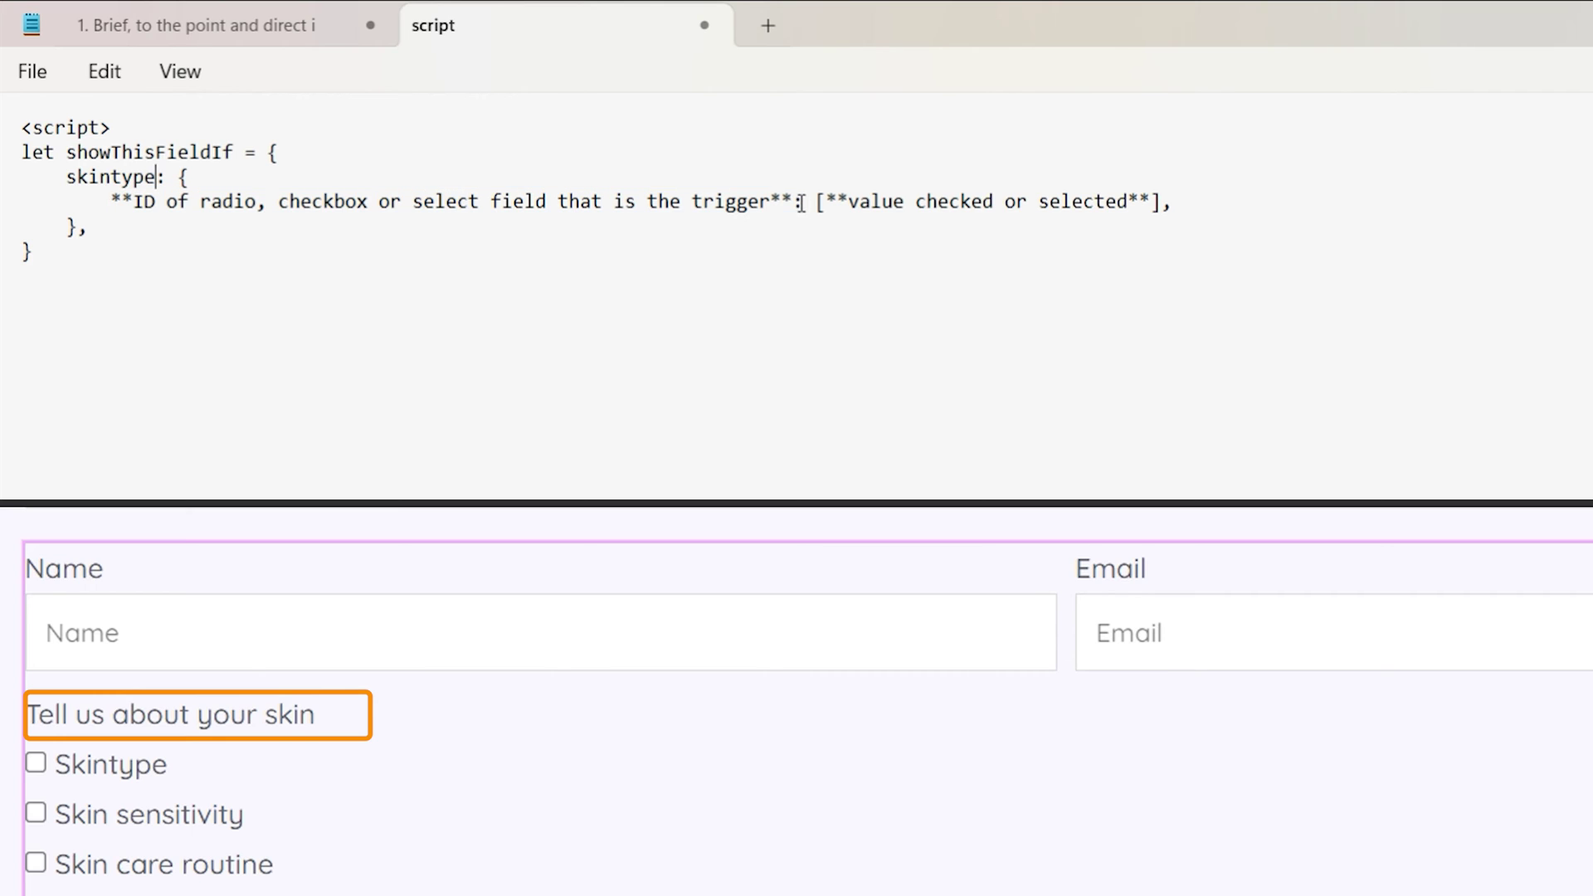
{"action": "left_click", "coordinate": [799, 202]}
{"action": "key", "text": "BackSpace"}
{"action": "key", "text": "BackSpace"}
{"action": "key", "text": "BackSpace"}
{"action": "key", "text": "BackSpace"}
{"action": "key", "text": "BackSpace"}
{"action": "key", "text": "BackSpace"}
{"action": "key", "text": "BackSpace"}
{"action": "key", "text": "BackSpace"}
{"action": "key", "text": "BackSpace"}
{"action": "key", "text": "BackSpace"}
{"action": "key", "text": "BackSpace"}
{"action": "key", "text": "BackSpace"}
{"action": "key", "text": "BackSpace"}
{"action": "key", "text": "BackSpace"}
{"action": "key", "text": "BackSpace"}
{"action": "key", "text": "BackSpace"}
{"action": "key", "text": "BackSpace"}
{"action": "key", "text": "BackSpace"}
{"action": "key", "text": "BackSpace"}
{"action": "key", "text": "BackSpace"}
{"action": "key", "text": "BackSpace"}
{"action": "key", "text": "BackSpace"}
{"action": "key", "text": "BackSpace"}
{"action": "key", "text": "BackSpace"}
{"action": "key", "text": "BackSpace"}
{"action": "key", "text": "BackSpace"}
{"action": "key", "text": "BackSpace"}
{"action": "key", "text": "BackSpace"}
{"action": "key", "text": "BackSpace"}
{"action": "key", "text": "BackSpace"}
{"action": "key", "text": "BackSpace"}
{"action": "key", "text": "BackSpace"}
{"action": "key", "text": "BackSpace"}
{"action": "key", "text": "BackSpace"}
{"action": "key", "text": "BackSpace"}
{"action": "key", "text": "BackSpace"}
{"action": "key", "text": "BackSpace"}
{"action": "key", "text": "BackSpace"}
{"action": "key", "text": "BackSpace"}
{"action": "key", "text": "BackSpace"}
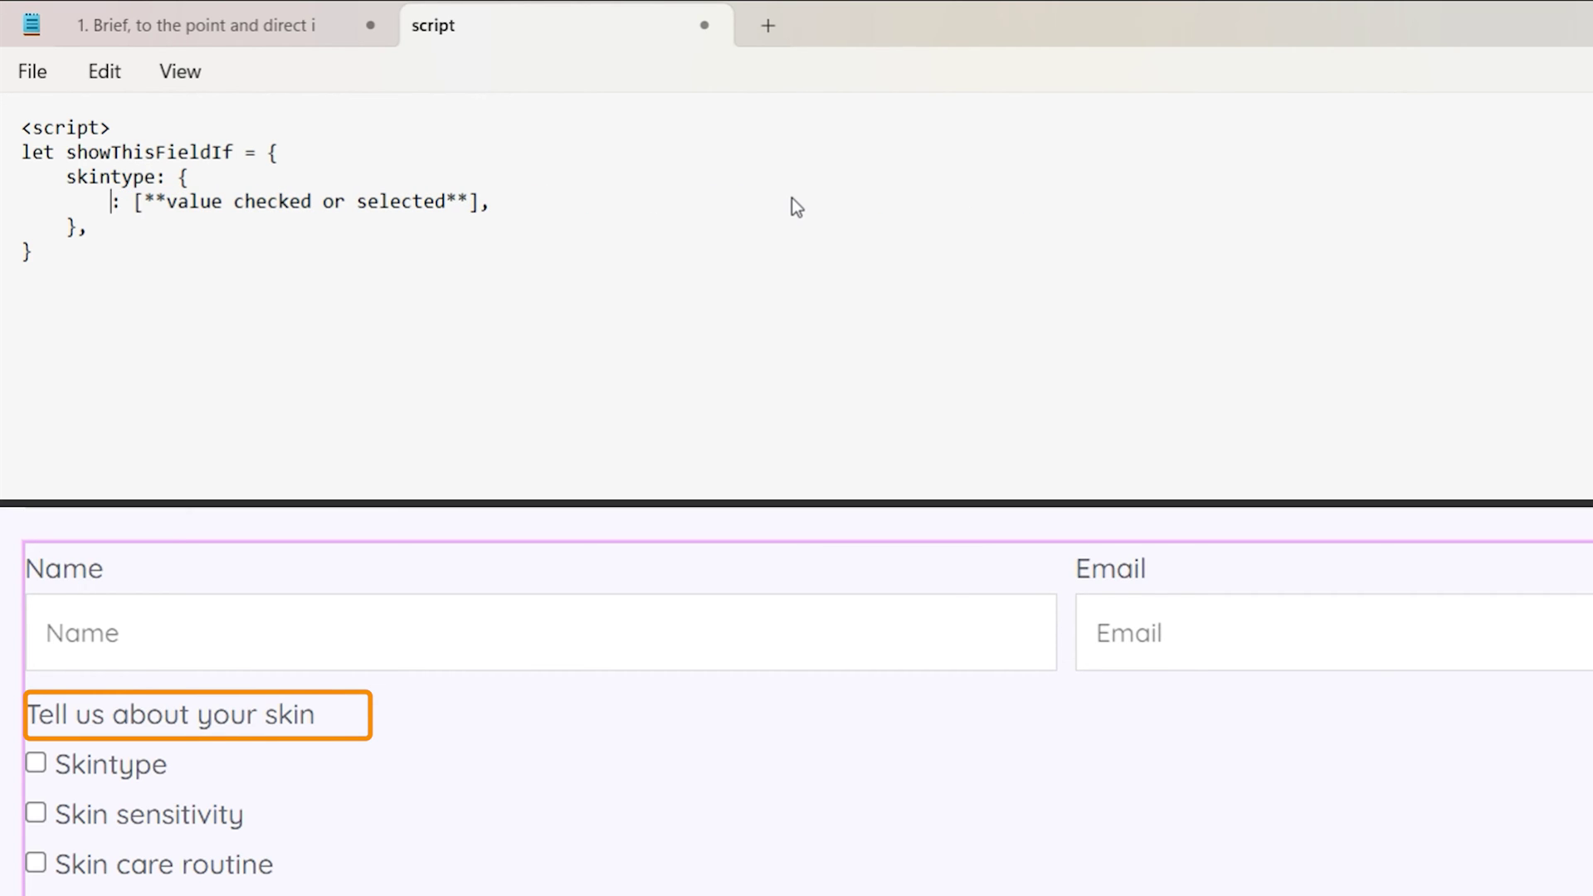
{"action": "type", "text": "tellusaboutyo"}
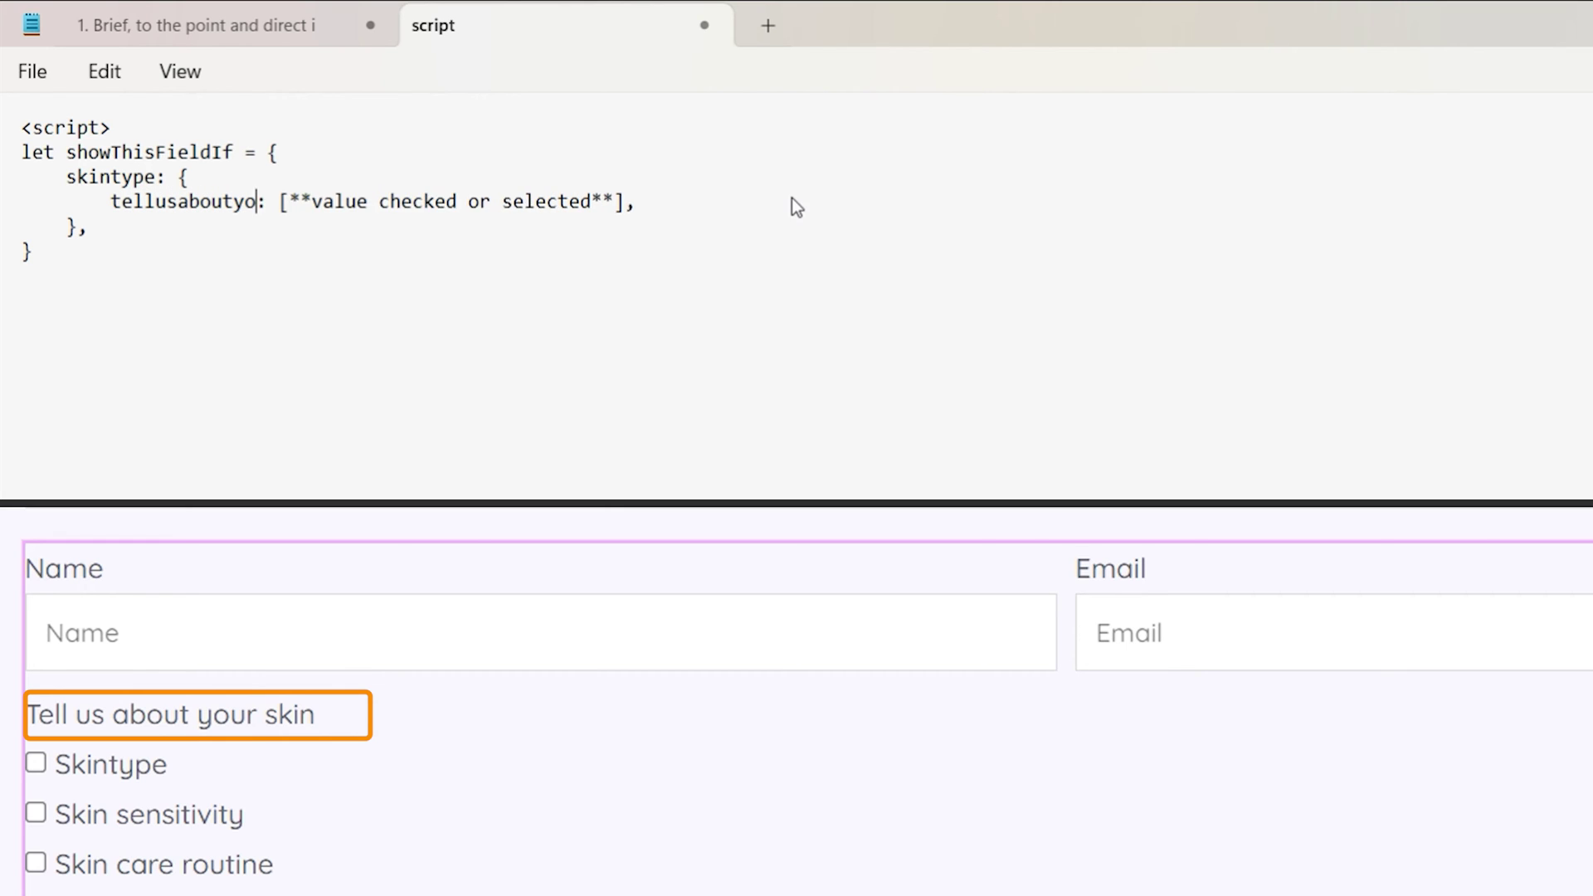
{"action": "type", "text": "urself"}
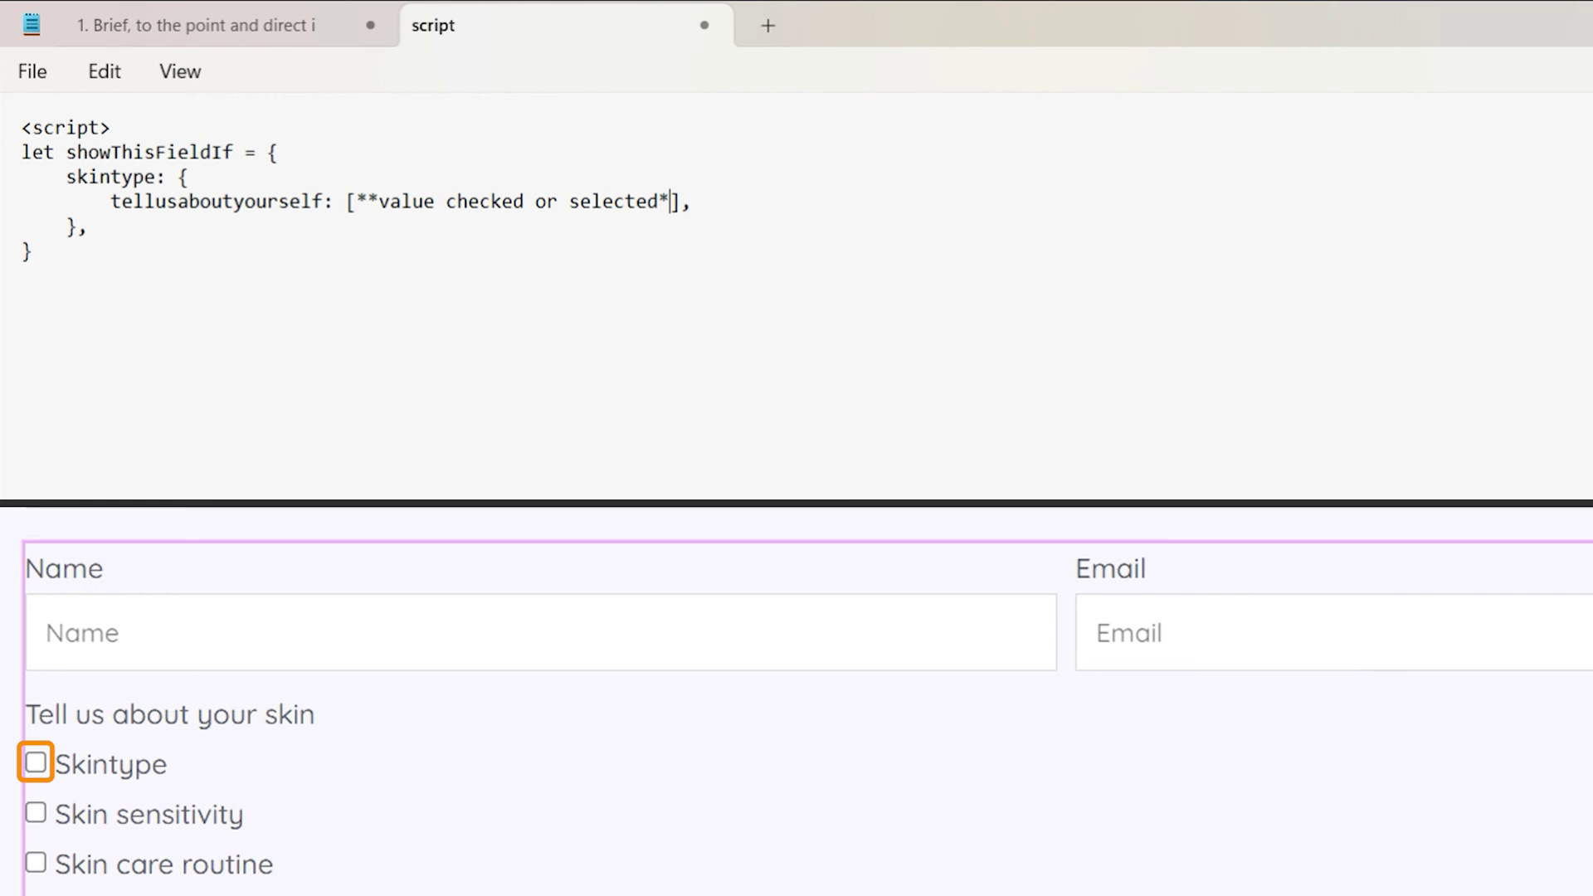
{"action": "key", "text": "BackSpace"}
{"action": "key", "text": "BackSpace"}
{"action": "key", "text": "BackSpace"}
{"action": "key", "text": "BackSpace"}
{"action": "key", "text": "BackSpace"}
{"action": "key", "text": "BackSpace"}
{"action": "key", "text": "BackSpace"}
{"action": "key", "text": "BackSpace"}
{"action": "key", "text": "BackSpace"}
{"action": "key", "text": "BackSpace"}
{"action": "key", "text": "BackSpace"}
{"action": "key", "text": "BackSpace"}
{"action": "key", "text": "BackSpace"}
{"action": "key", "text": "BackSpace"}
{"action": "key", "text": "BackSpace"}
{"action": "key", "text": "BackSpace"}
{"action": "key", "text": "BackSpace"}
{"action": "key", "text": "BackSpace"}
{"action": "key", "text": "BackSpace"}
{"action": "key", "text": "BackSpace"}
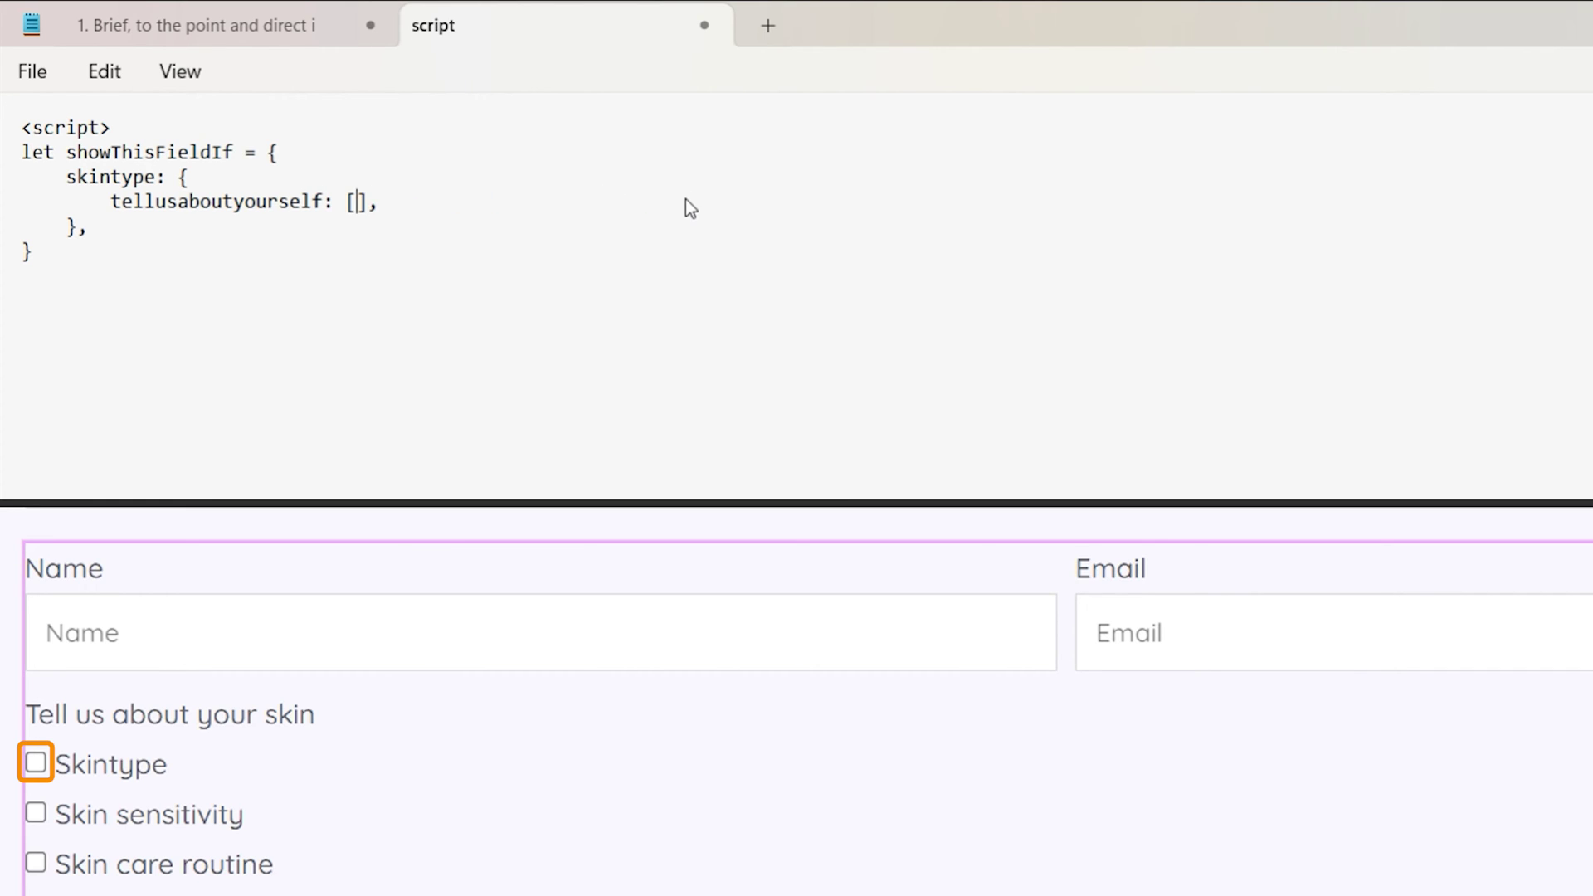
{"action": "type", "text": "1"}
- Duplicate the block for Skinsensitivity with option 2, then select the entire script
{"action": "left_click_drag", "start_coordinate": [267, 153], "coordinate": [300, 265]}
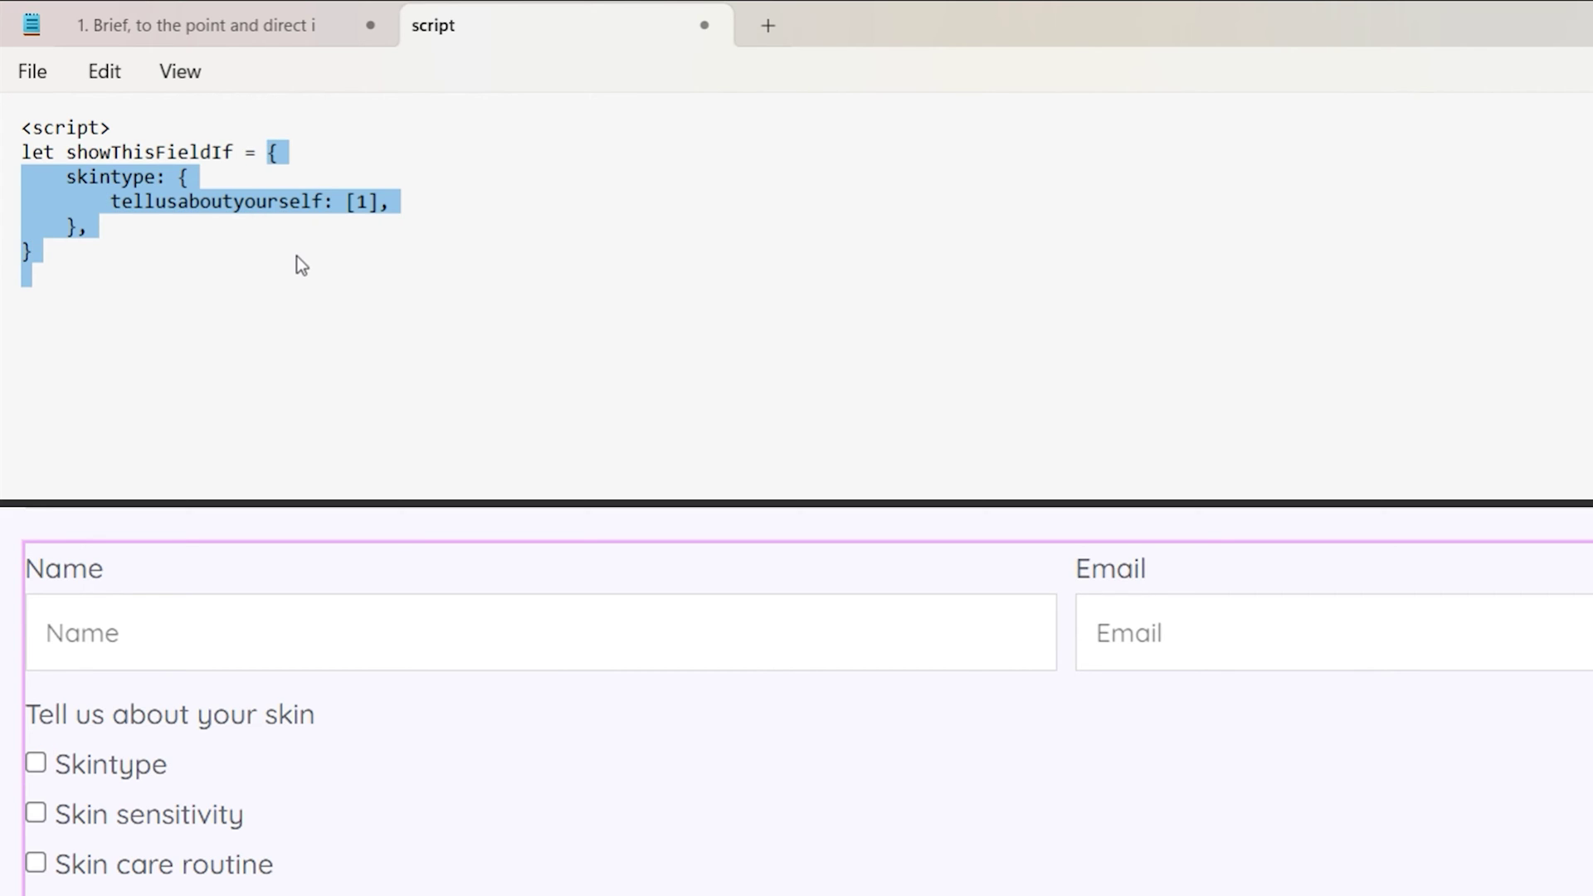
{"action": "key", "text": "ctrl+c"}
{"action": "left_click", "coordinate": [147, 474]}
{"action": "key", "text": "ctrl+v"}
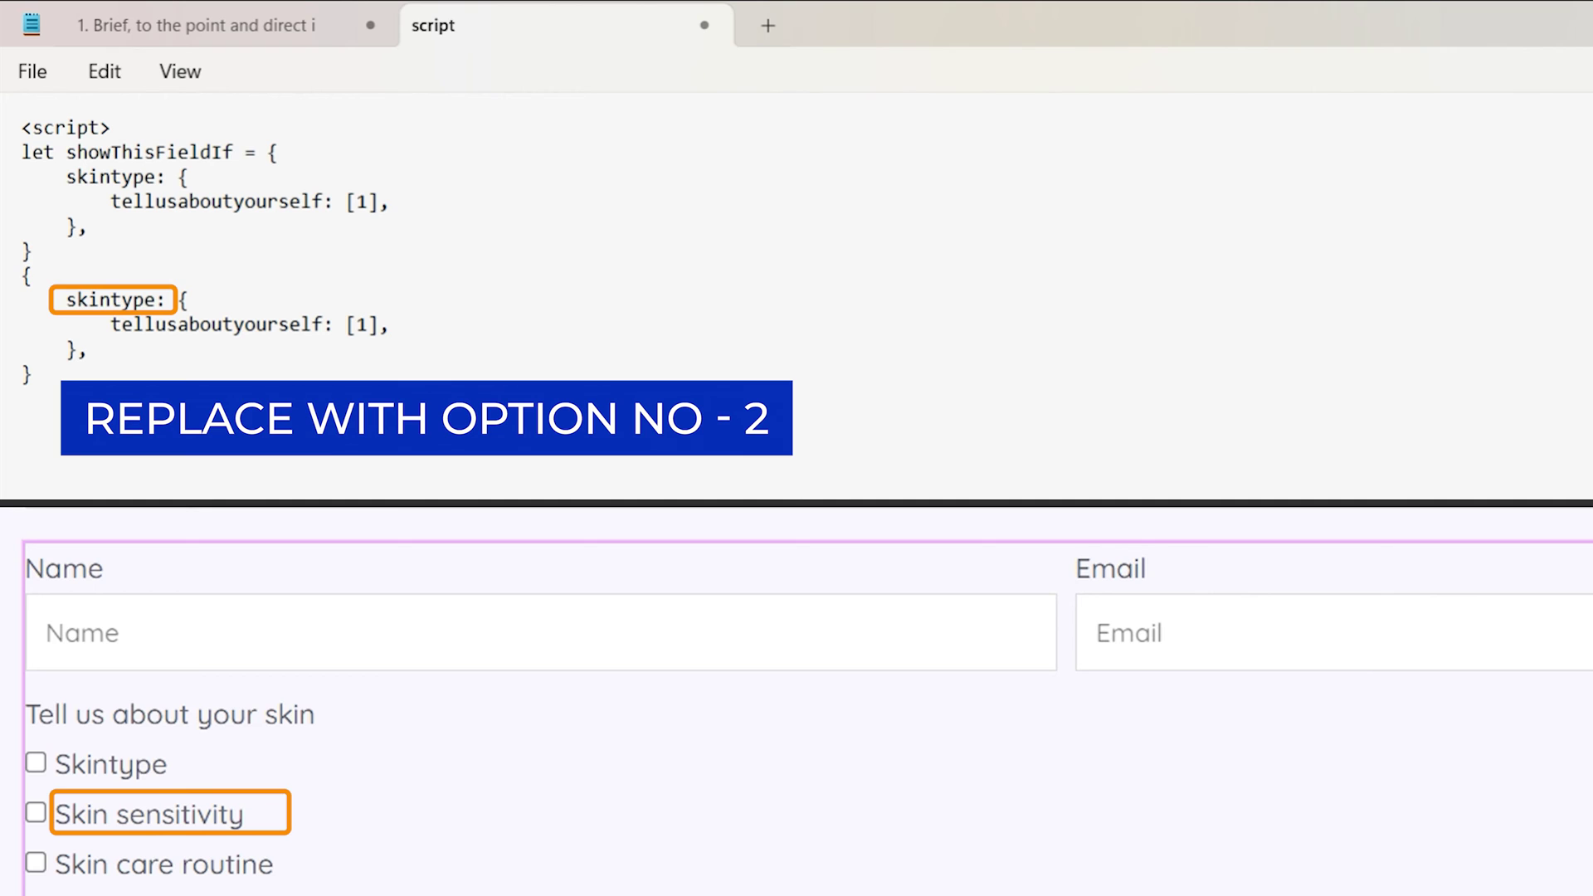
{"action": "key", "text": "BackSpace"}
{"action": "key", "text": "BackSpace"}
{"action": "key", "text": "BackSpace"}
{"action": "key", "text": "BackSpace"}
{"action": "key", "text": "BackSpace"}
{"action": "key", "text": "BackSpace"}
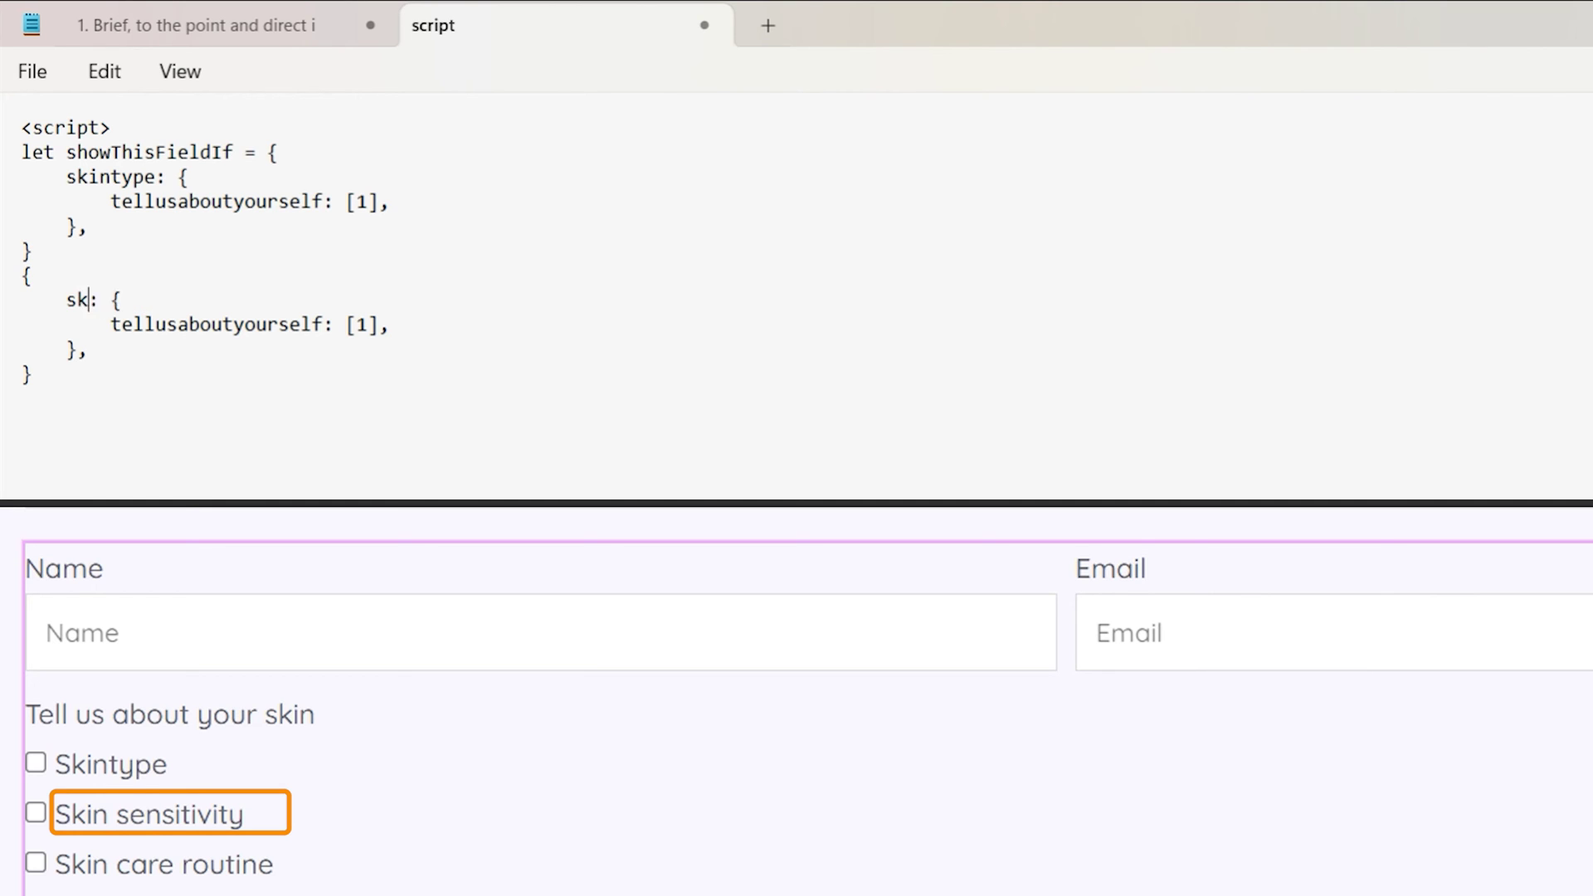
{"action": "type", "text": "insensitviit"}
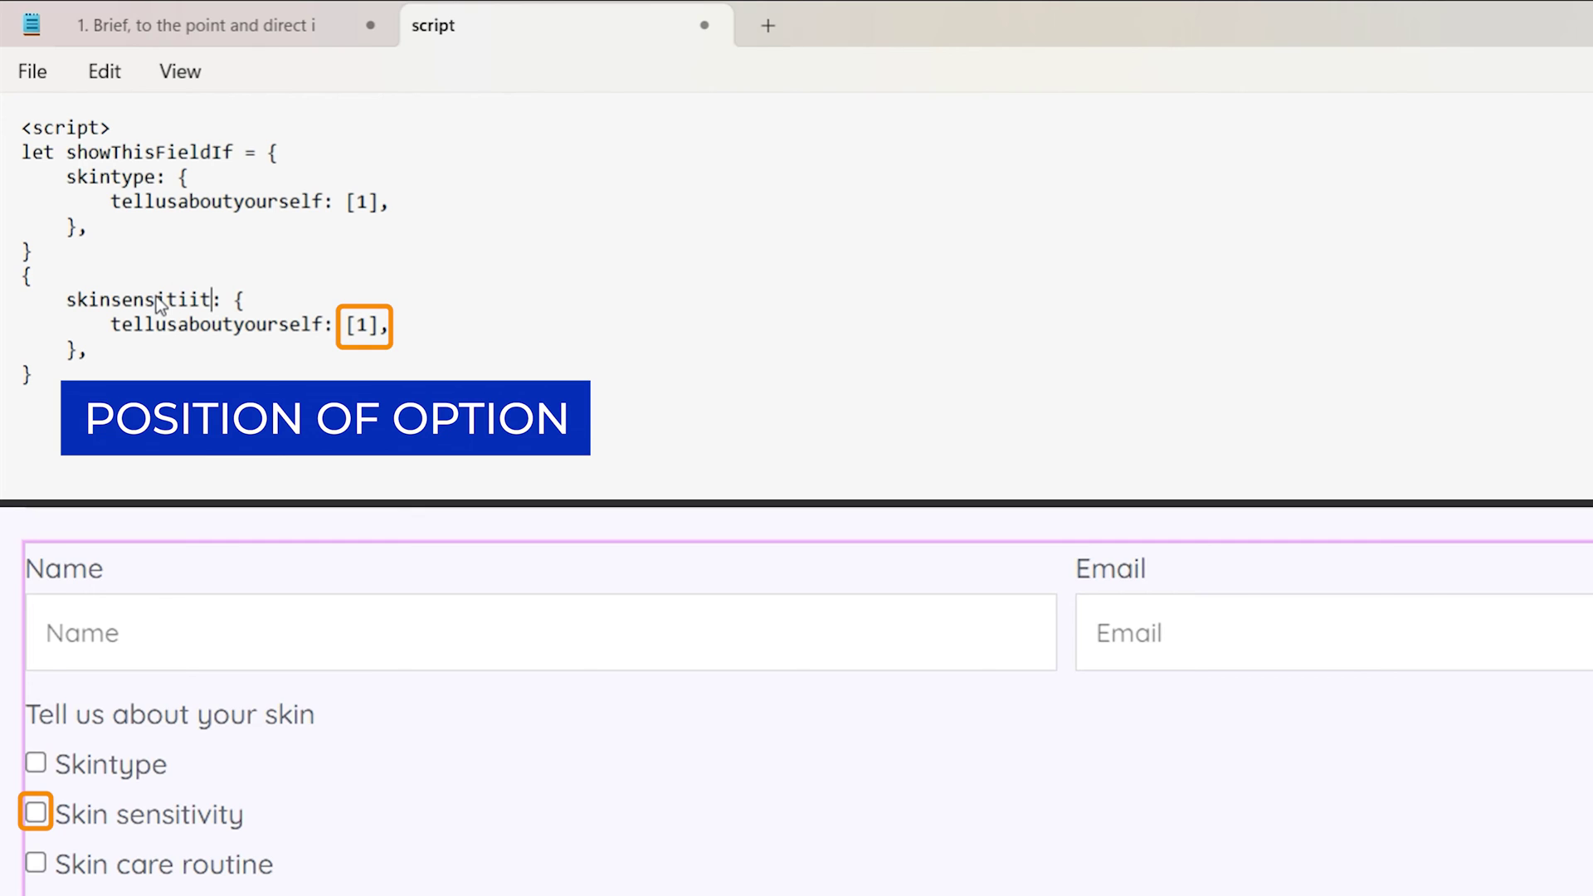
{"action": "type", "text": "y"}
{"action": "left_click", "coordinate": [178, 298]}
{"action": "type", "text": "v"}
{"action": "left_click", "coordinate": [368, 325]}
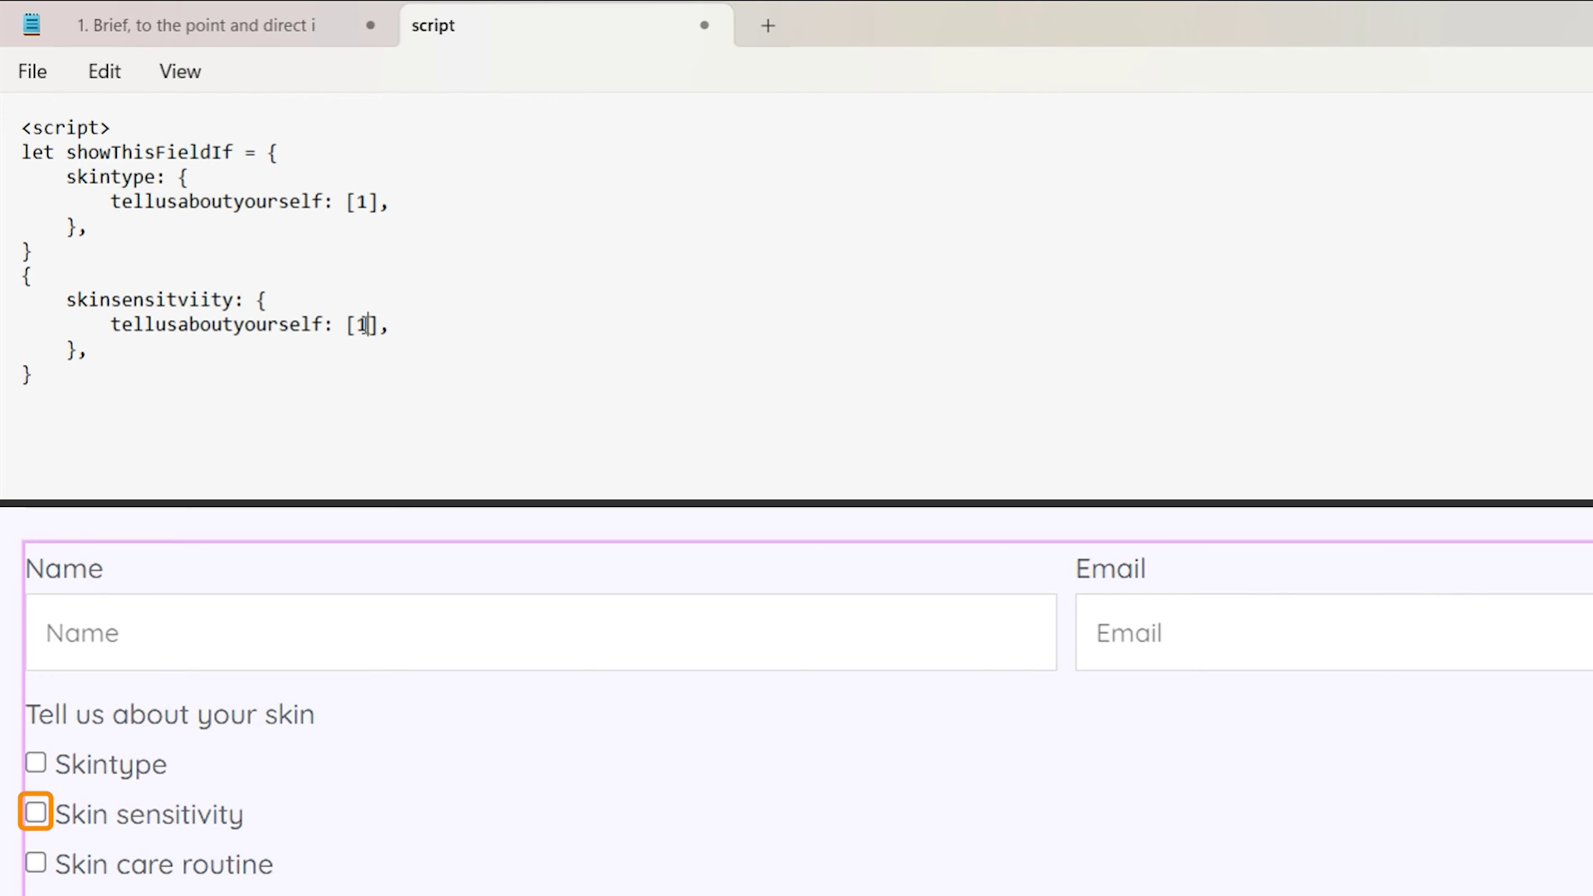
{"action": "key", "text": "BackSpace"}
{"action": "type", "text": "2"}
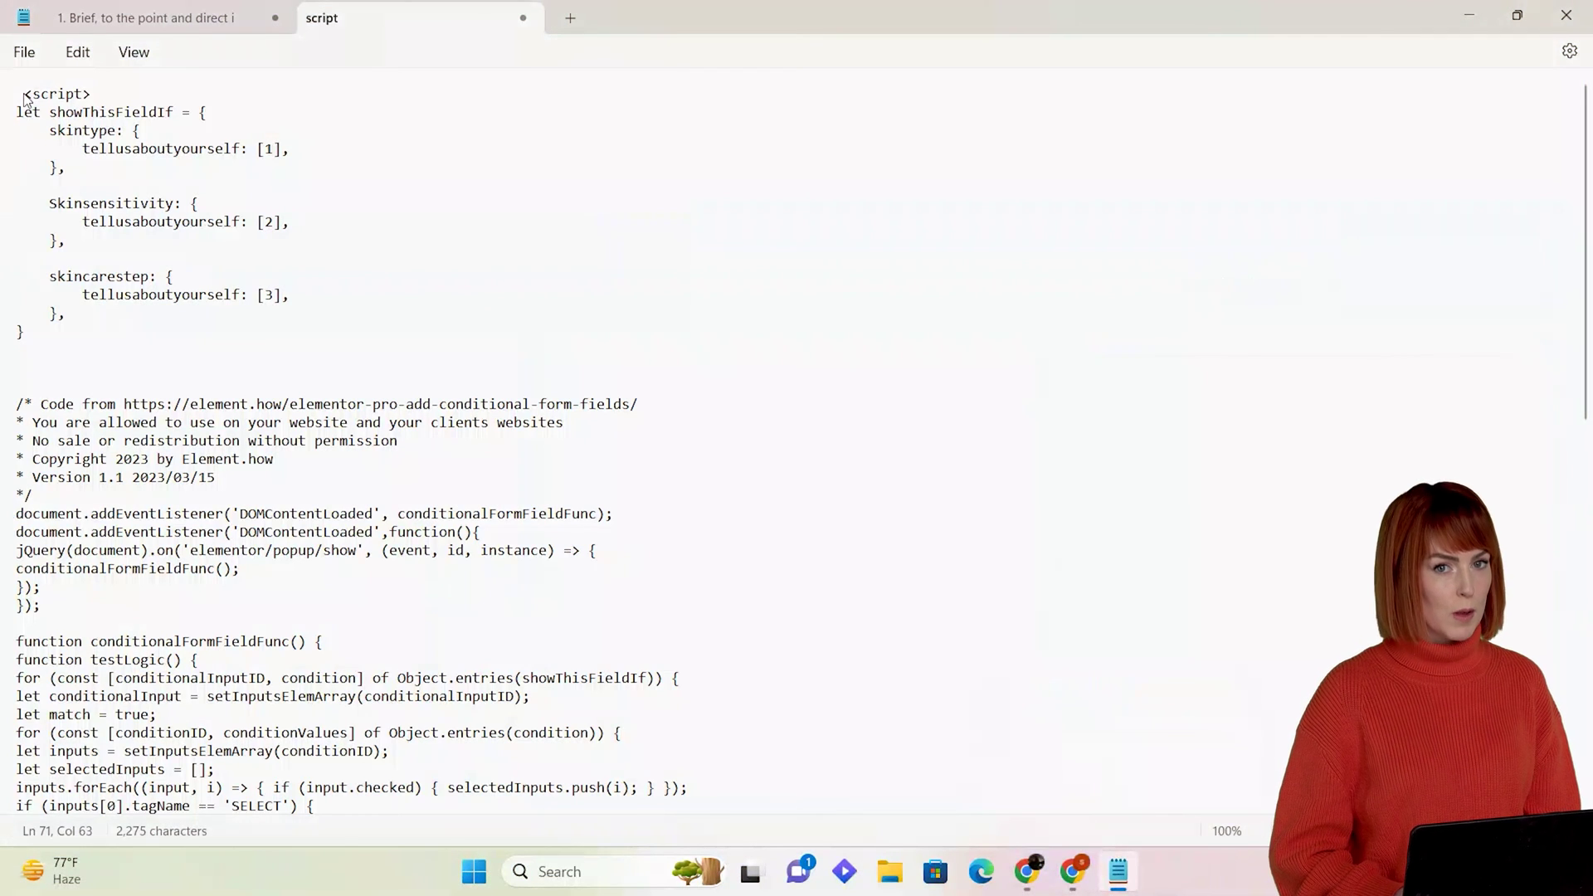
{"action": "left_click_drag", "start_coordinate": [24, 98], "coordinate": [21, 792]}
- Copy the whole script from Notepad and paste it into the HTML widget's code box
{"action": "right_click", "coordinate": [182, 586]}
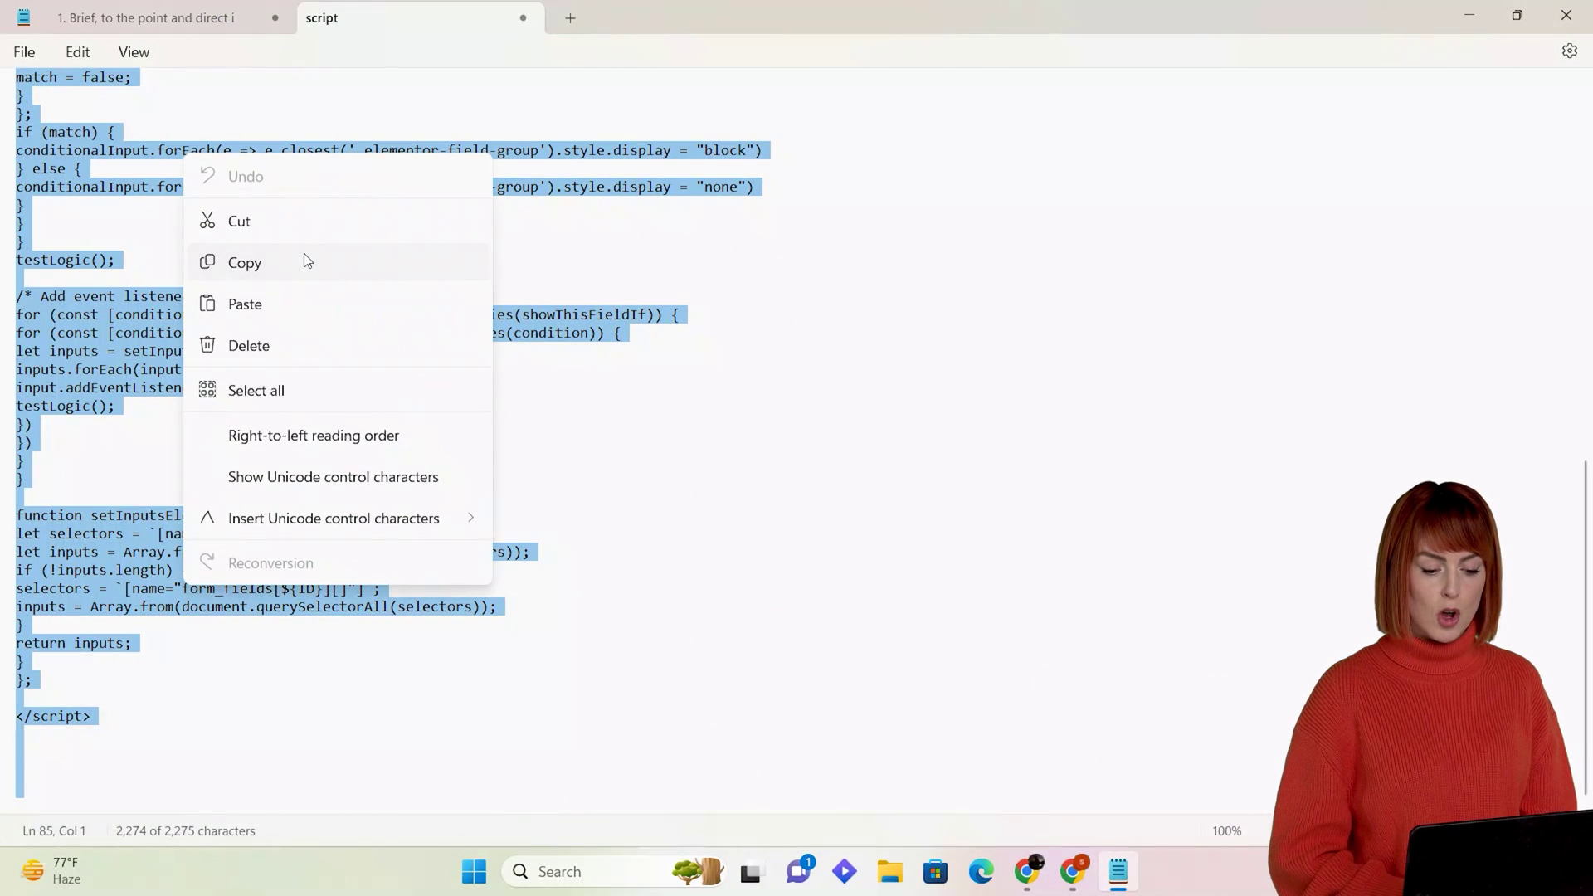
{"action": "left_click", "coordinate": [304, 252]}
{"action": "key", "text": "alt+Tab"}
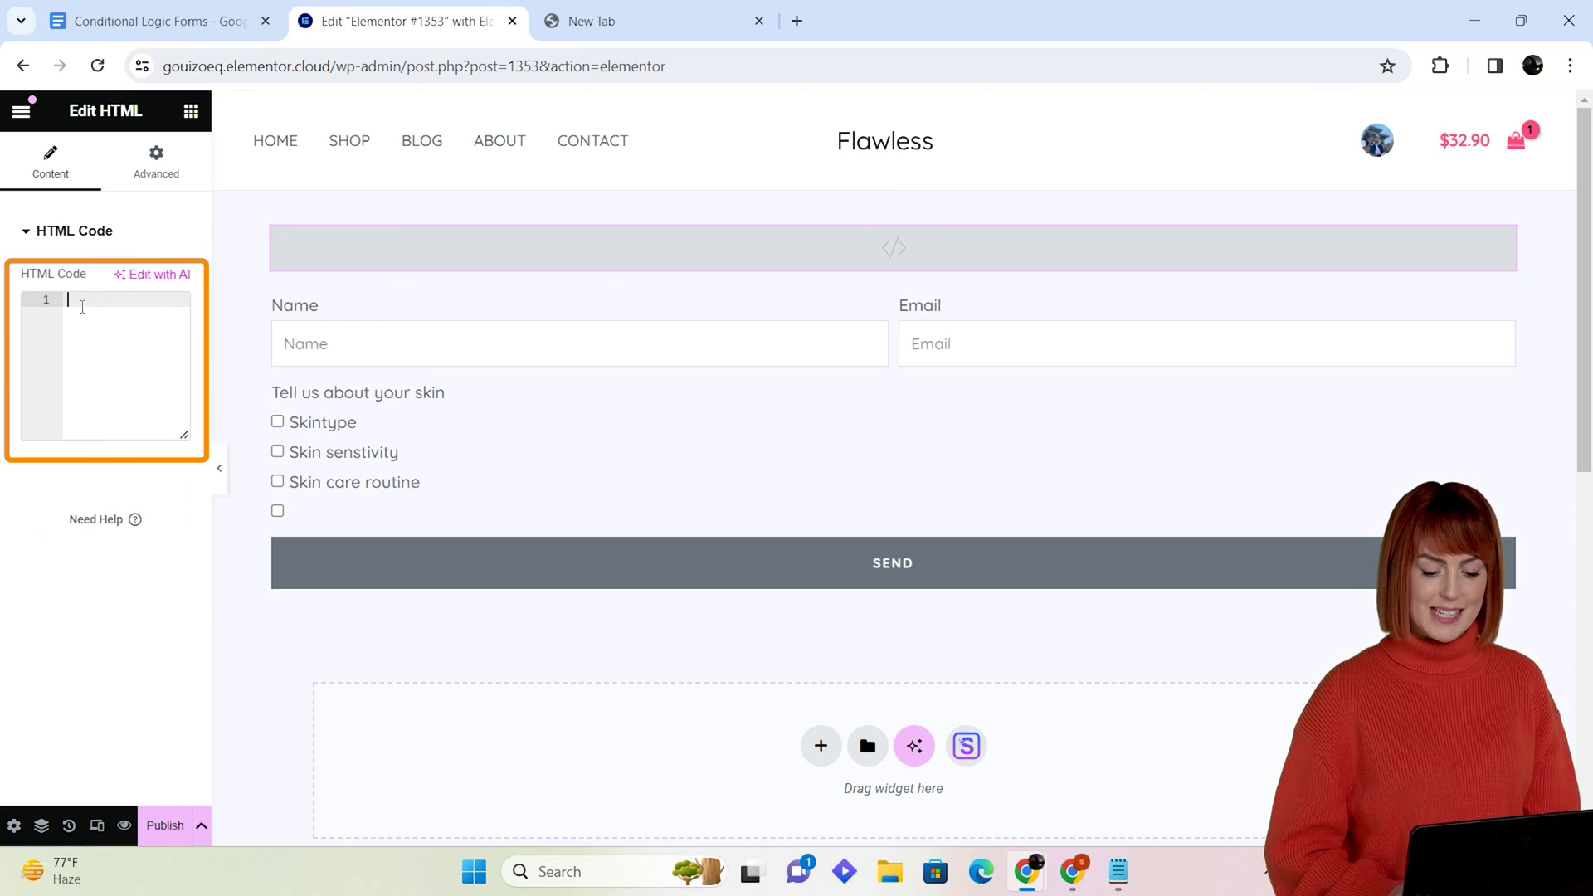
{"action": "right_click", "coordinate": [82, 307]}
{"action": "left_click", "coordinate": [139, 511]}
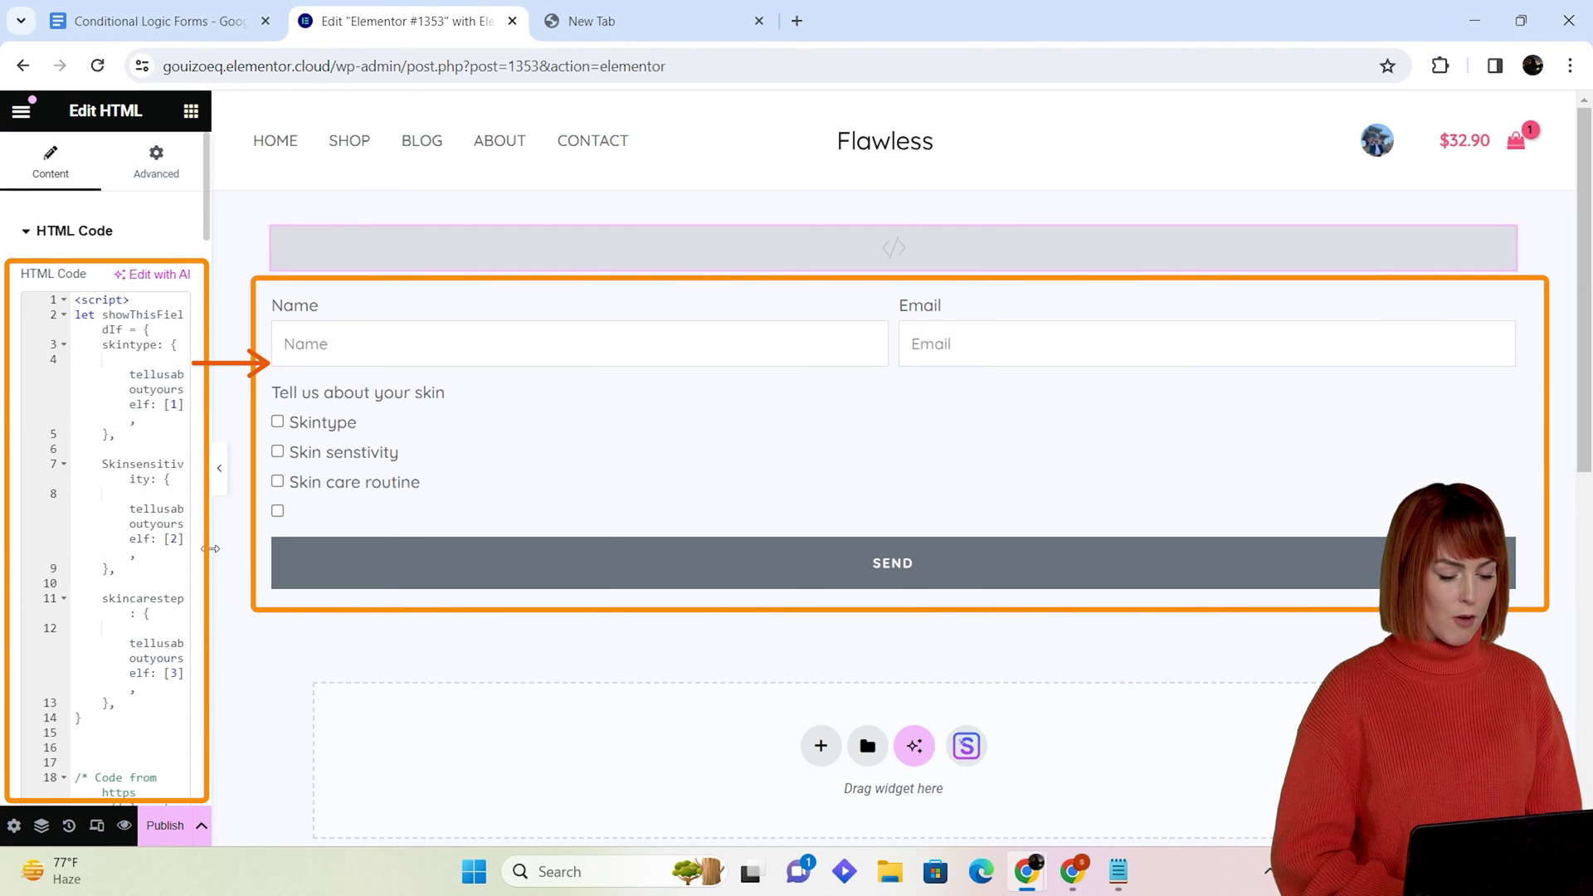
- Set the skin checkbox field's ID to the script's trigger name, tellusaboutyourself, and add a new field
{"action": "left_click", "coordinate": [499, 469]}
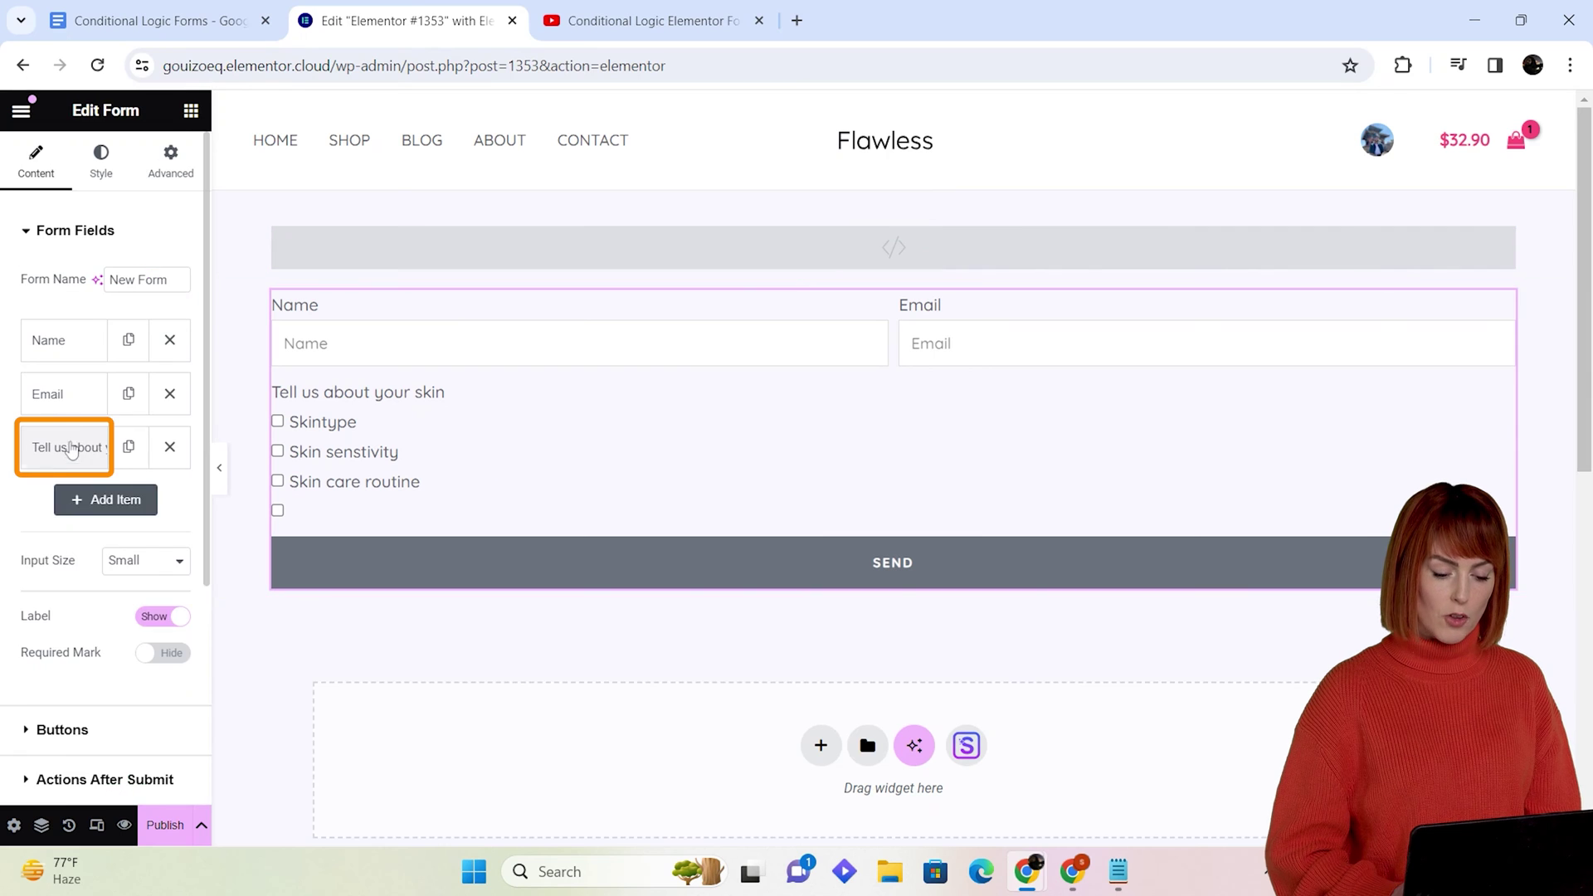
{"action": "left_click", "coordinate": [68, 447]}
{"action": "left_click", "coordinate": [139, 499]}
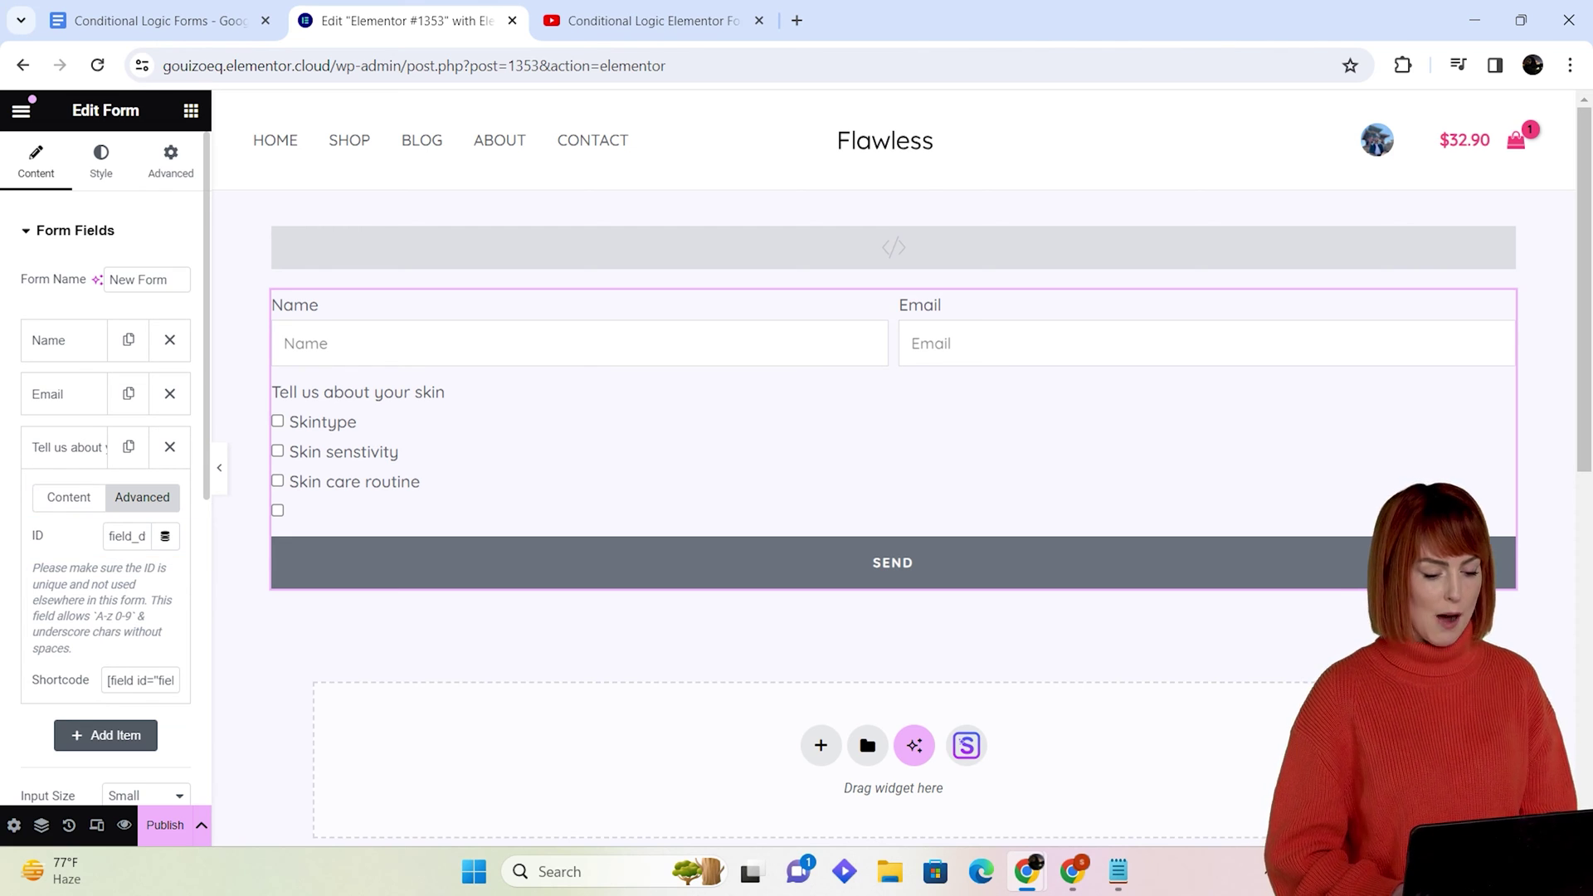
{"action": "left_click", "coordinate": [366, 263]}
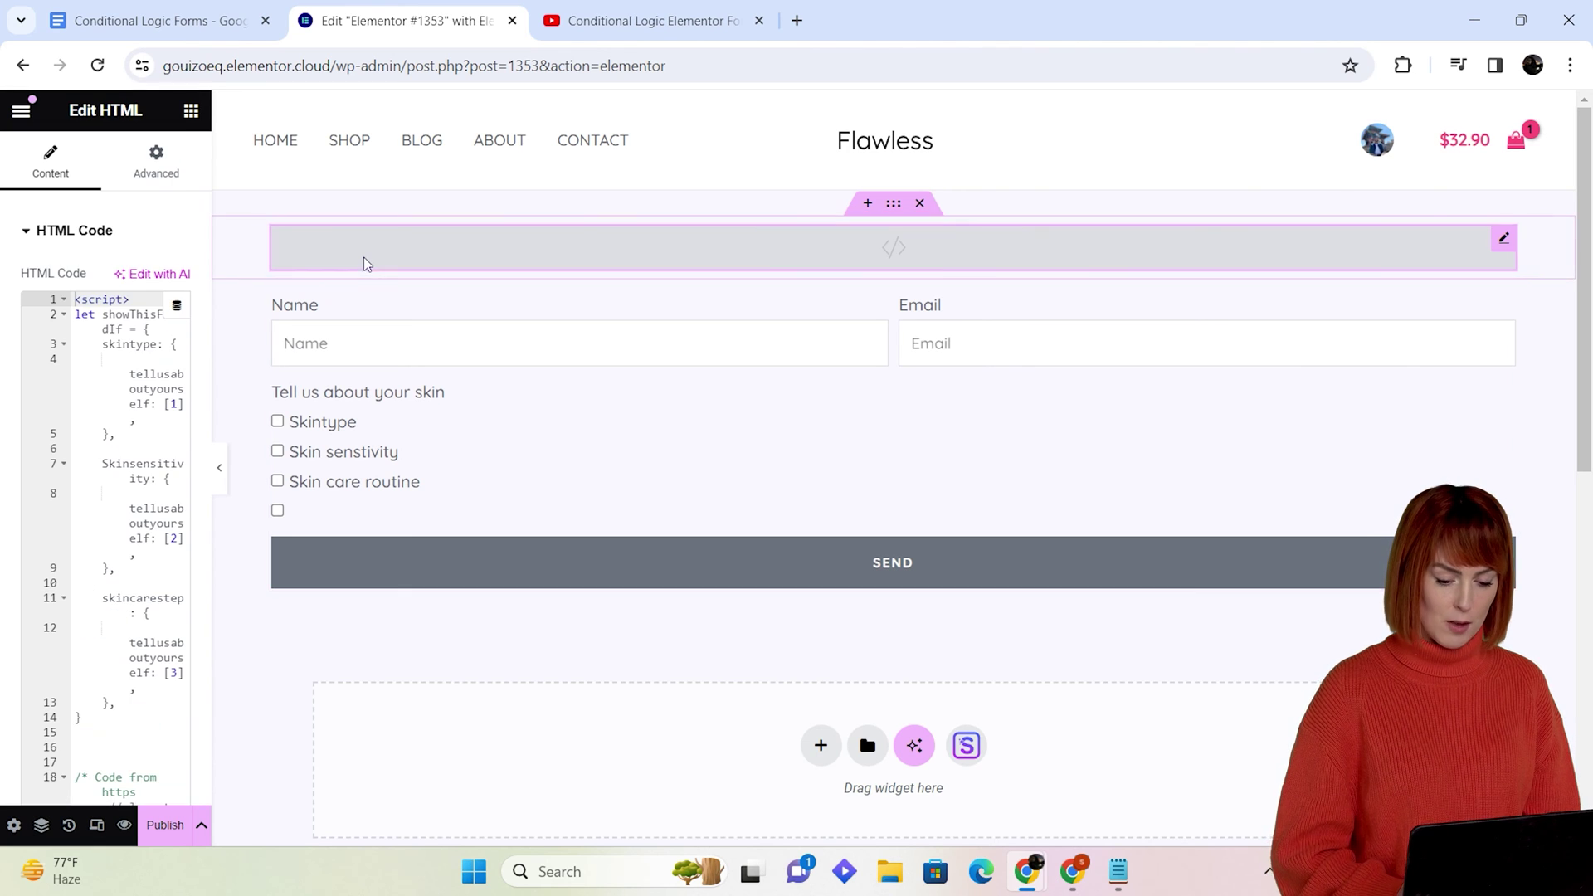
{"action": "left_click_drag", "start_coordinate": [130, 374], "coordinate": [144, 404]}
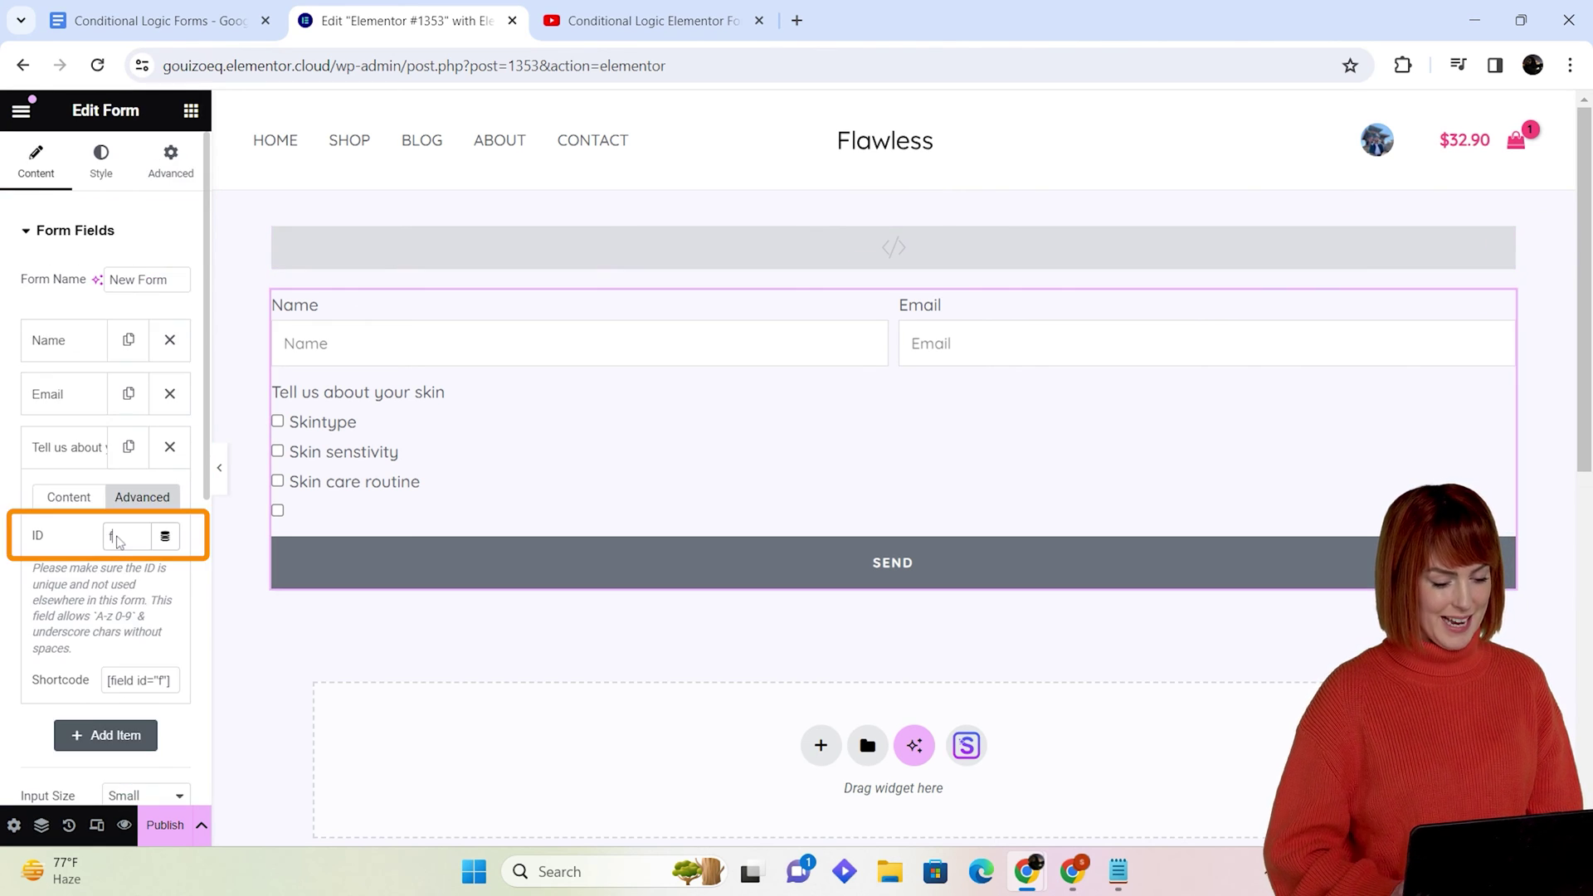
{"action": "key", "text": "ctrl+v"}
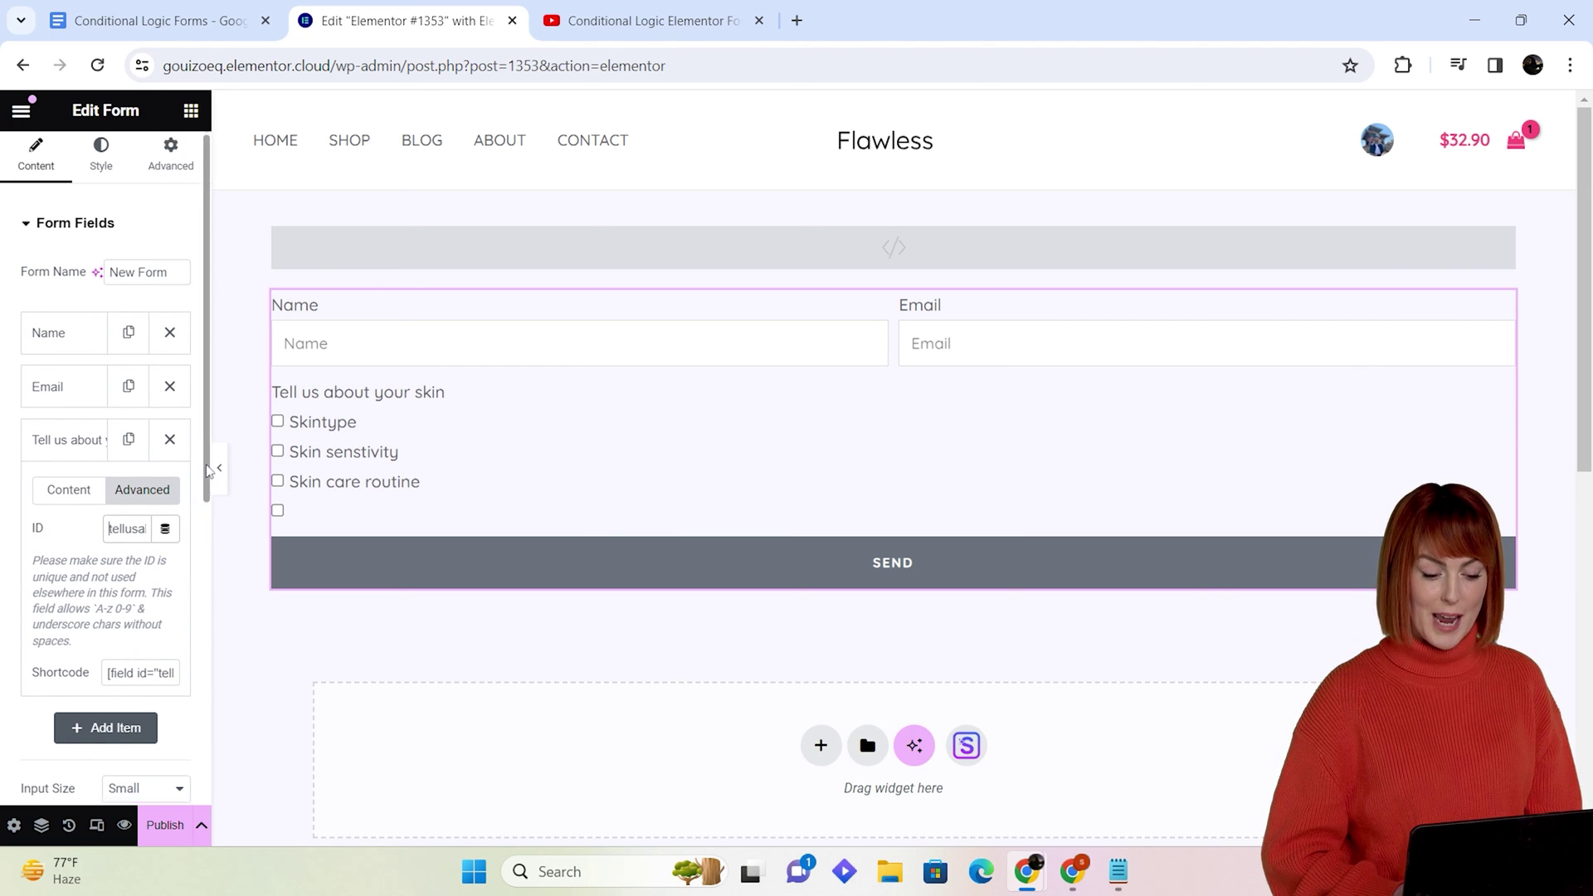
{"action": "scroll", "coordinate": [105, 498], "scroll_direction": "down", "scroll_amount": 2}
{"action": "left_click", "coordinate": [106, 577]}
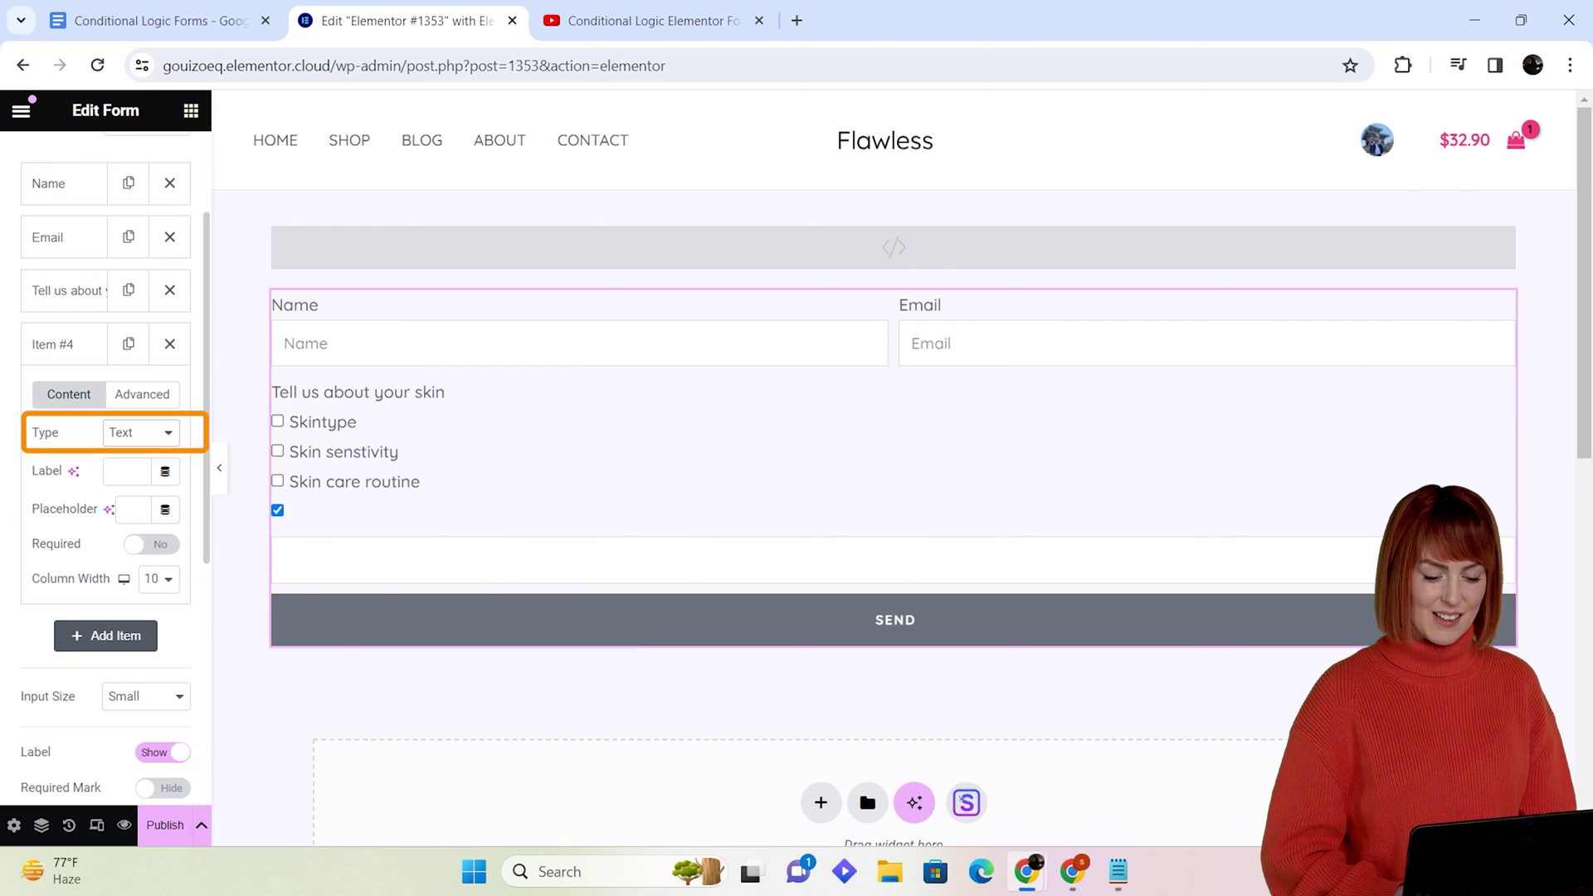
- Make the new field a skin type checkbox question with options Combination, Oily and Normal
{"action": "key", "text": "c"}
{"action": "scroll", "coordinate": [105, 464], "scroll_direction": "down", "scroll_amount": 3}
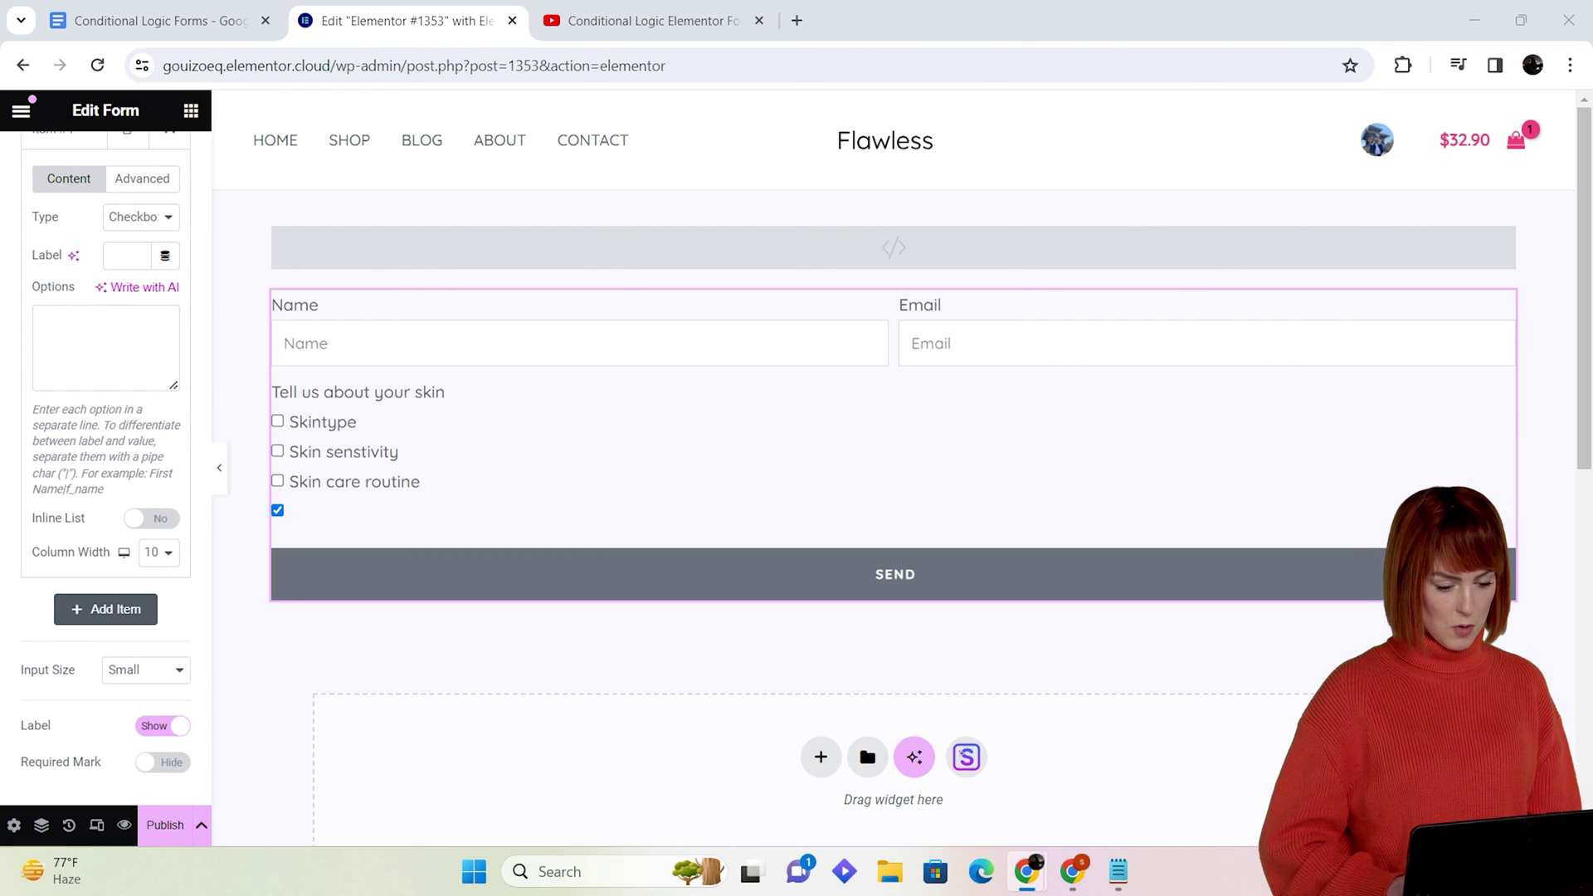
{"action": "type", "text": "What's your skin type?"}
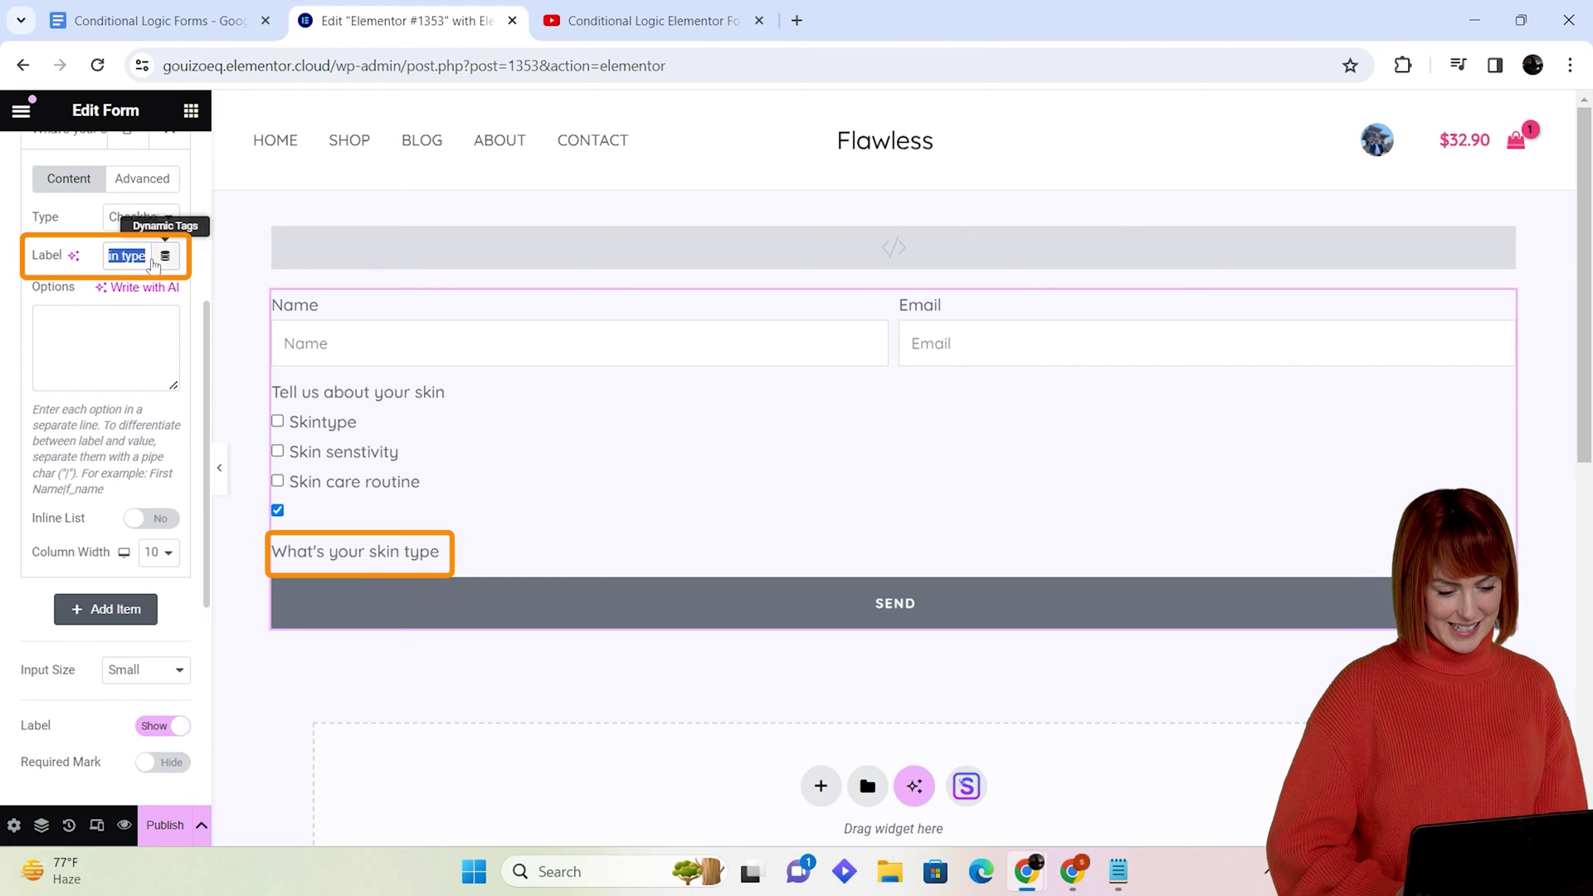
{"action": "key", "text": "Tab"}
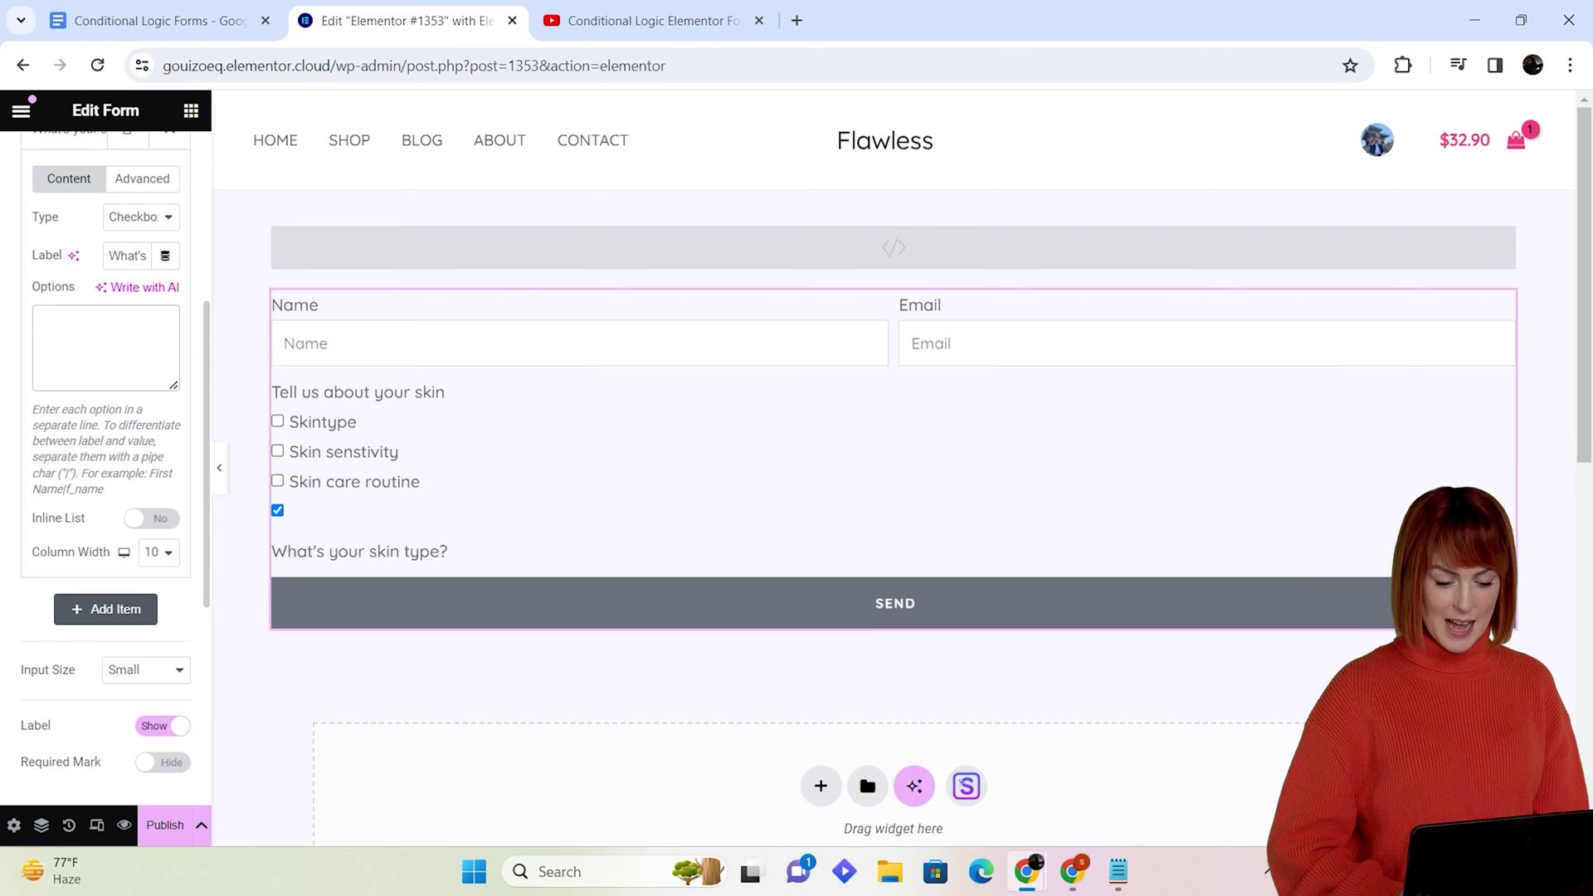
{"action": "type", "text": "Combination"}
{"action": "key", "text": "Return"}
{"action": "type", "text": "Oily"}
{"action": "key", "text": "Return"}
{"action": "type", "text": "N"}
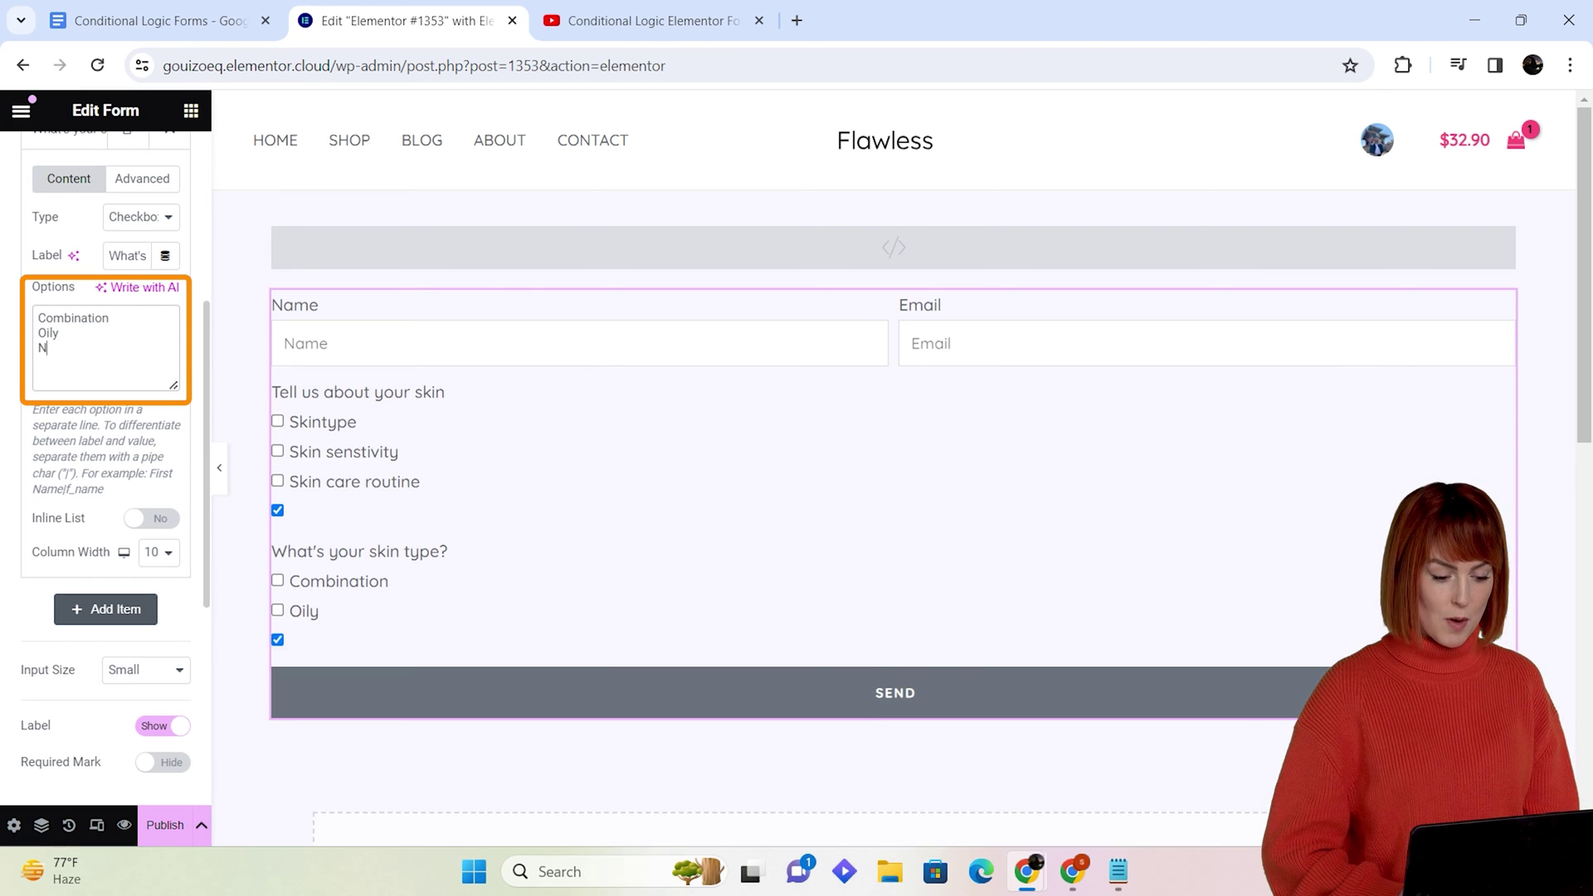
{"action": "type", "text": "ormal"}
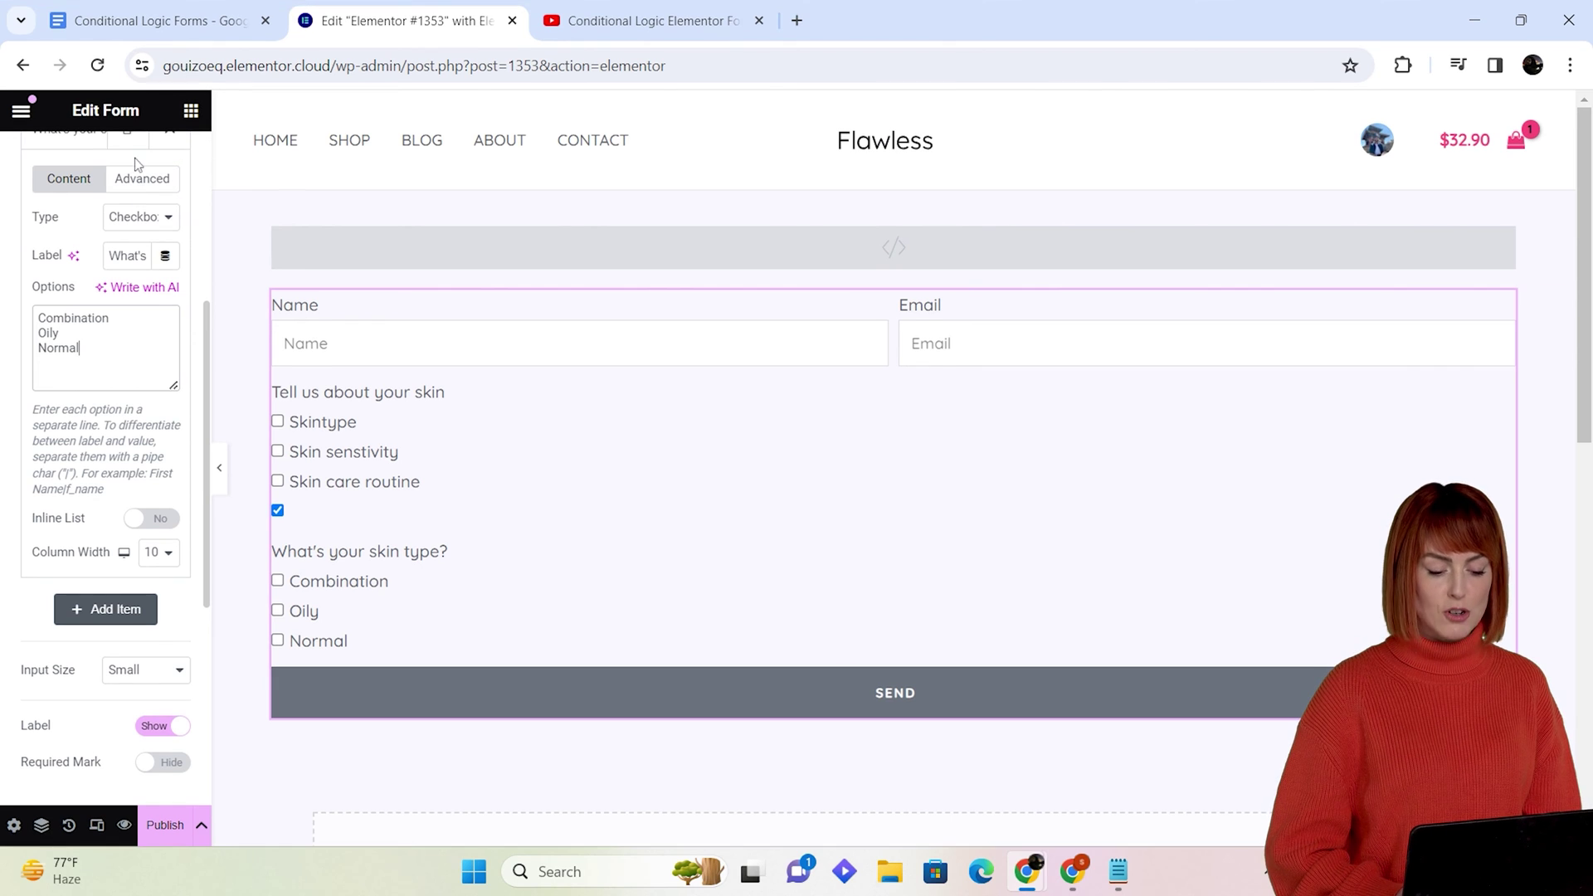
{"action": "left_click", "coordinate": [138, 182]}
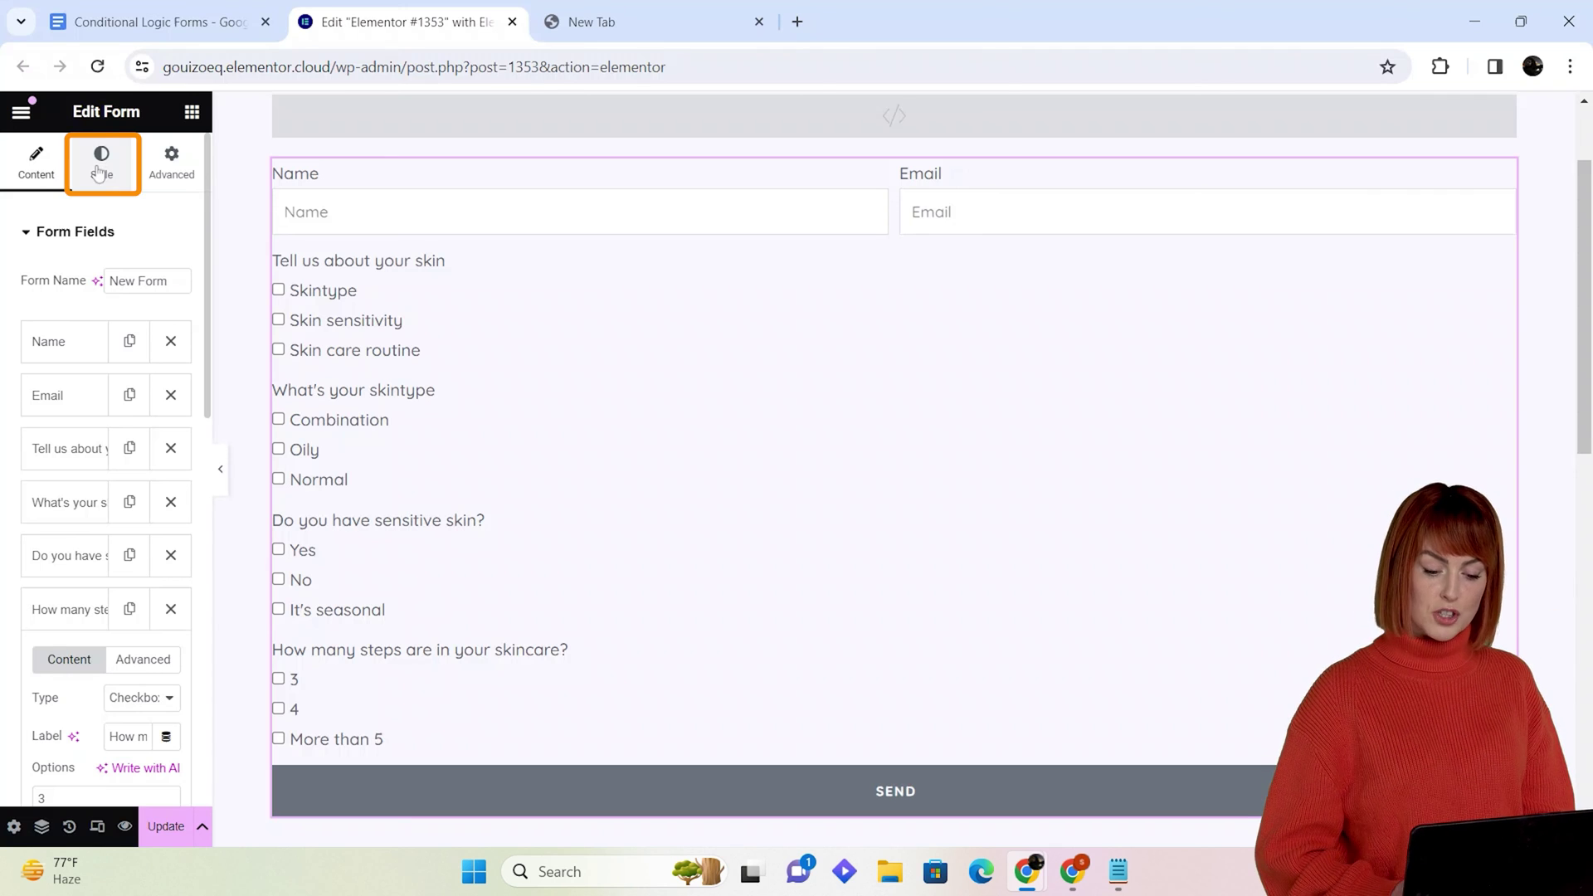
- Expand the Field, Buttons and Messages sections on the form's Style tab to review styling
{"action": "left_click", "coordinate": [98, 171]}
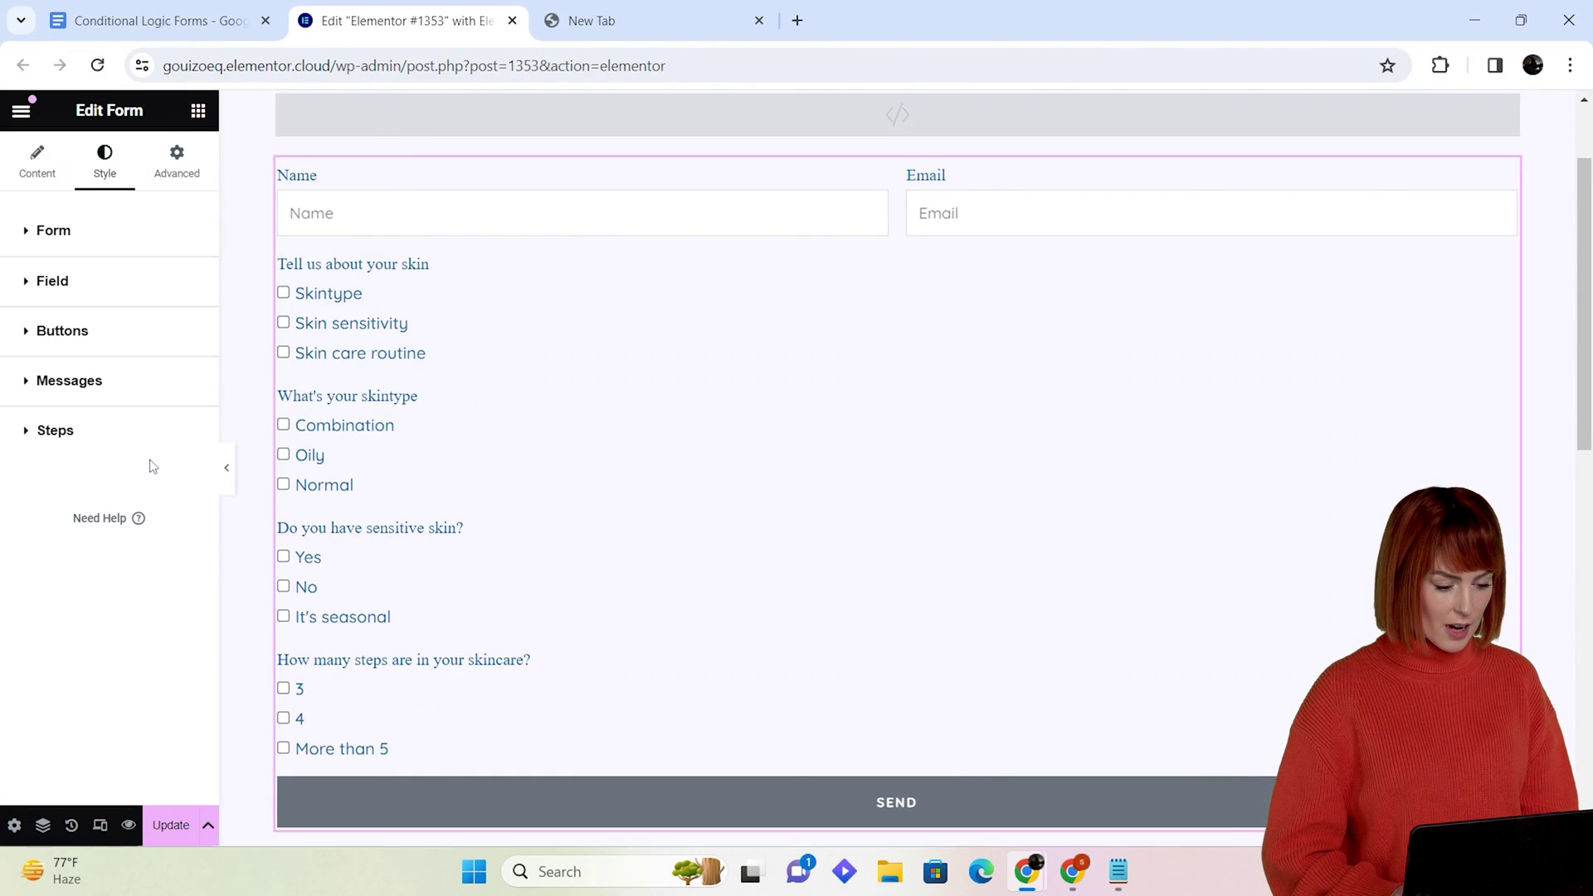
{"action": "left_click", "coordinate": [52, 281]}
{"action": "left_click", "coordinate": [62, 330]}
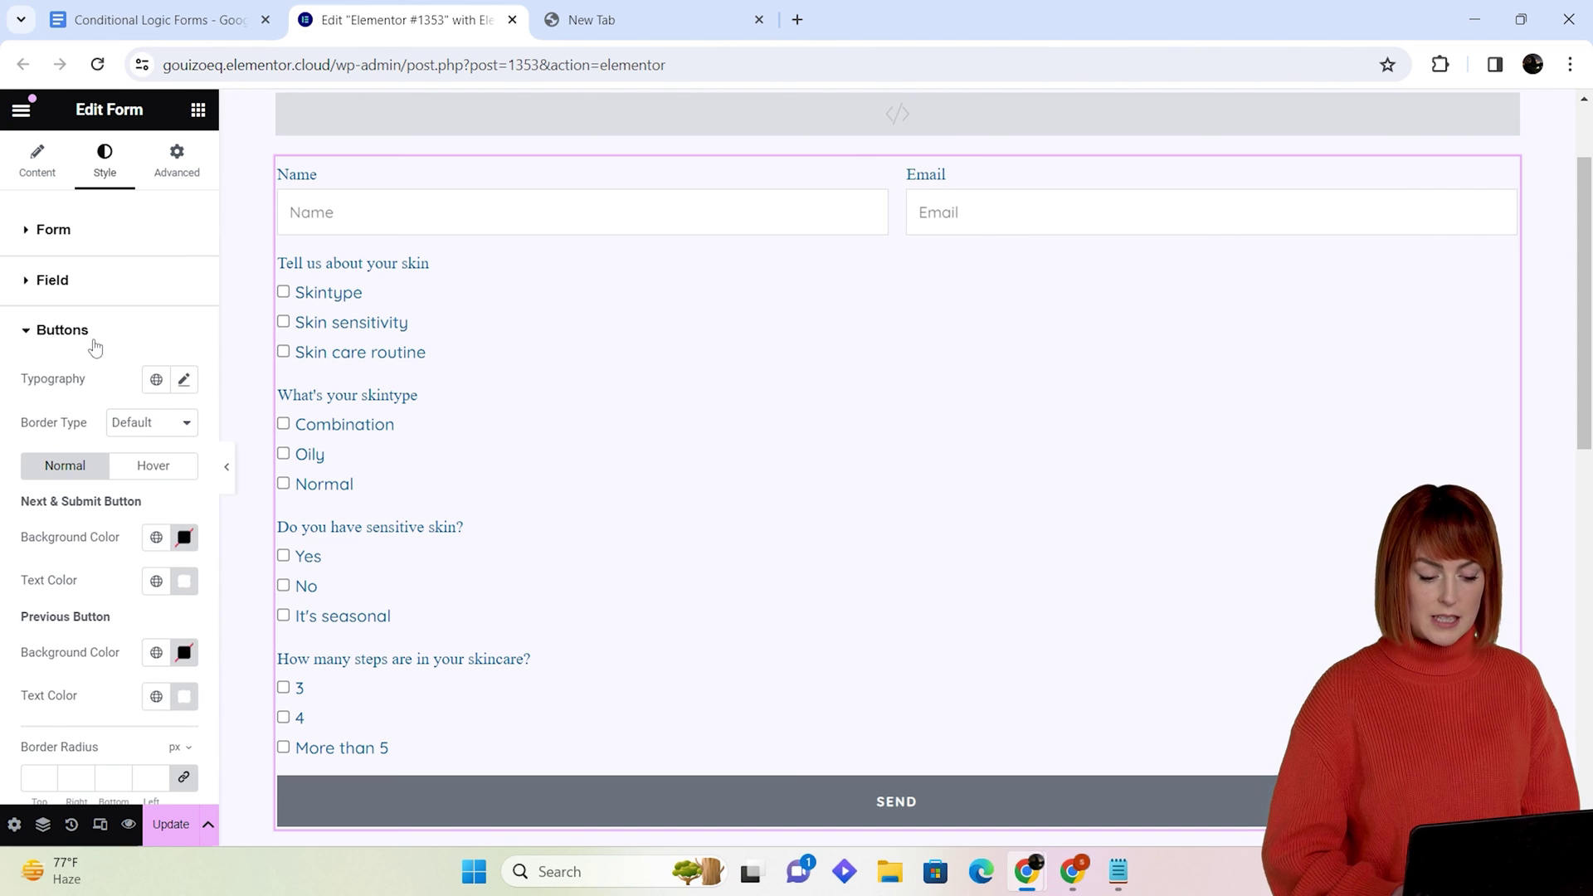
{"action": "left_click", "coordinate": [69, 380]}
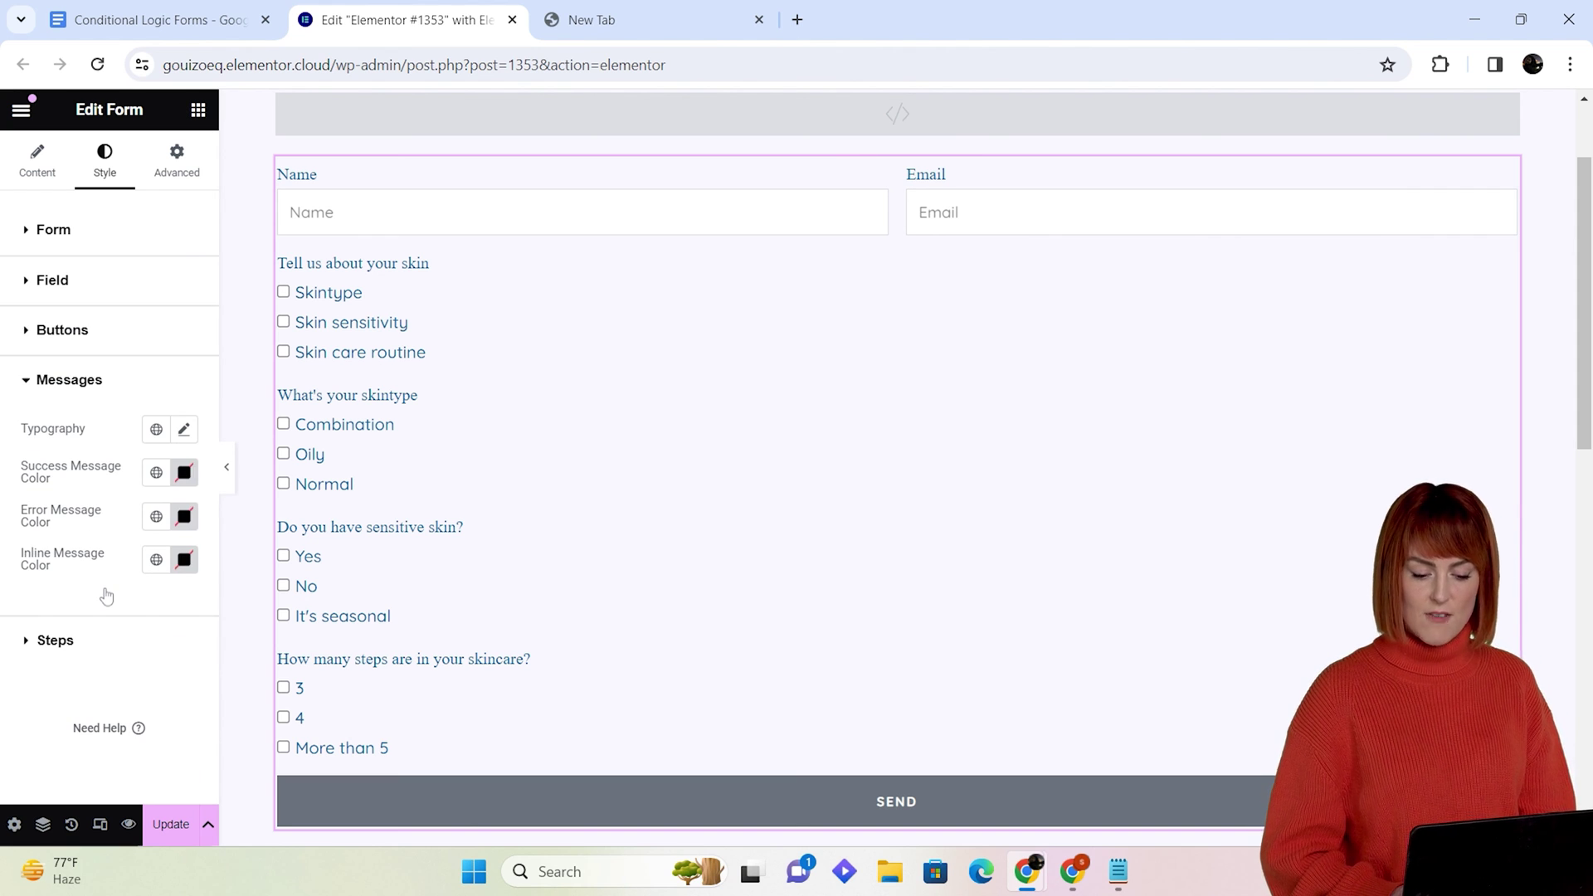
{"action": "left_click", "coordinate": [124, 380]}
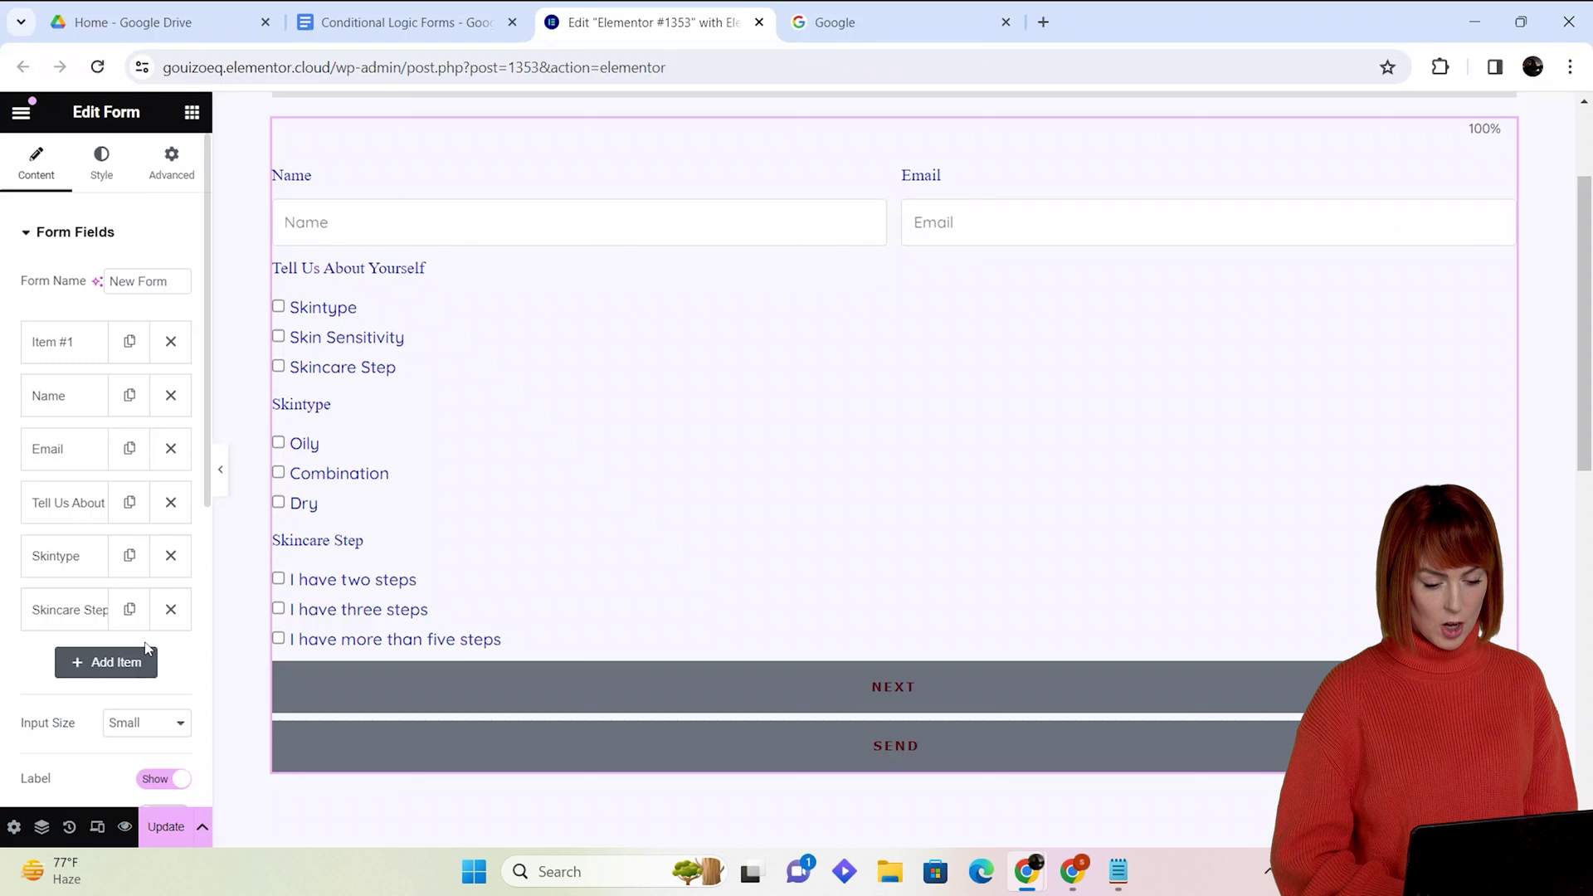
- Add a text field labelled Feedback and mark it required
{"action": "left_click", "coordinate": [146, 655]}
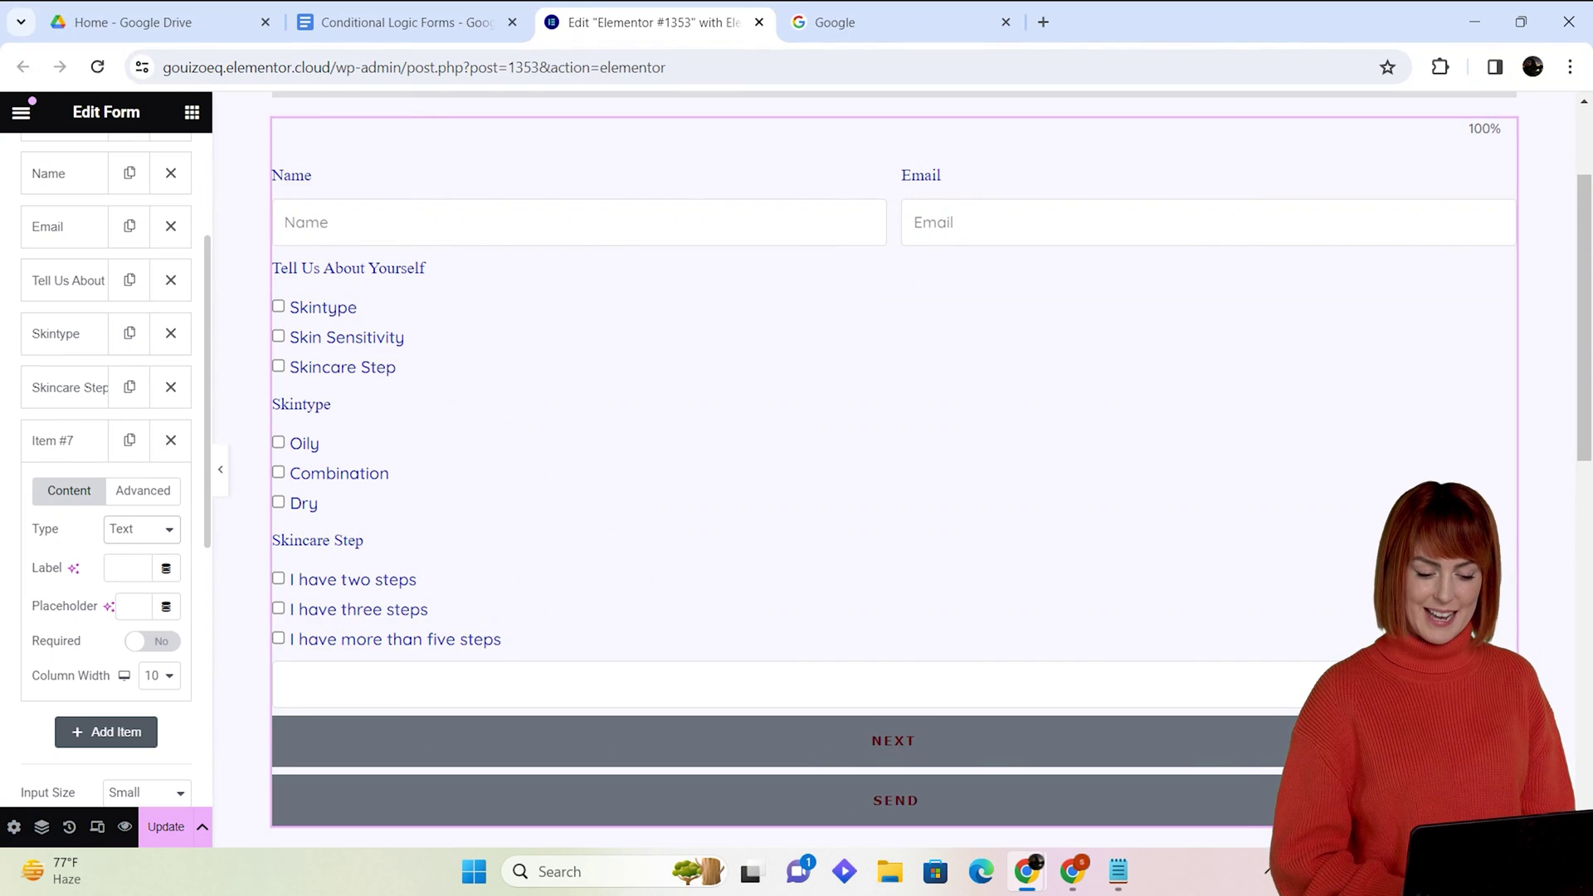
{"action": "type", "text": "Feedback"}
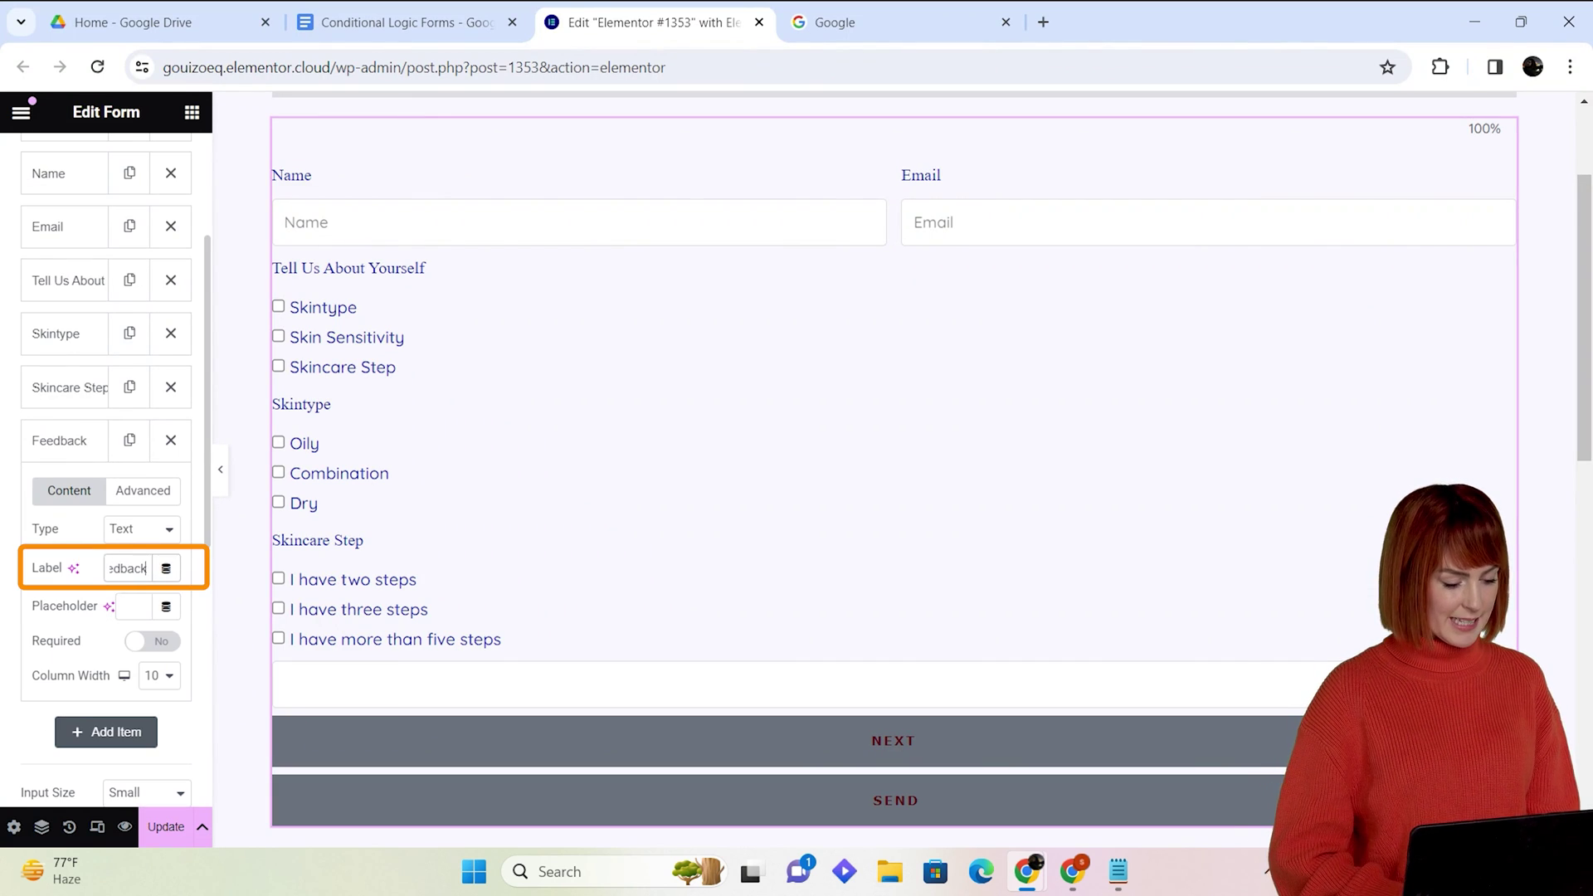
{"action": "left_click", "coordinate": [152, 640]}
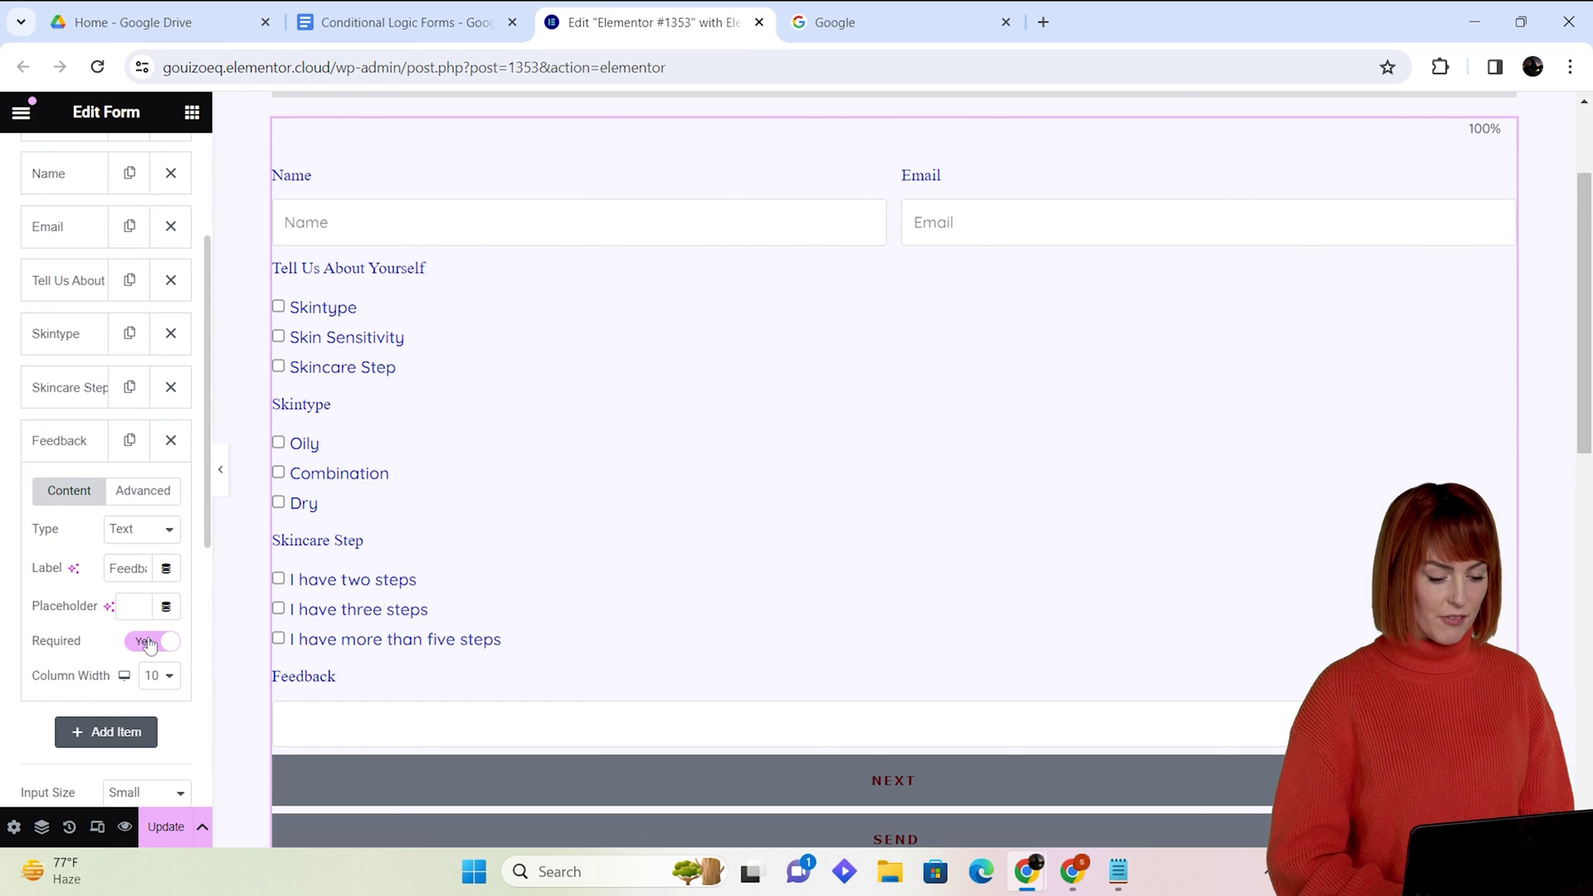
{"action": "left_click", "coordinate": [141, 493]}
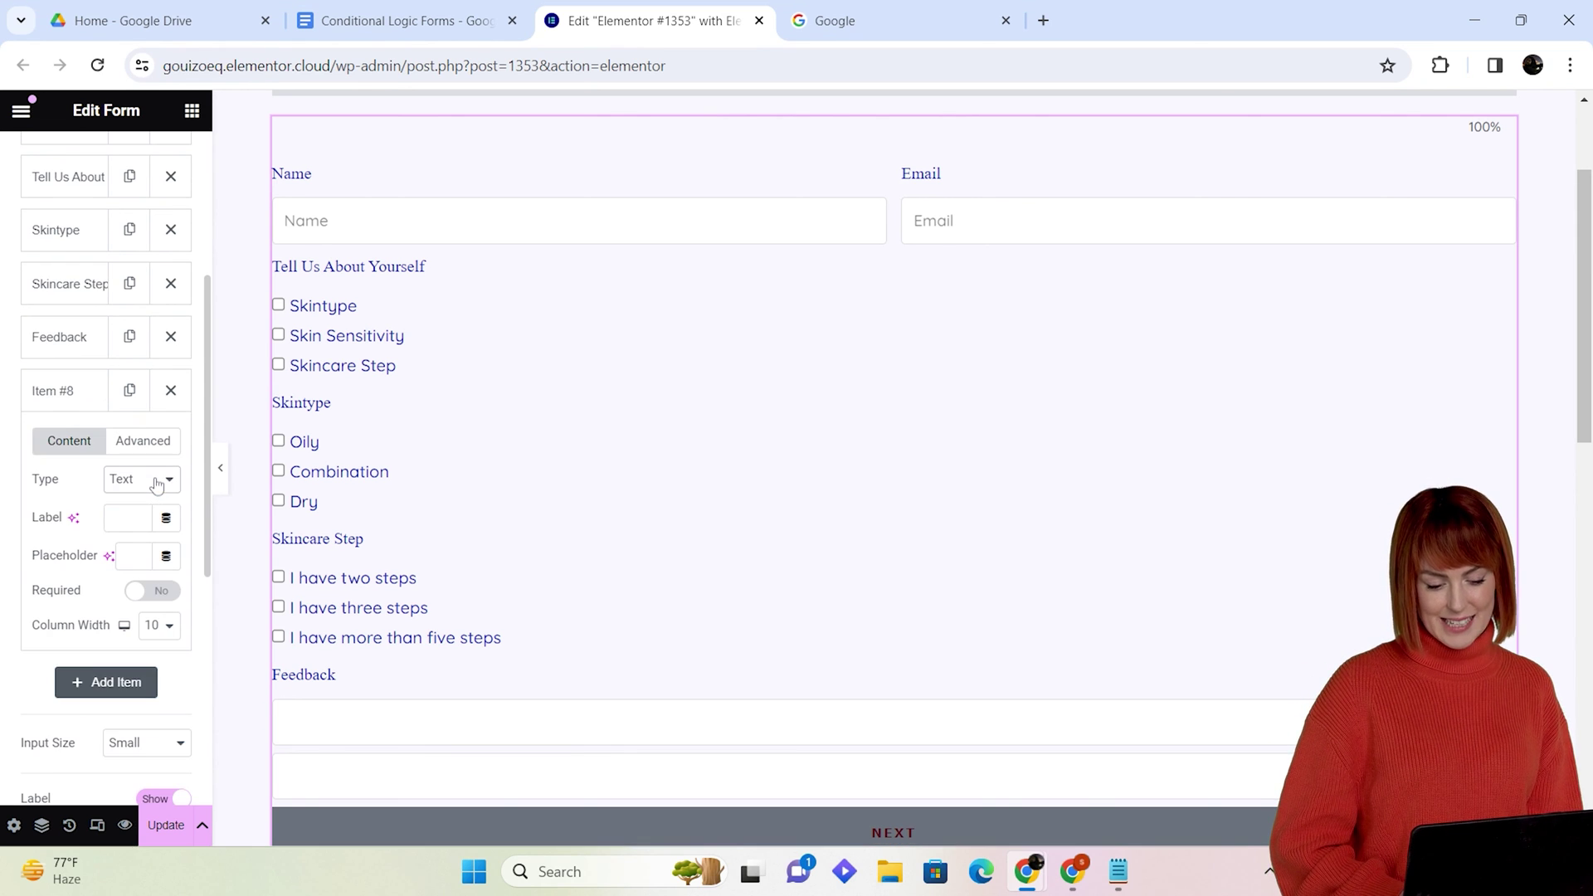
- Turn the new item into a Step break and move it up to follow Email
{"action": "left_click", "coordinate": [157, 486]}
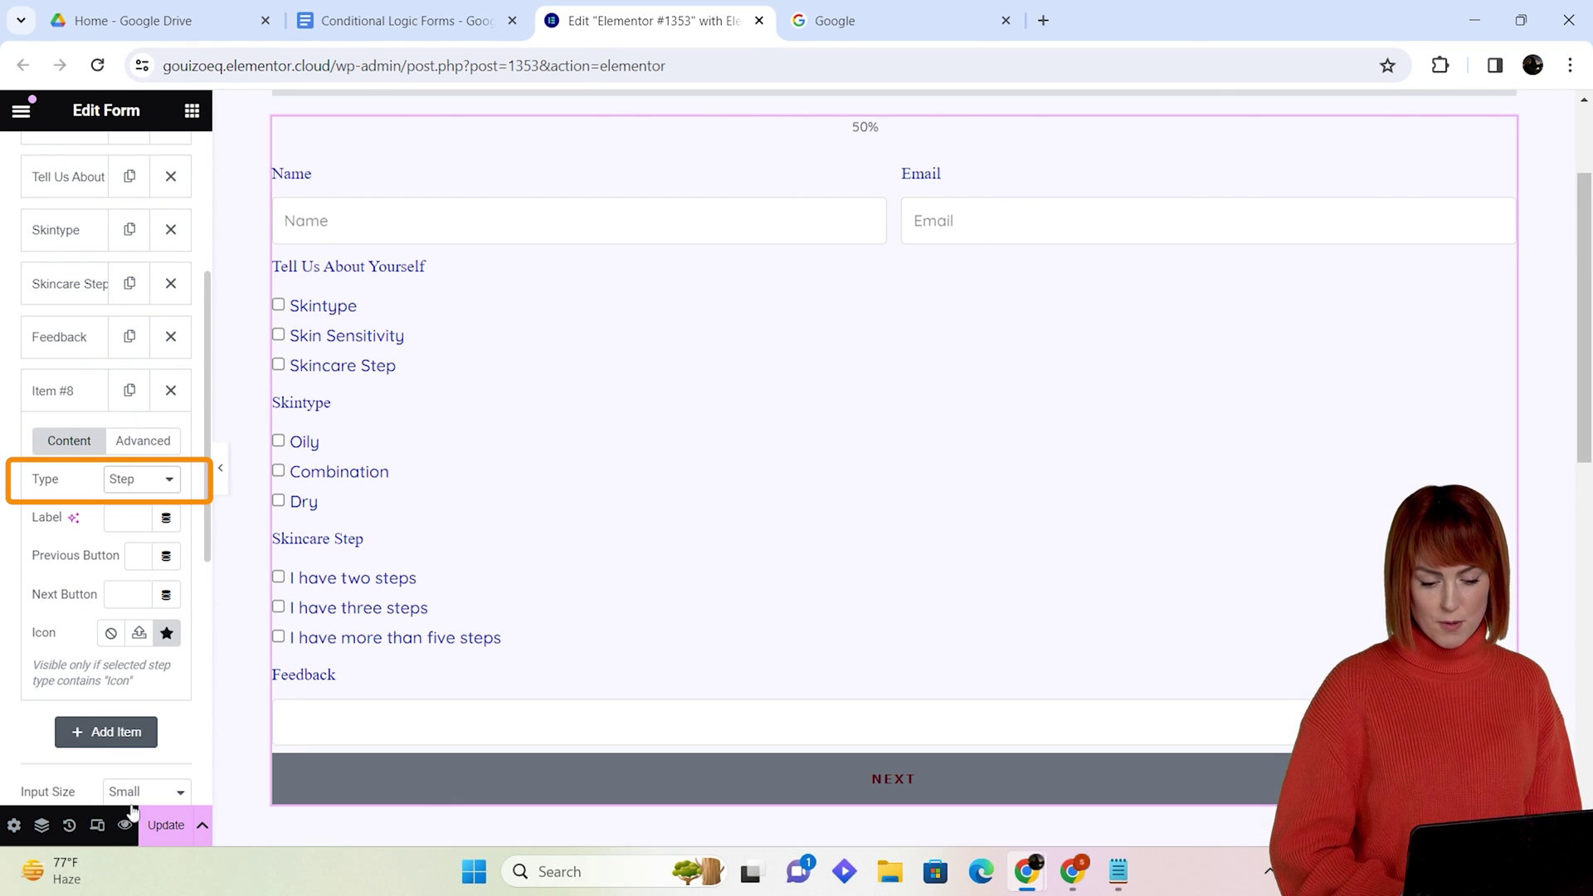
{"action": "left_click_drag", "start_coordinate": [58, 411], "coordinate": [81, 170]}
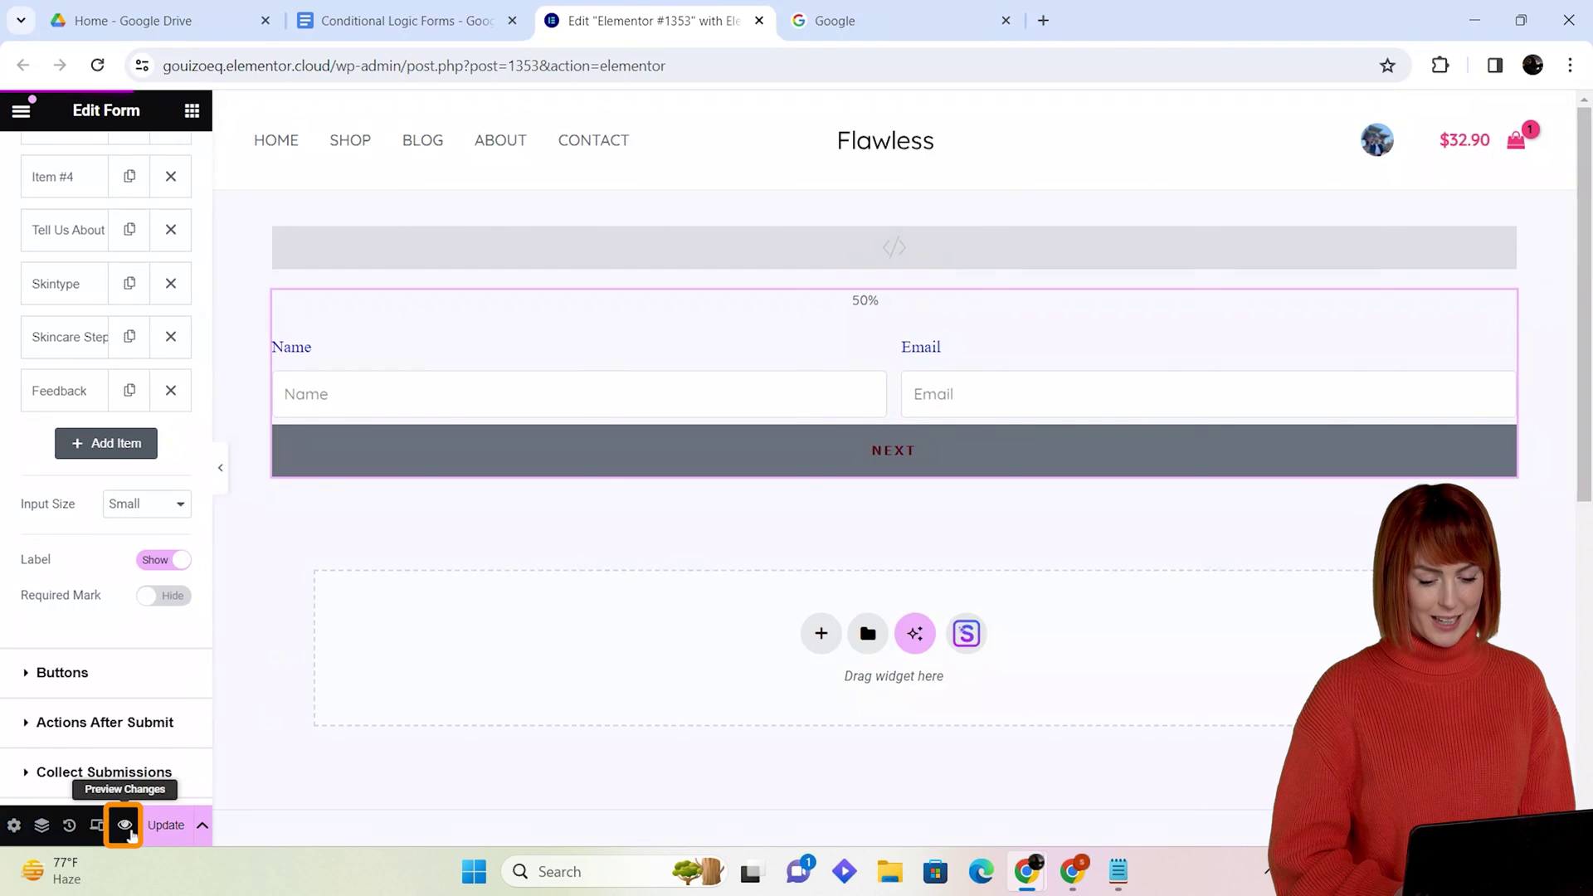
- Preview the form, go to step two, tick Skintype and send feedback 'I really enjoyed the process'
{"action": "left_click", "coordinate": [125, 826]}
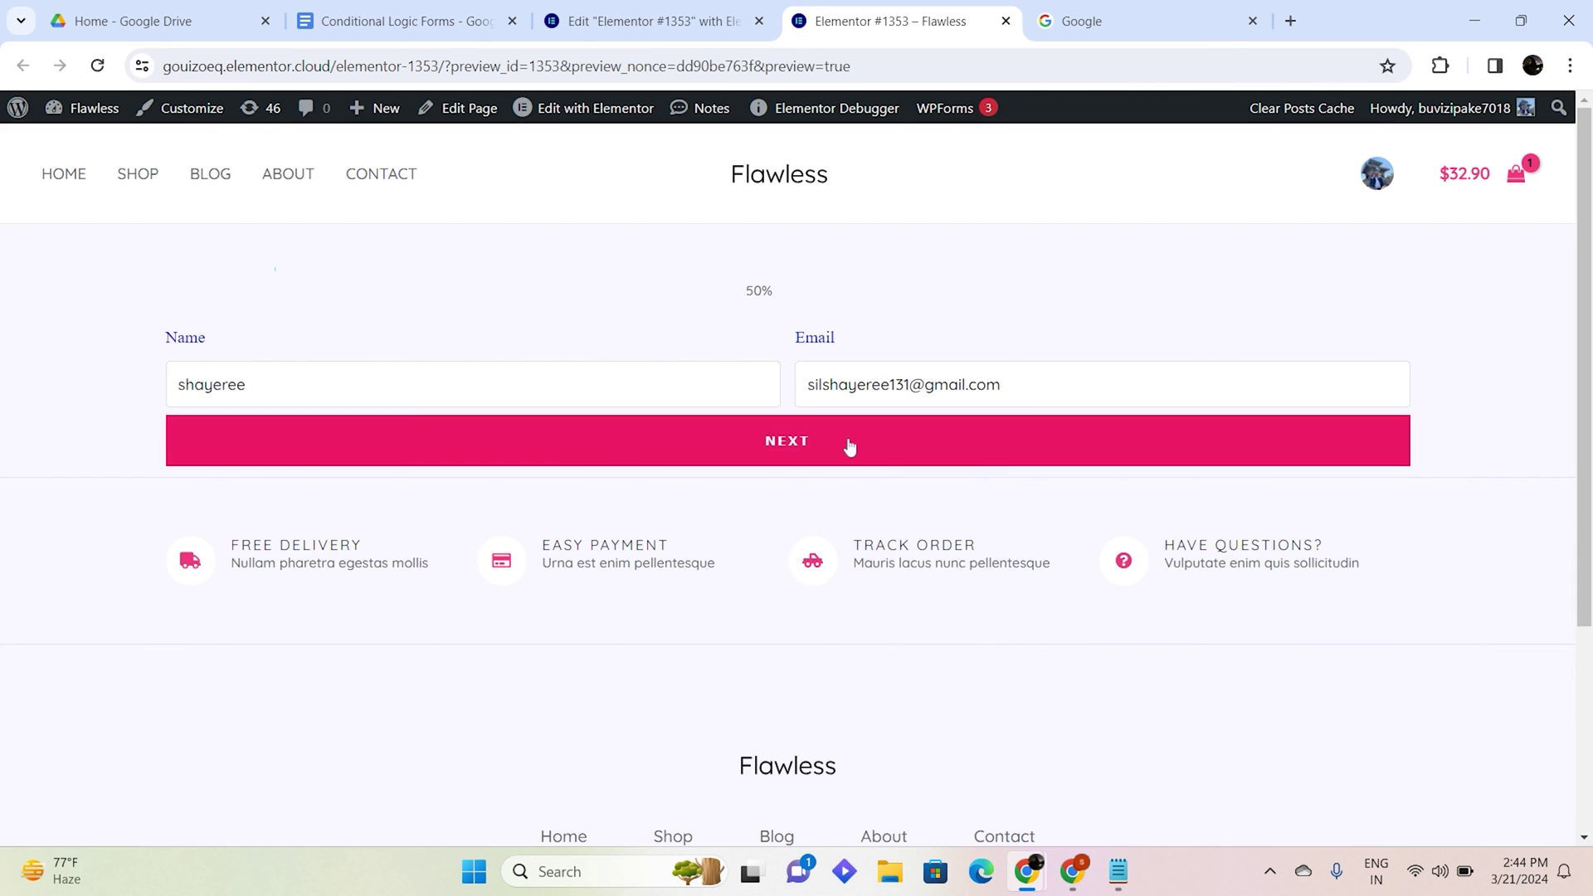
{"action": "left_click", "coordinate": [853, 450]}
{"action": "left_click", "coordinate": [171, 375]}
{"action": "left_click", "coordinate": [249, 647]}
{"action": "type", "text": "I really enjo"}
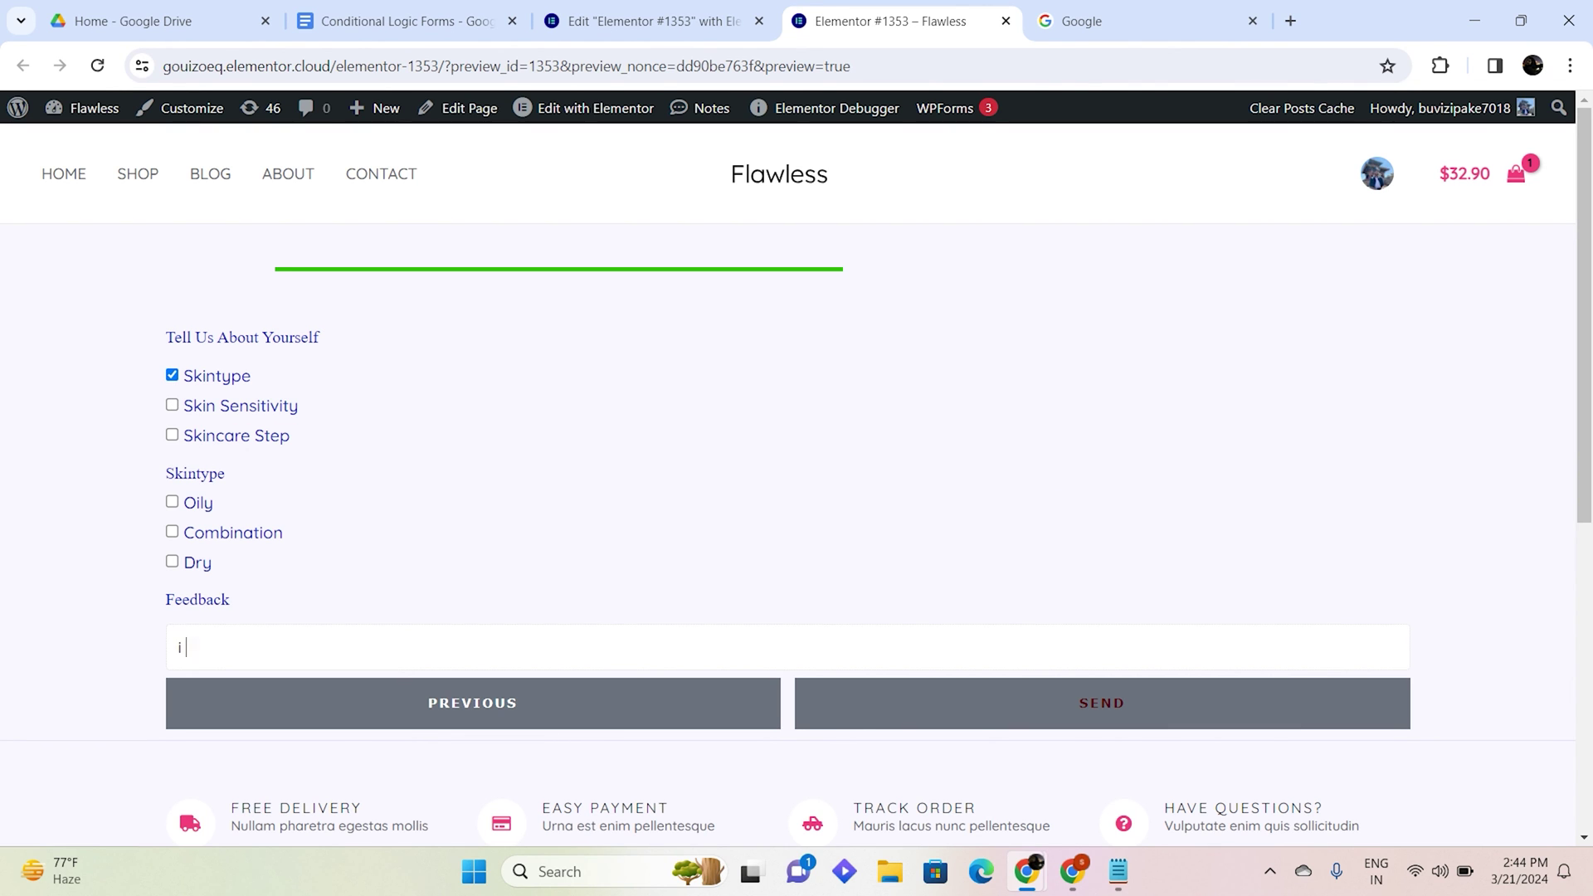
{"action": "type", "text": "yed the process"}
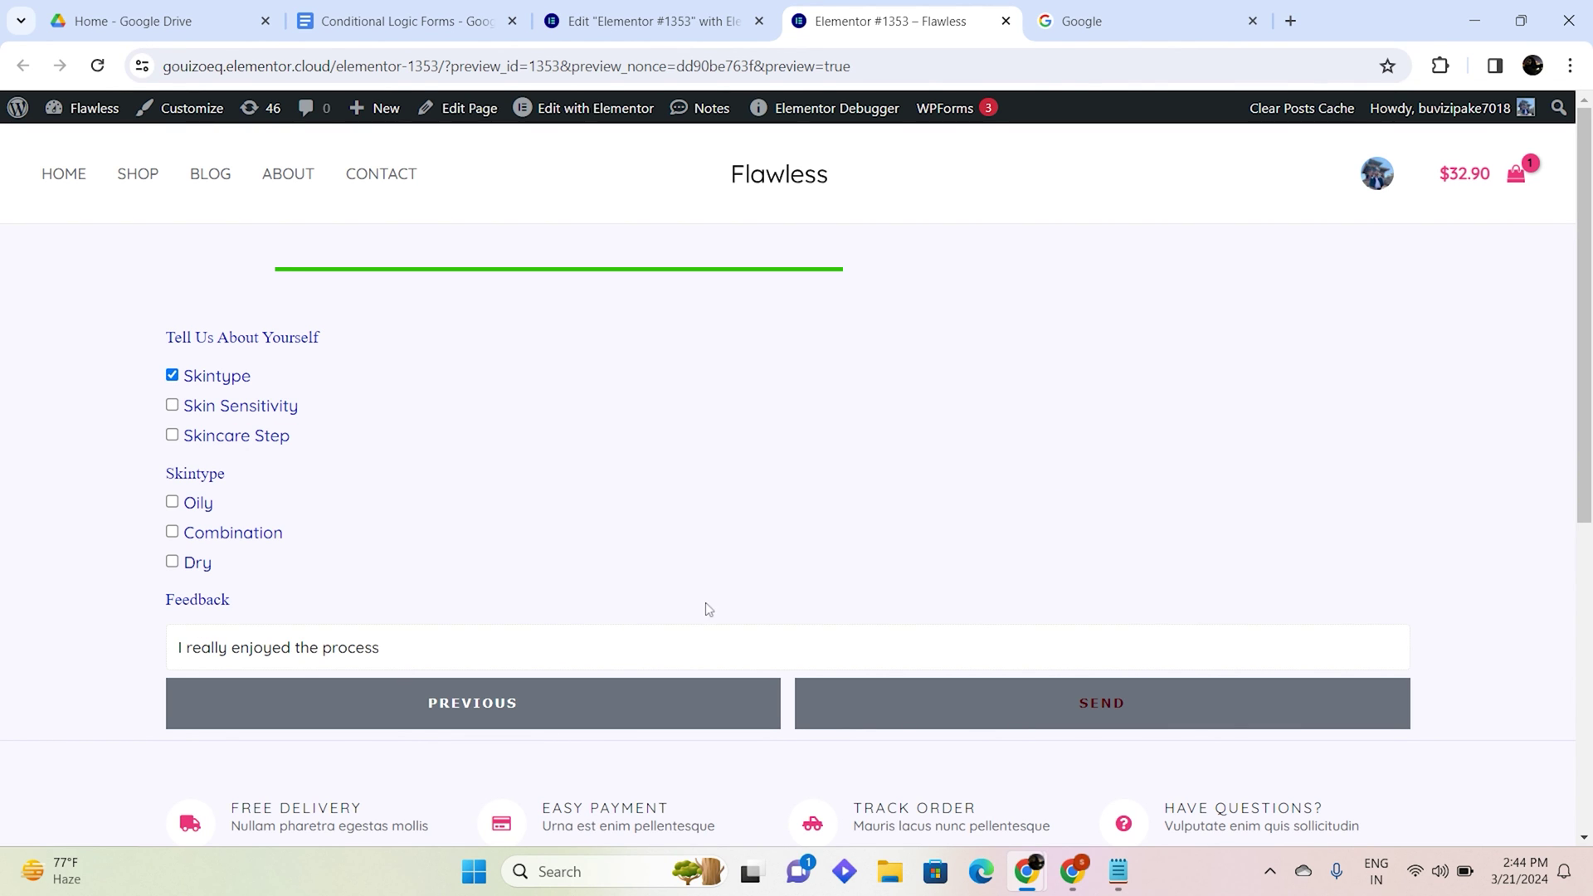
{"action": "left_click", "coordinate": [890, 722]}
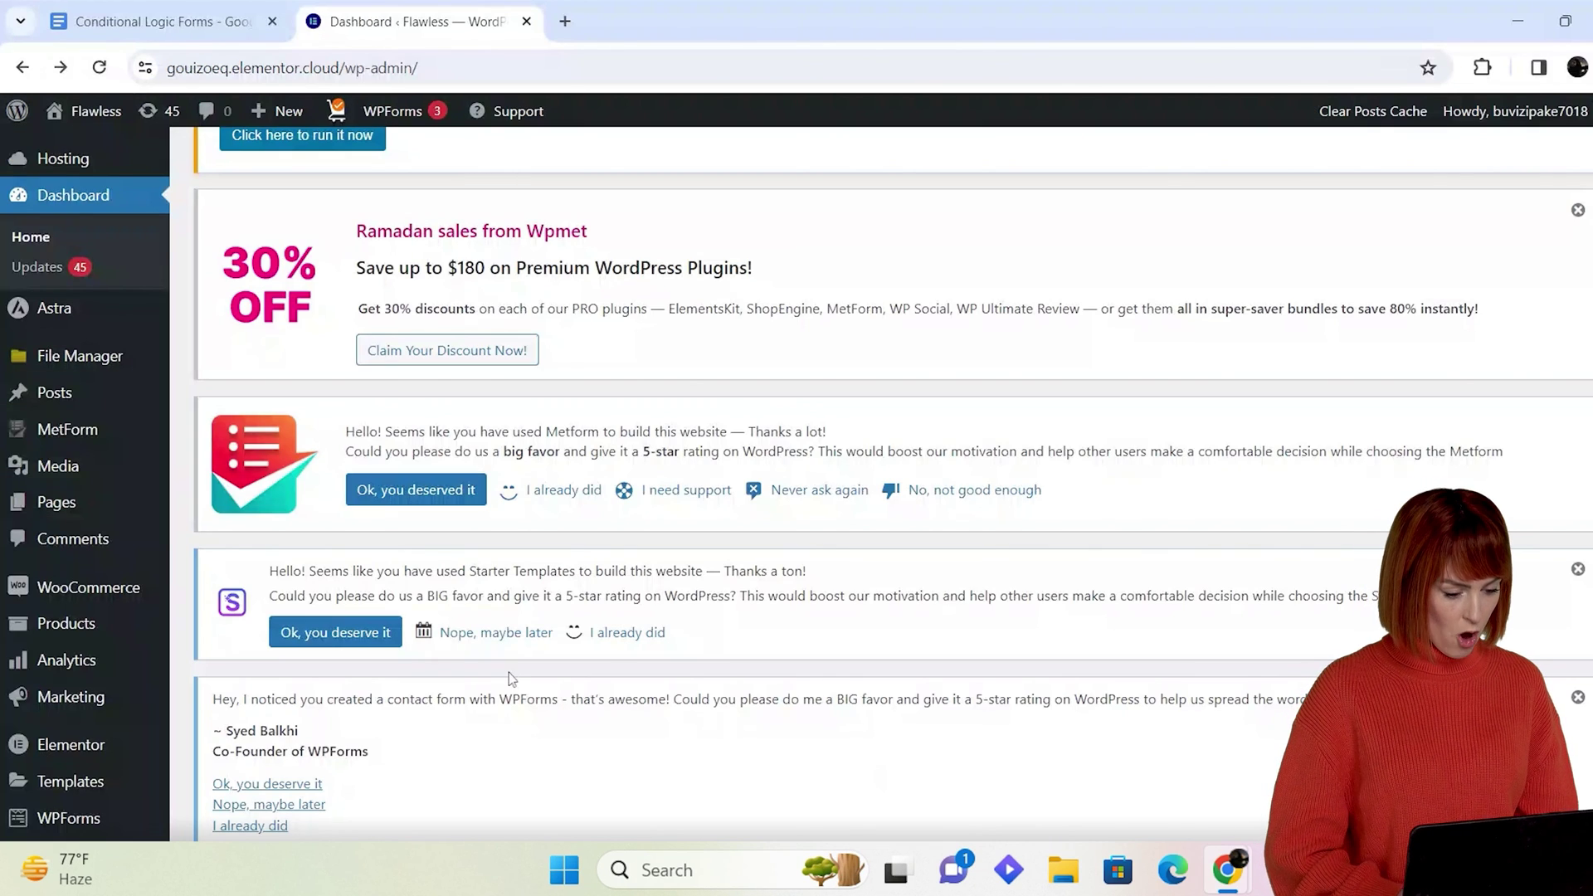
- Select the three New Form entries in Elementor Submissions and export them to CSV
{"action": "mouse_move", "coordinate": [64, 744]}
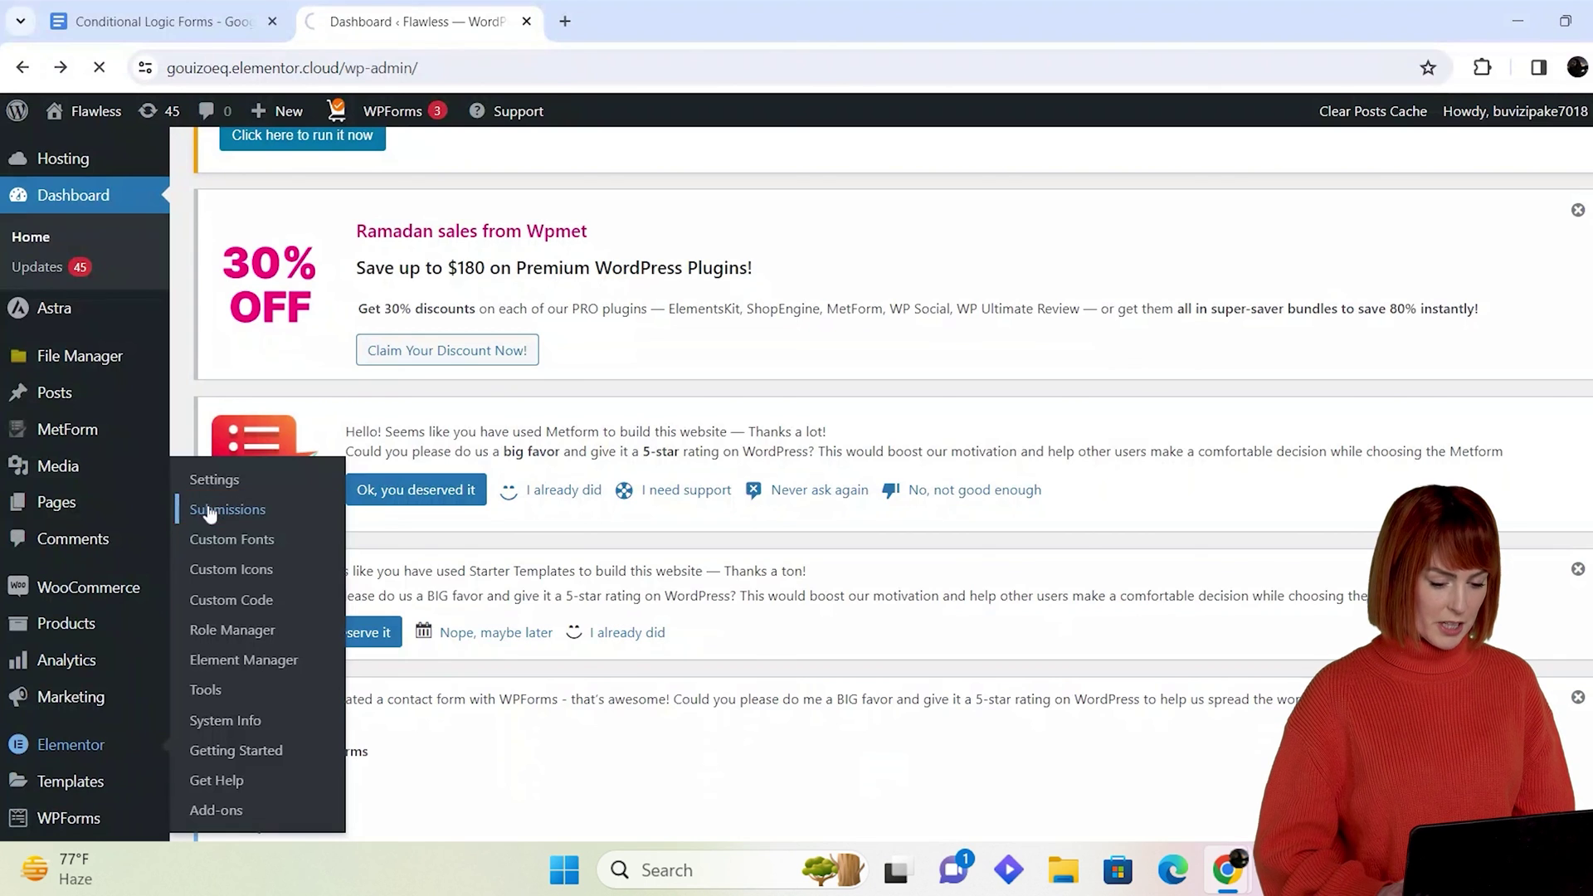
{"action": "left_click", "coordinate": [208, 510]}
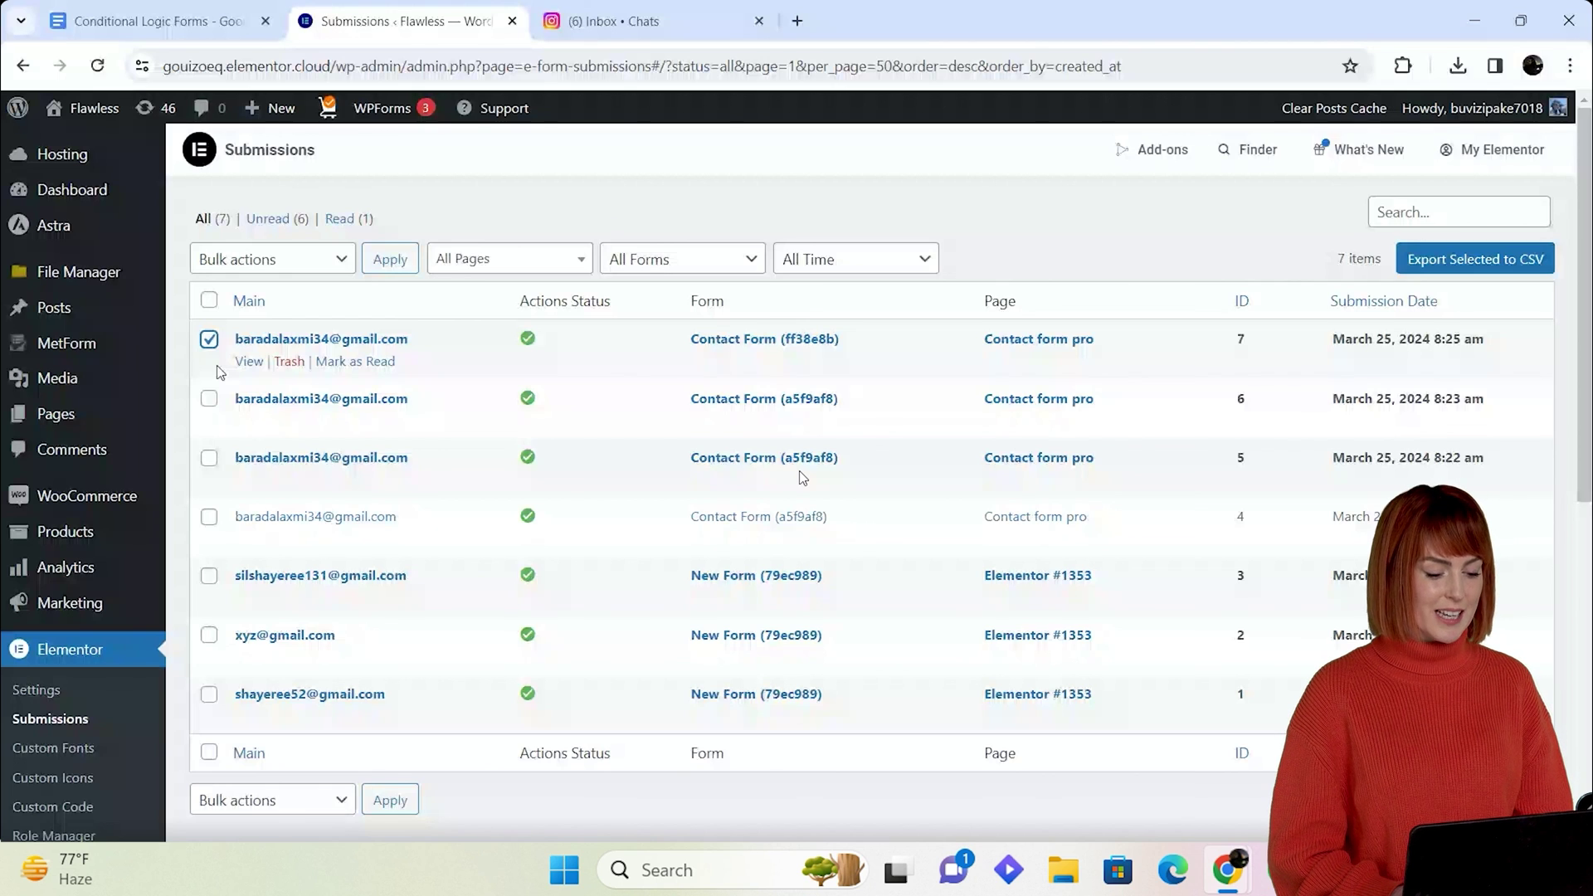
{"action": "left_click", "coordinate": [208, 637]}
{"action": "left_click", "coordinate": [209, 575]}
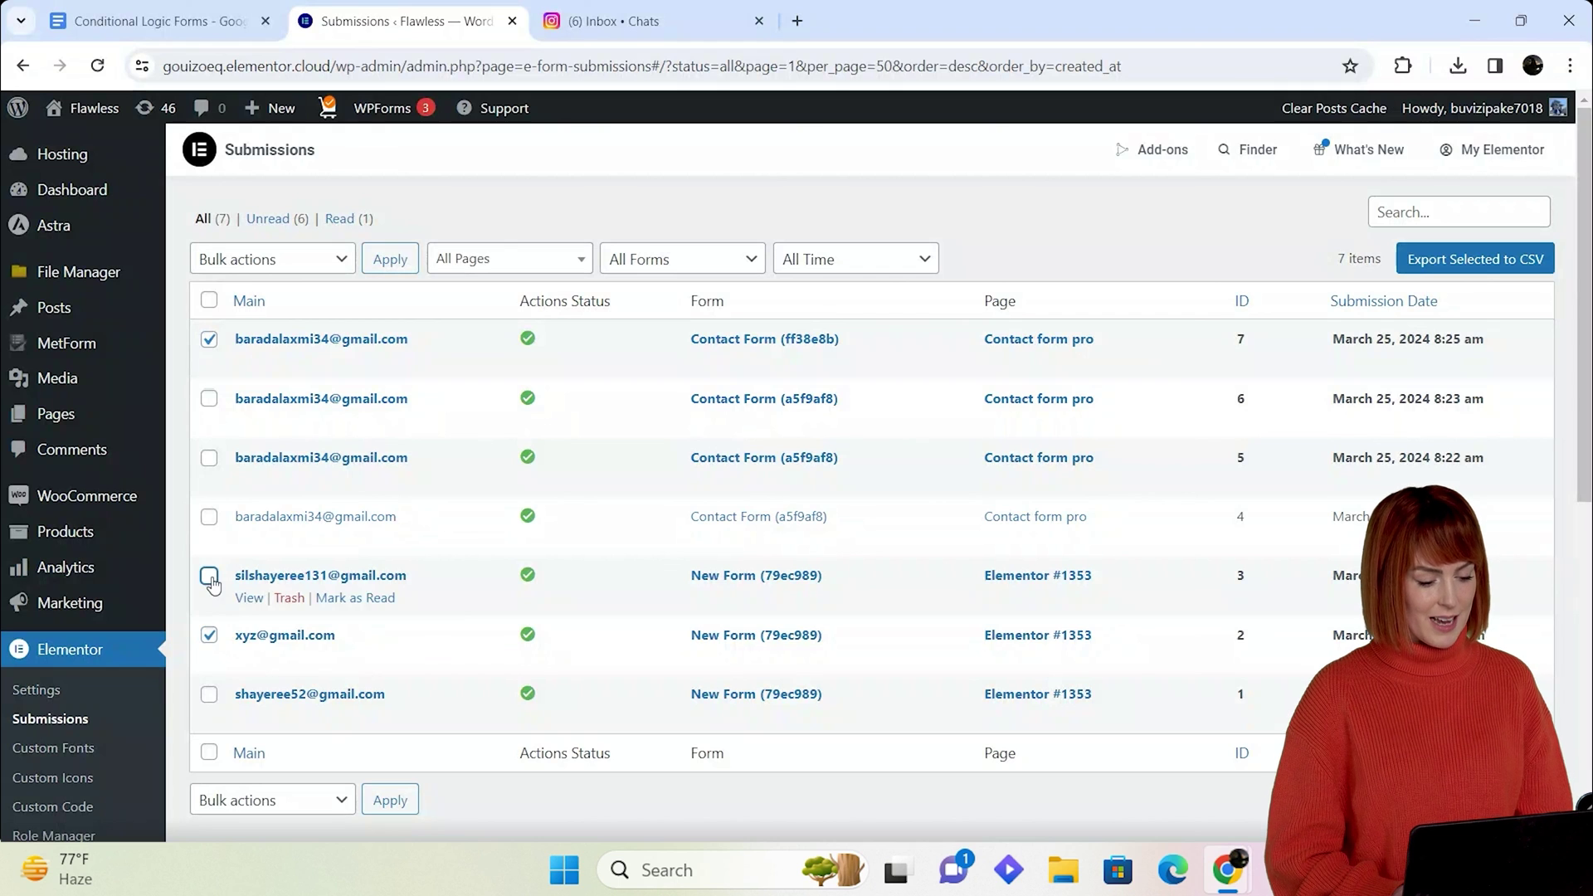
{"action": "left_click", "coordinate": [211, 697]}
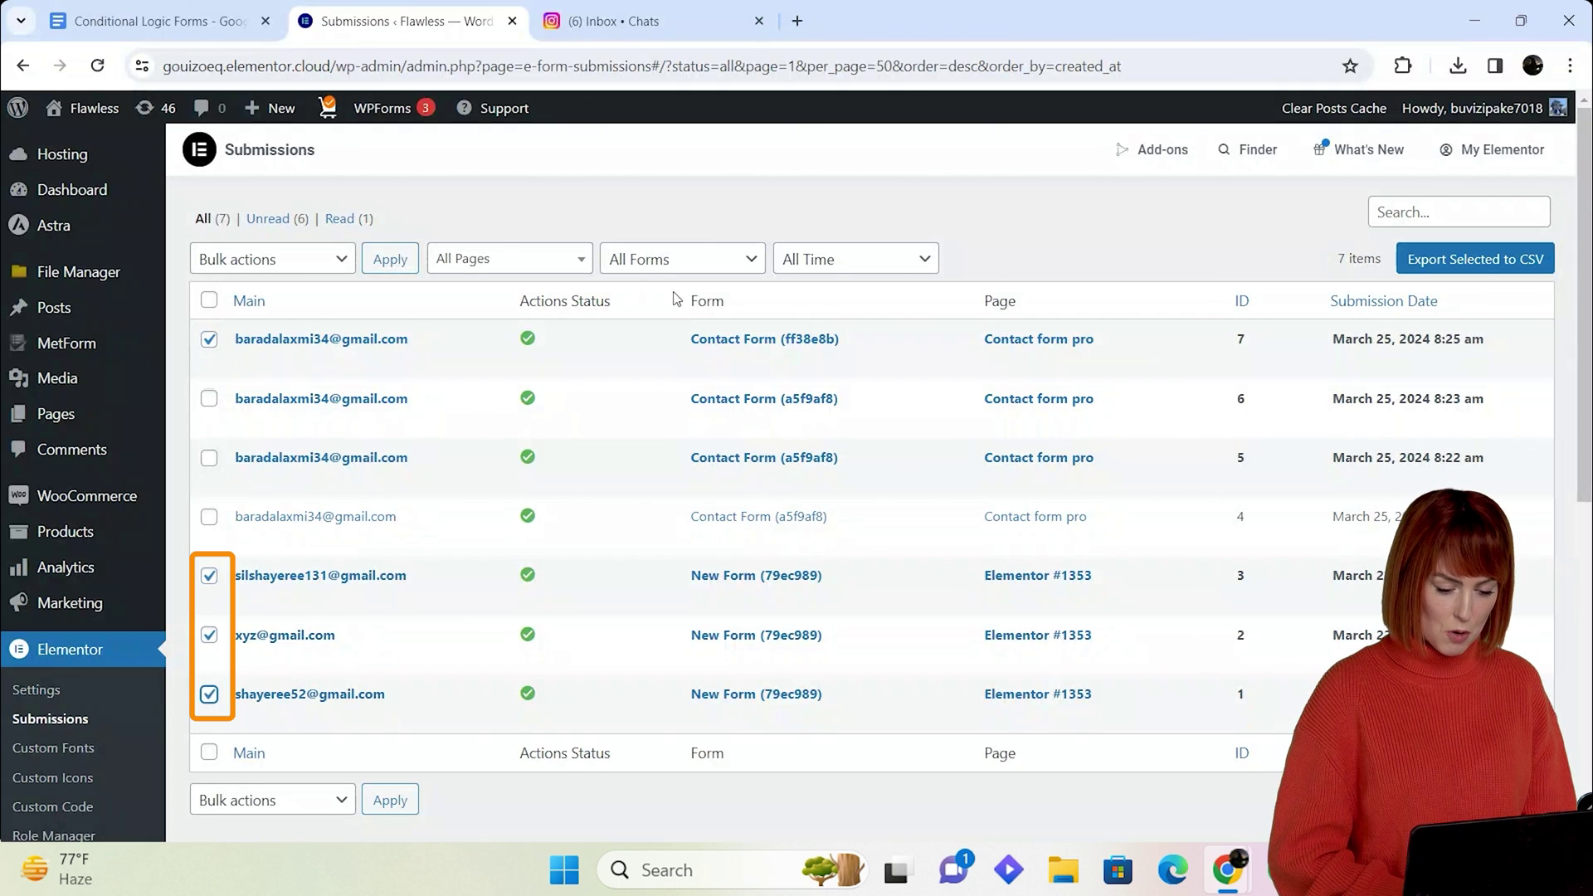
{"action": "left_click", "coordinate": [1453, 267]}
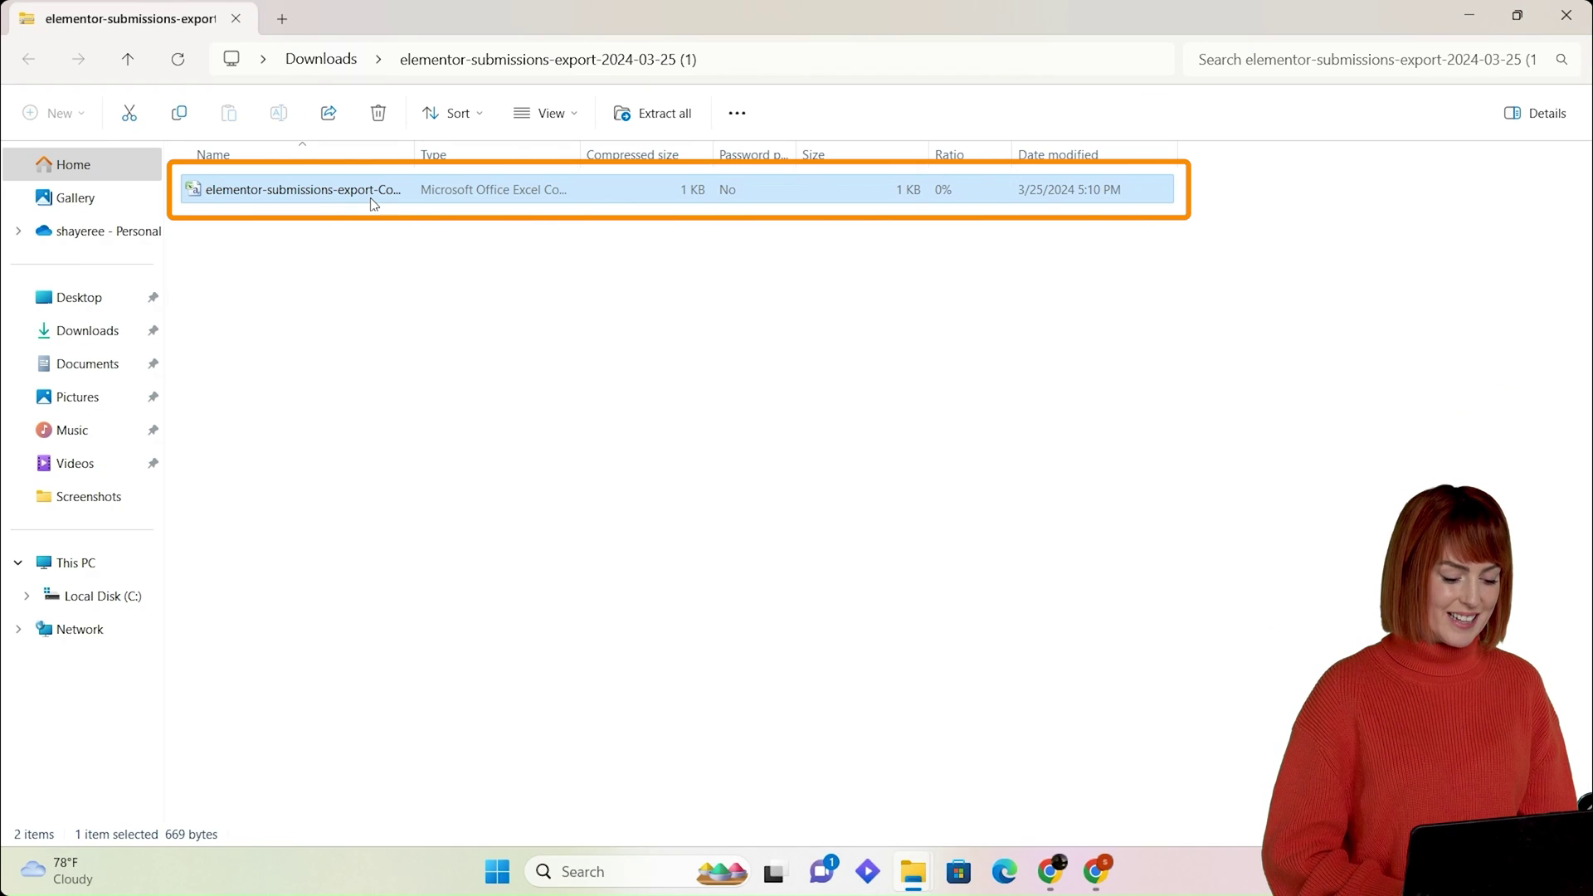
- Open the elementor-submissions-export CSV from the downloaded archive
{"action": "double_click", "coordinate": [371, 200]}
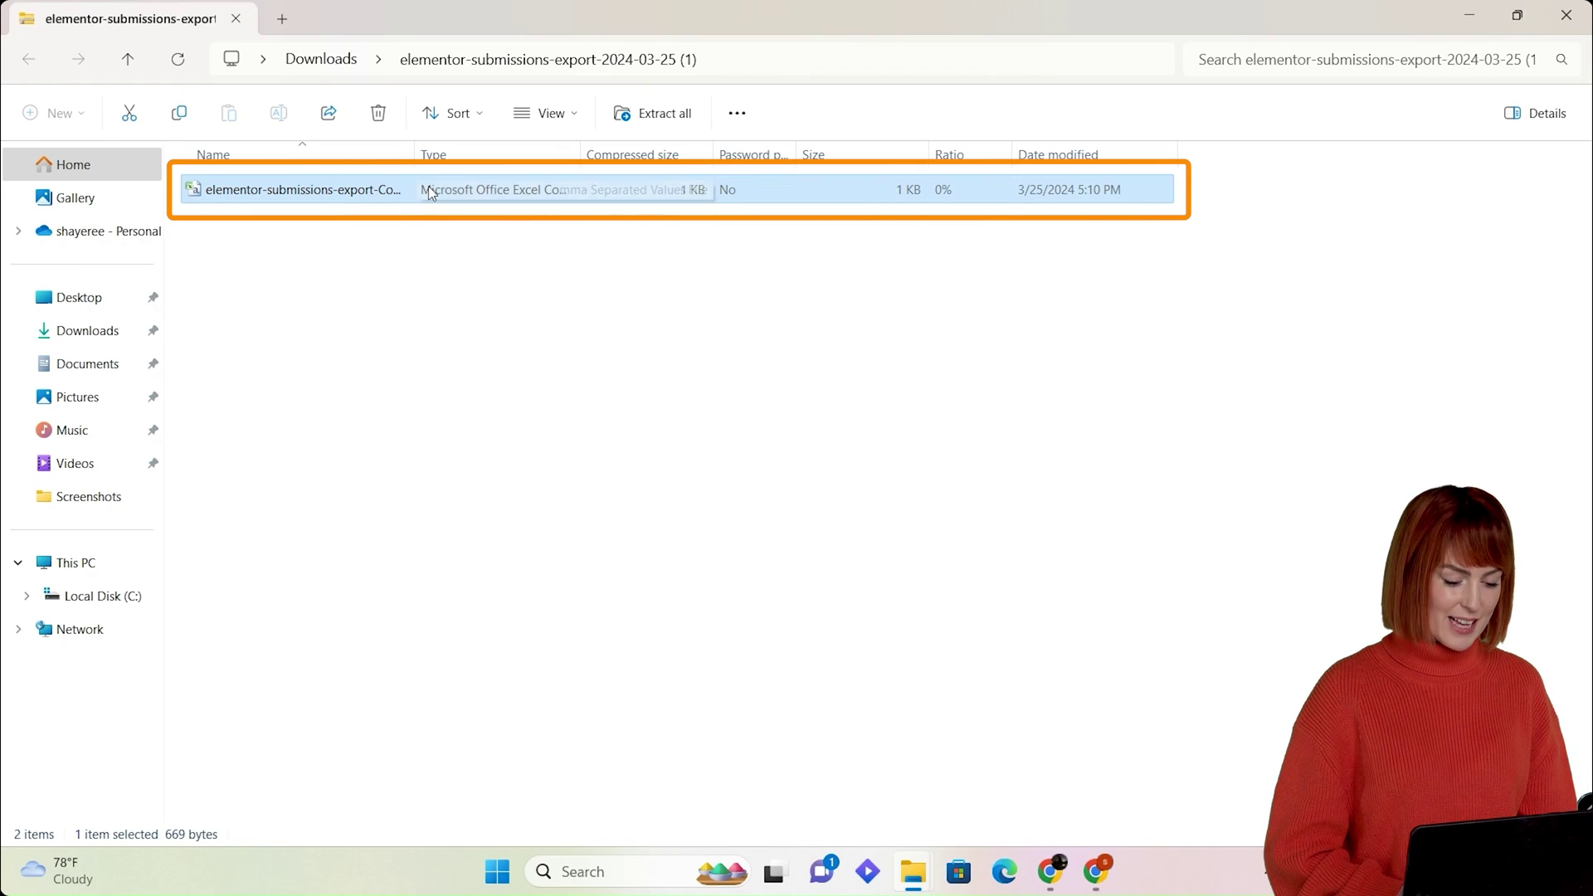